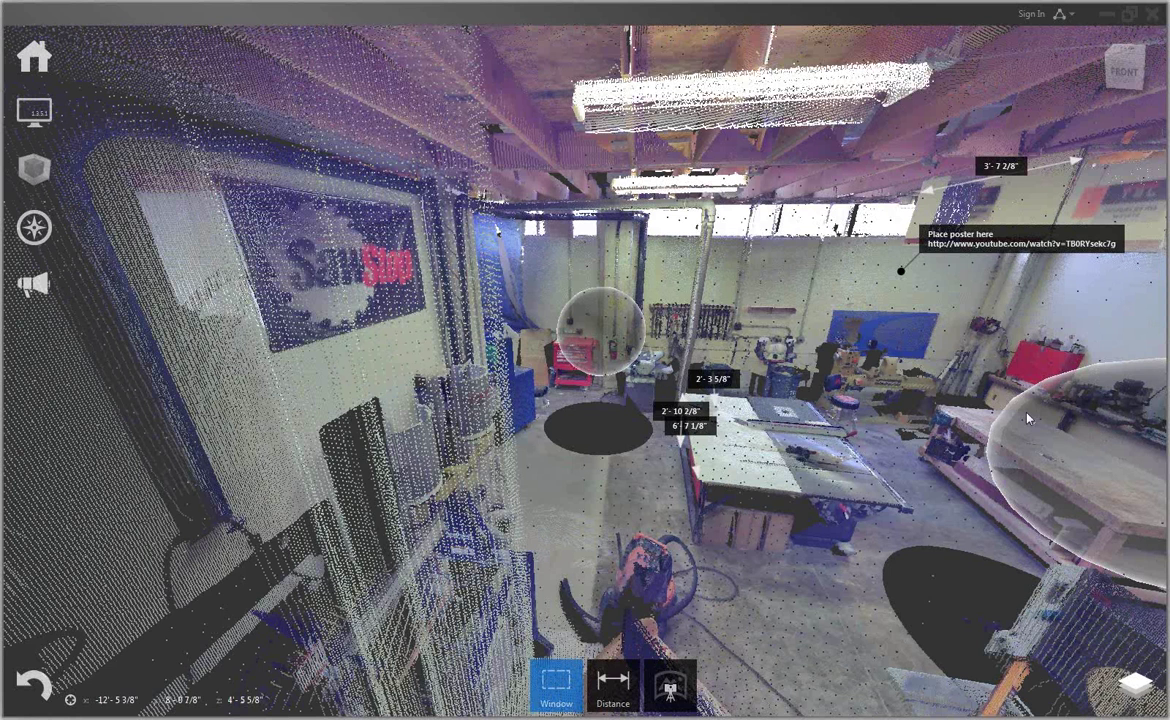
mouse_move(1028, 418)
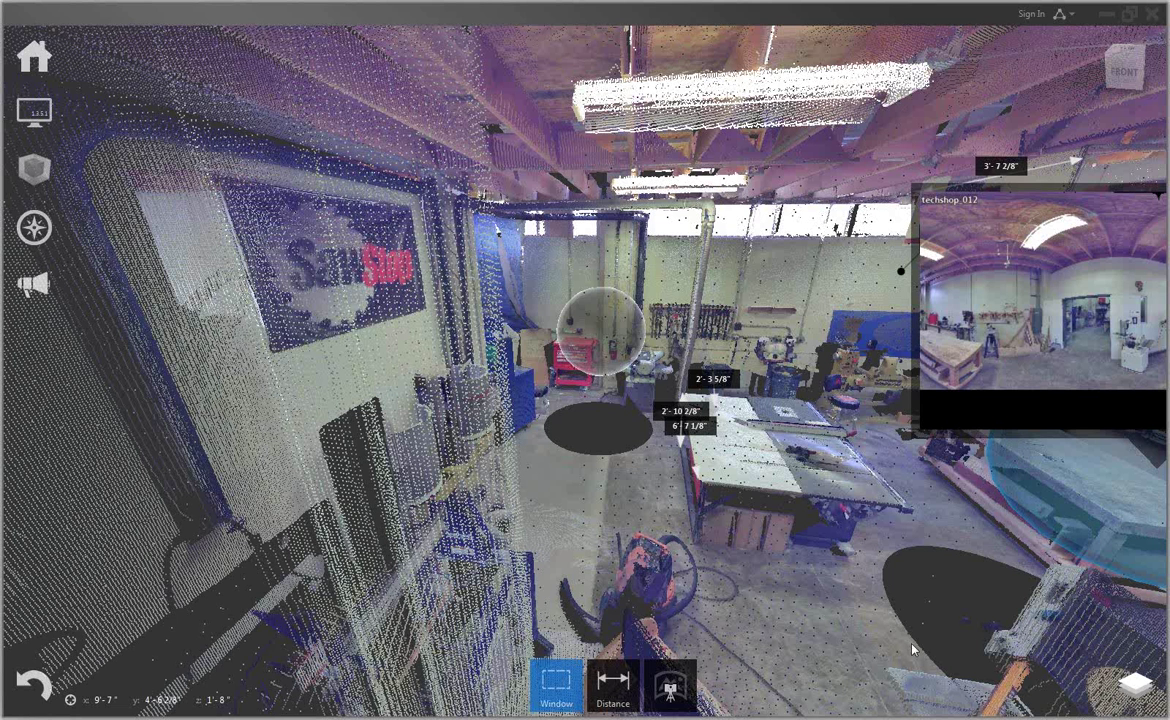
mouse_move(605, 686)
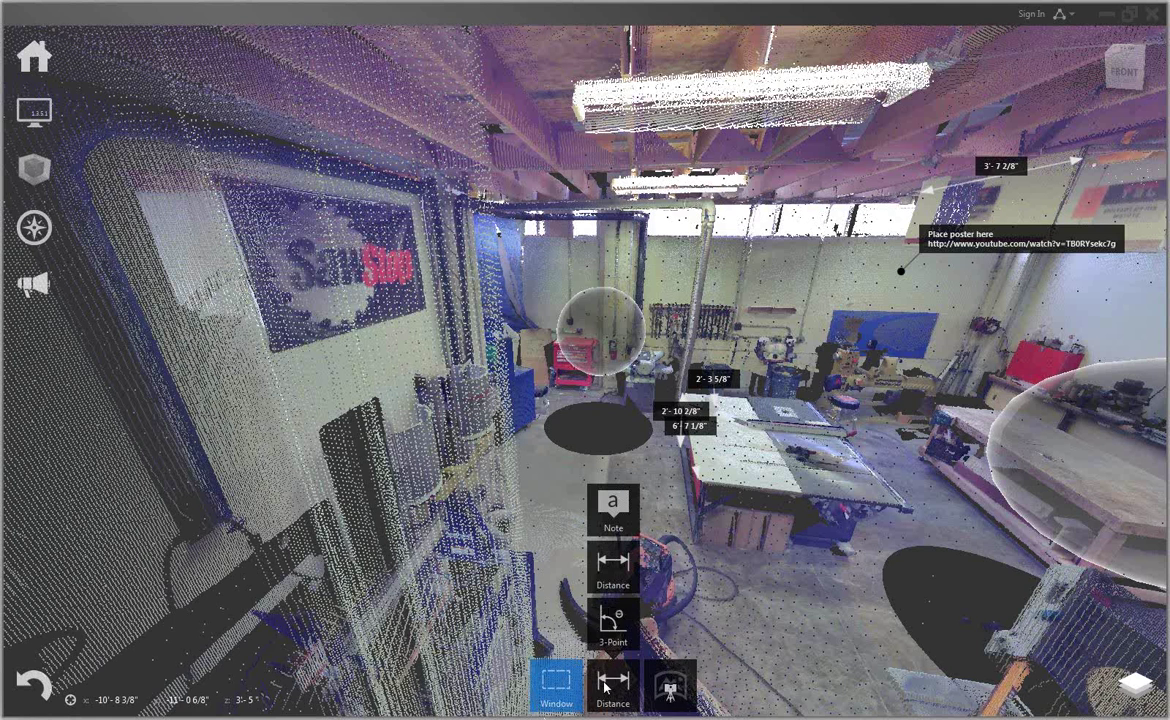
mouse_move(611, 617)
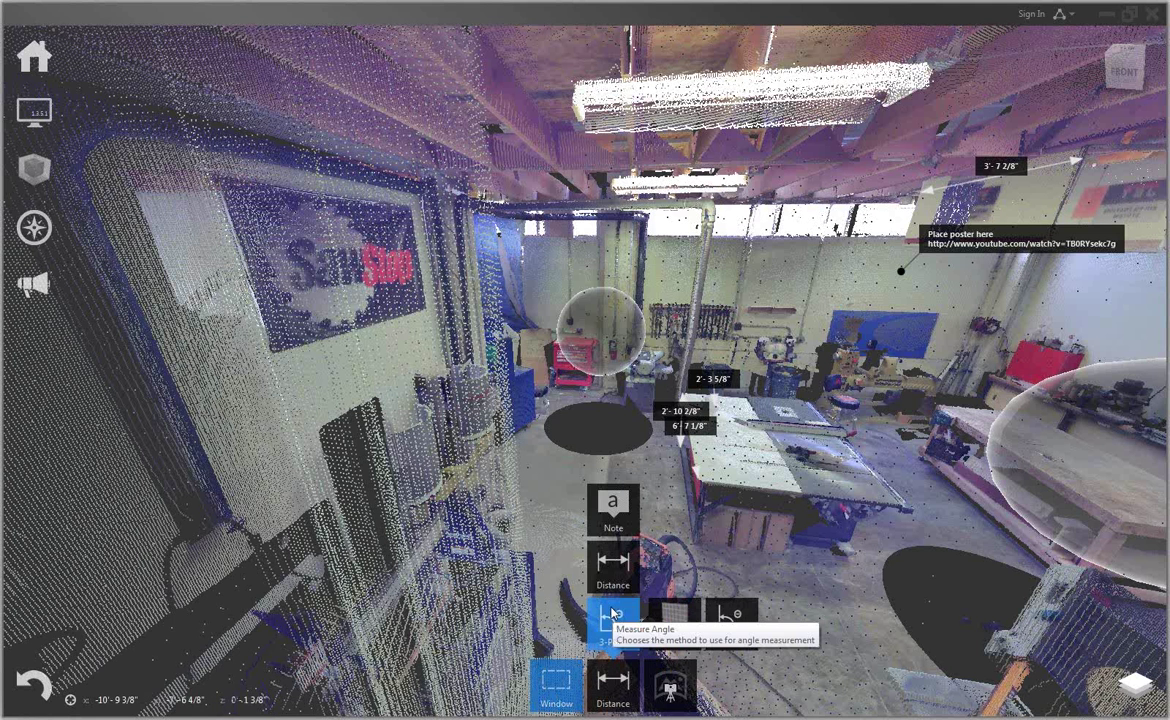
mouse_move(1020, 454)
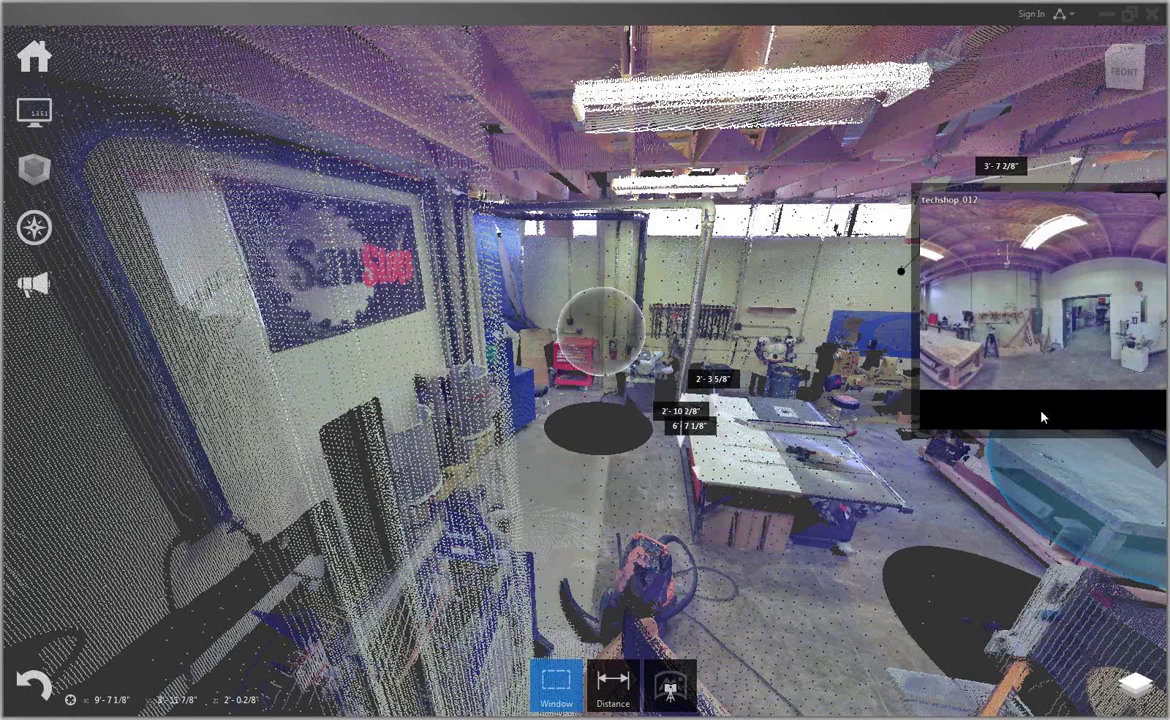
List the project's scan regions and highlight the Floor, Wall and Lights regions one after another.
left_click(646, 450)
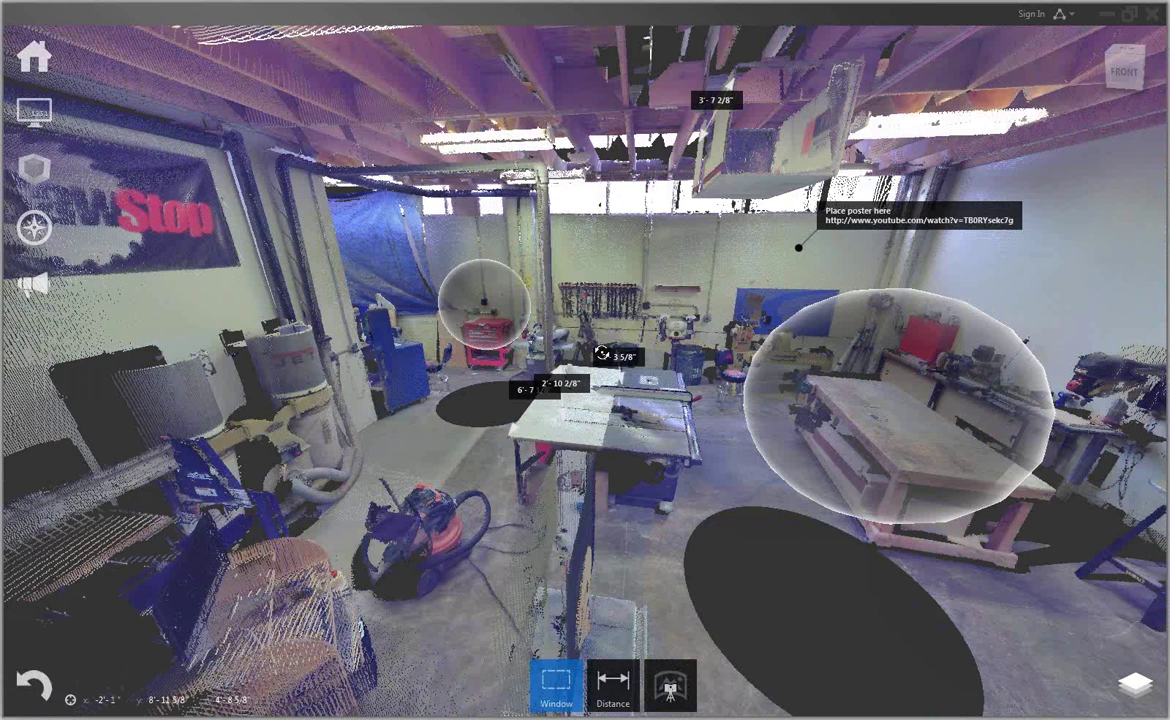
left_click_drag(602, 354, 602, 380)
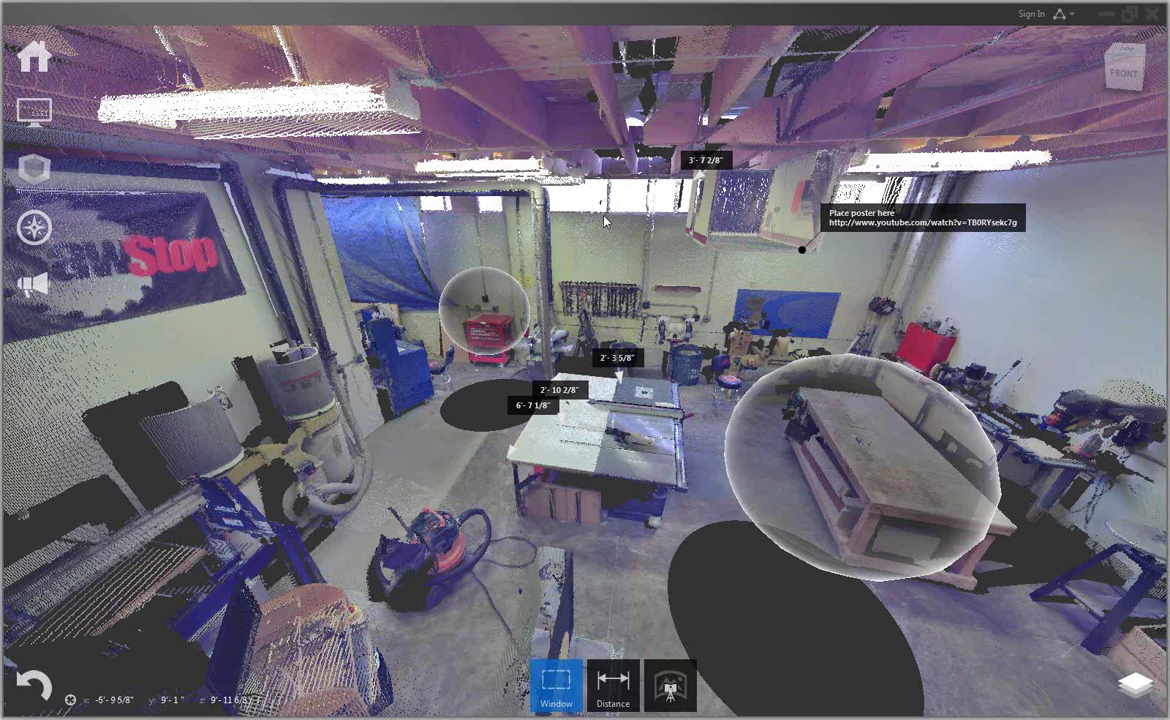
left_click(1134, 684)
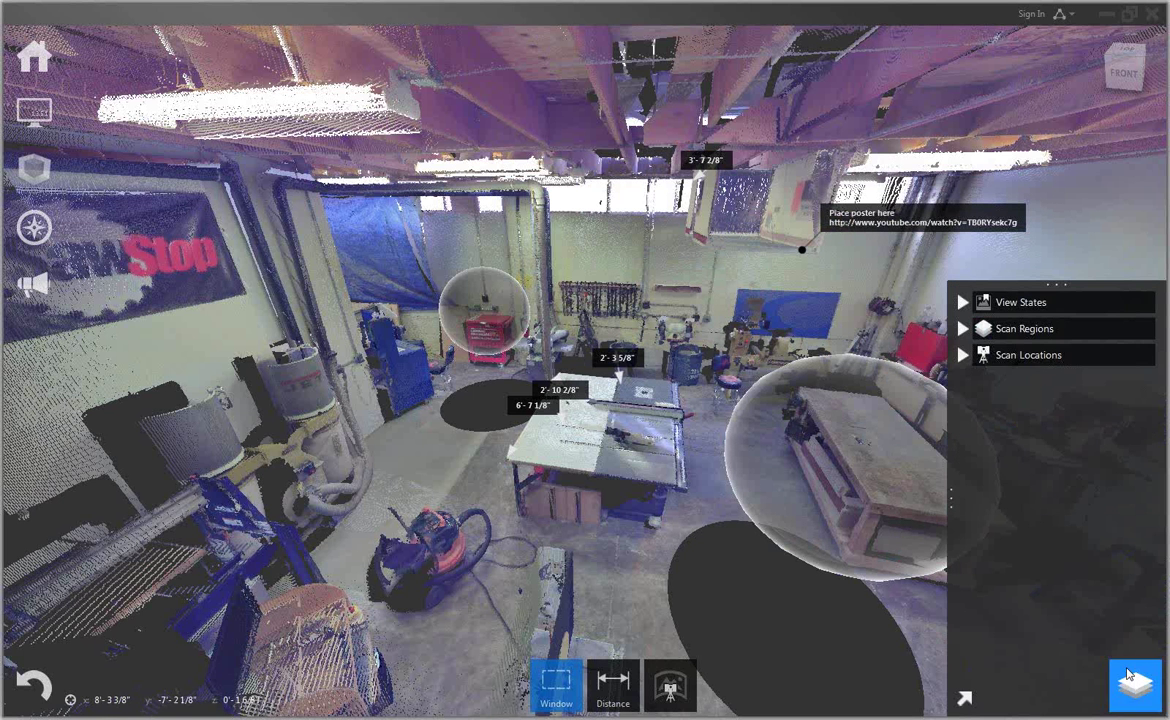
left_click(963, 328)
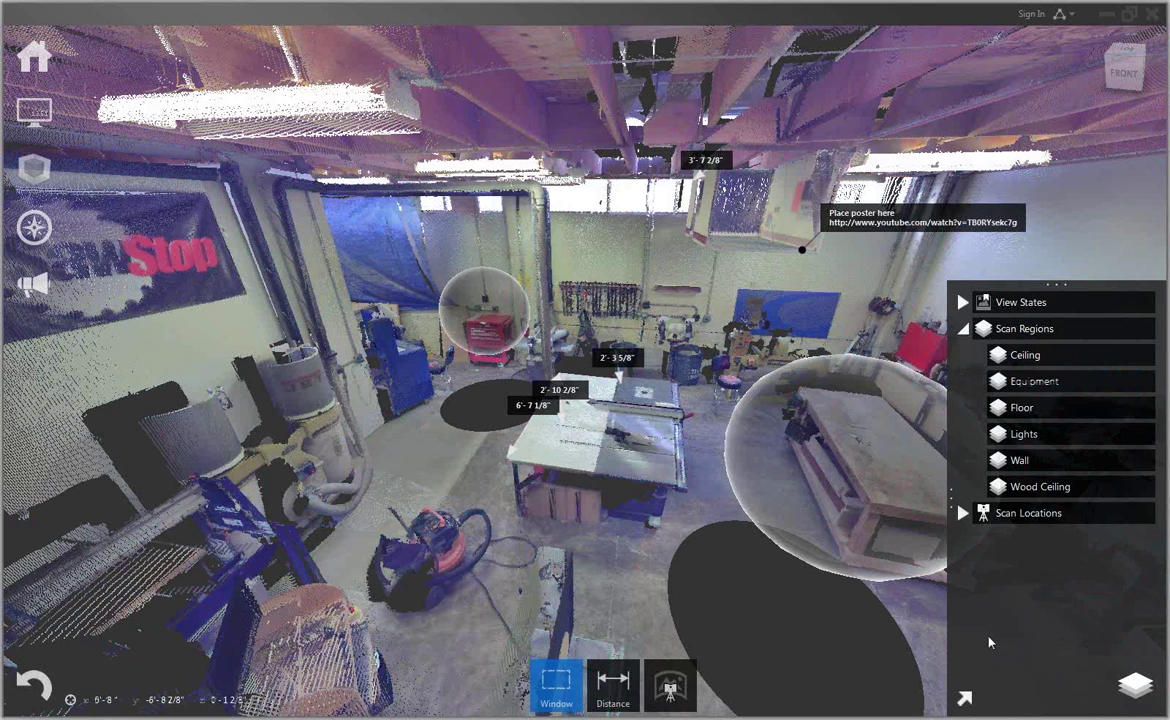
left_click(1022, 407)
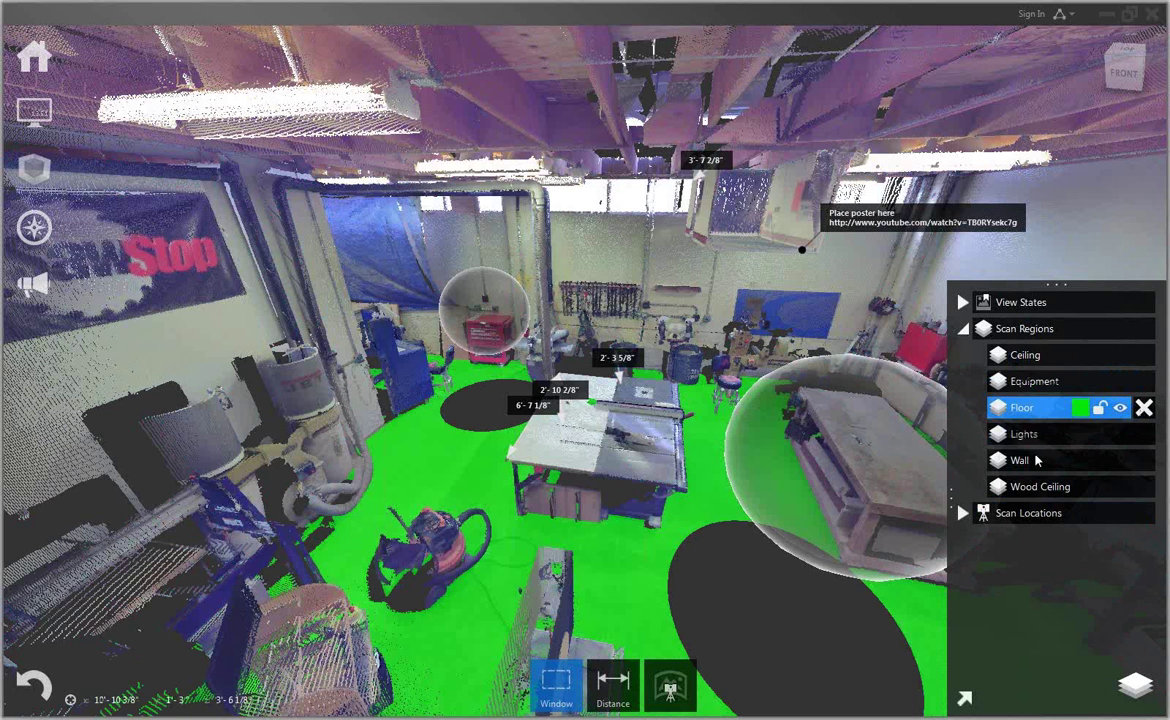
left_click(1036, 460)
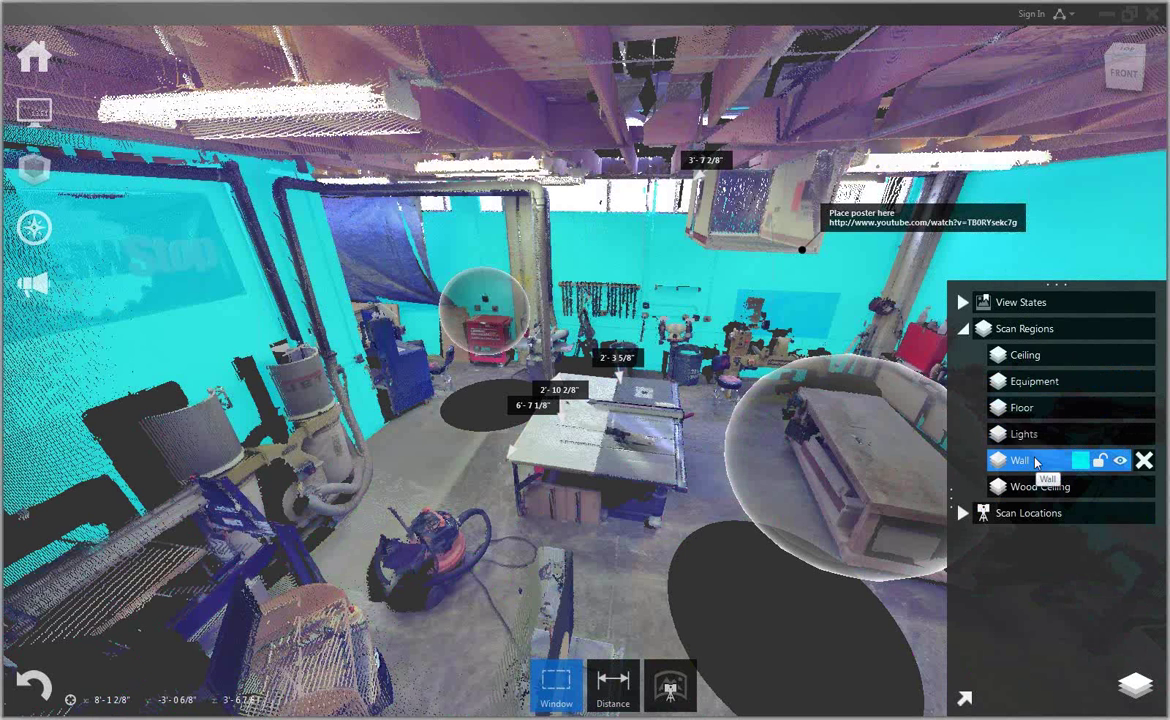
left_click(1024, 434)
left_click(1024, 434)
Select the floor points with the Plane selection tool by picking points on the floor around the saw table.
left_click(570, 690)
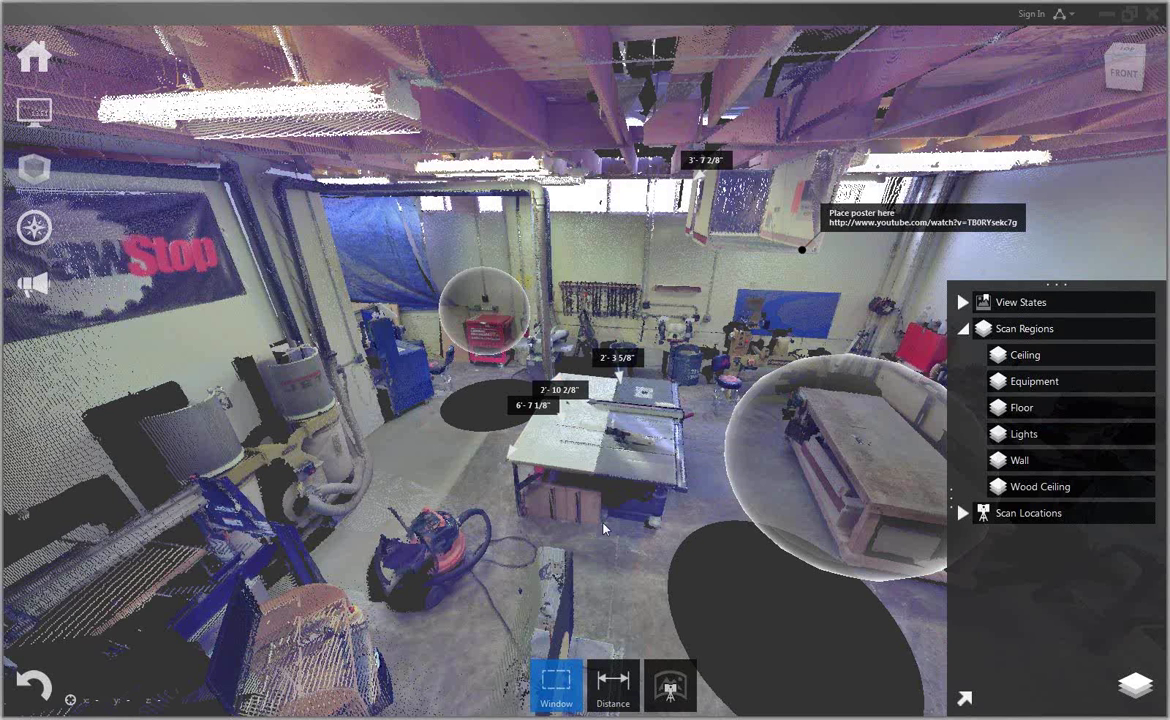
mouse_move(556, 678)
left_click(556, 512)
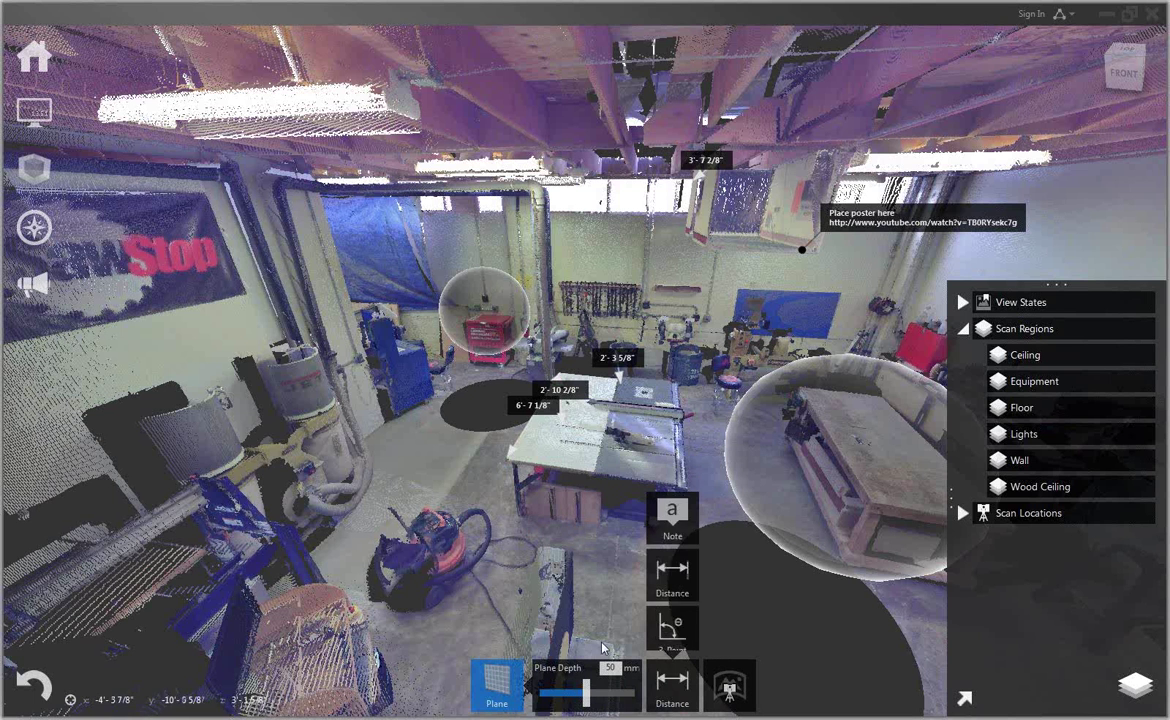
left_click(479, 609)
left_click(449, 456)
left_click(428, 466)
left_click(643, 567)
left_click(708, 458)
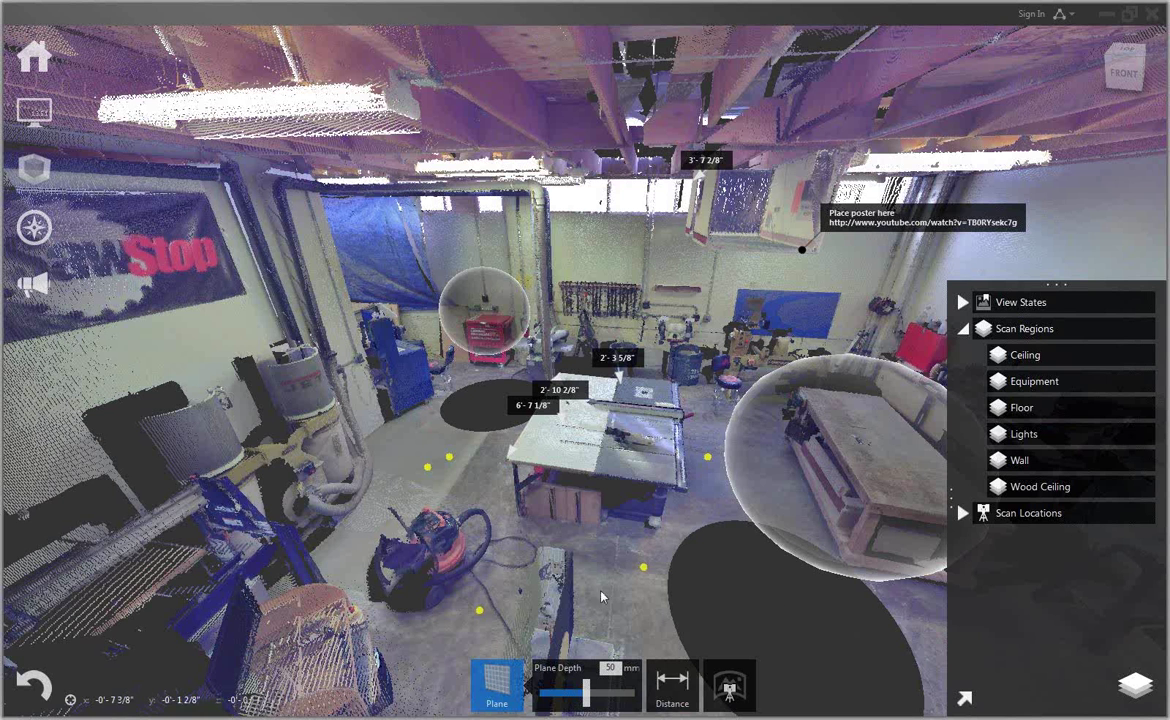
left_click(774, 605)
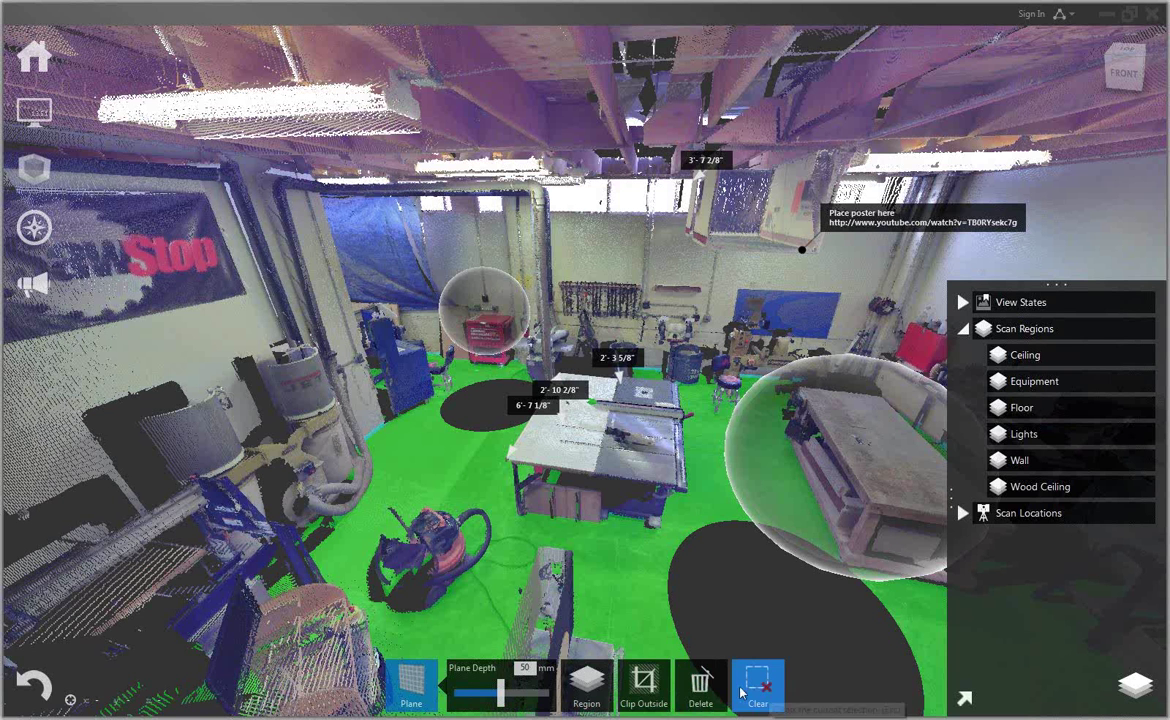
Hide the Floor scan region.
mouse_move(589, 689)
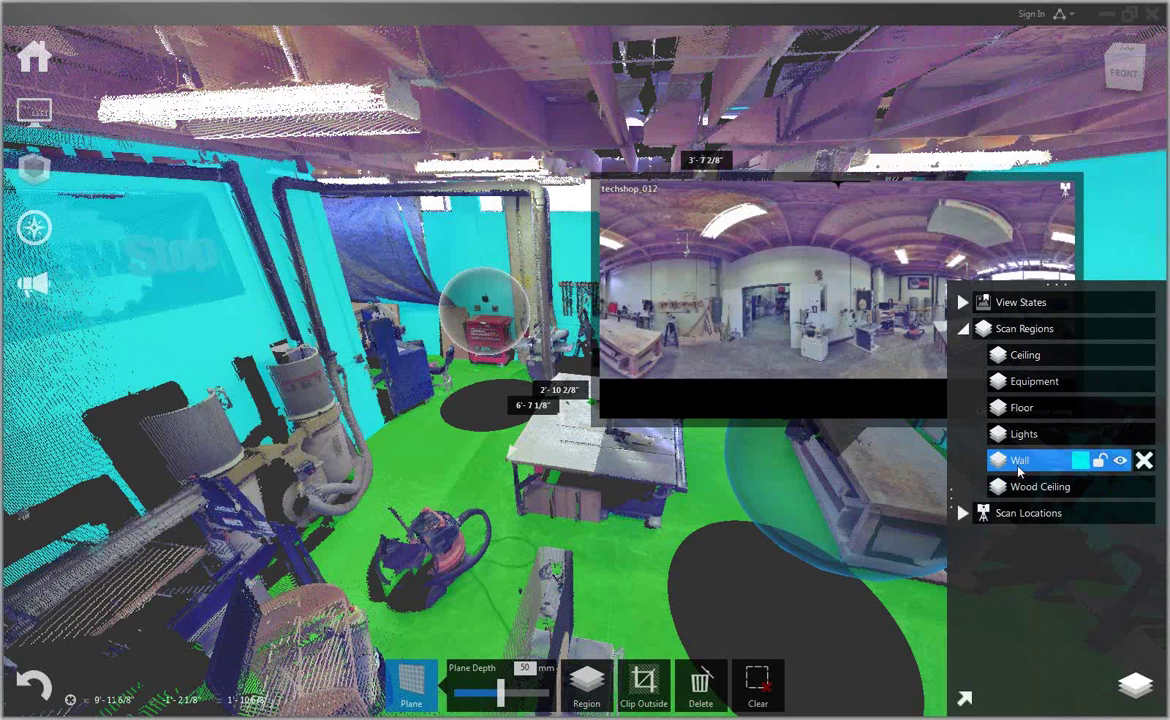
left_click(1022, 408)
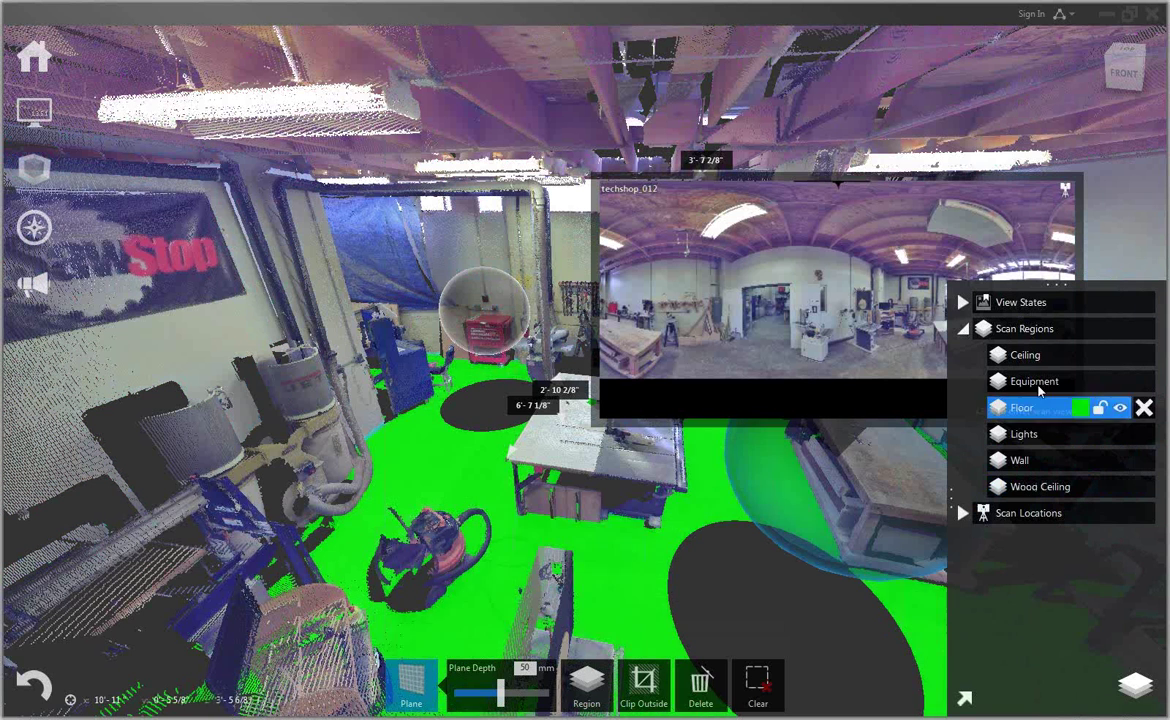
left_click(1120, 409)
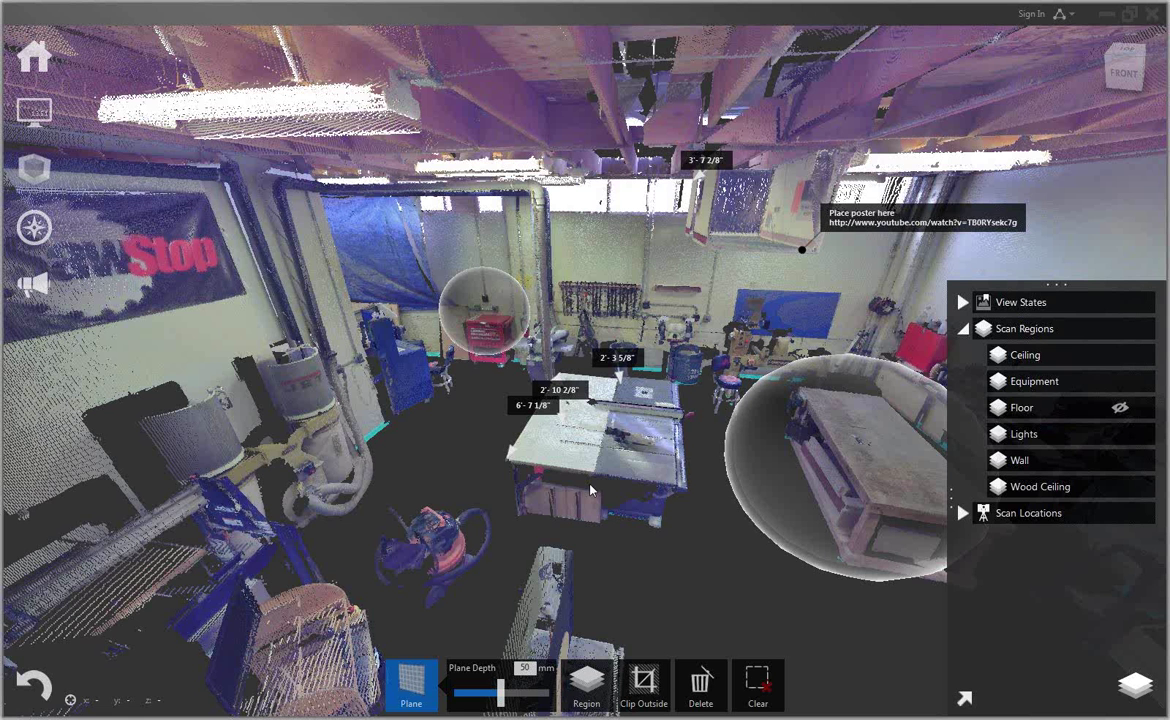
Turn the Floor scan region's visibility back on and clear the plane selection.
left_click(1012, 407)
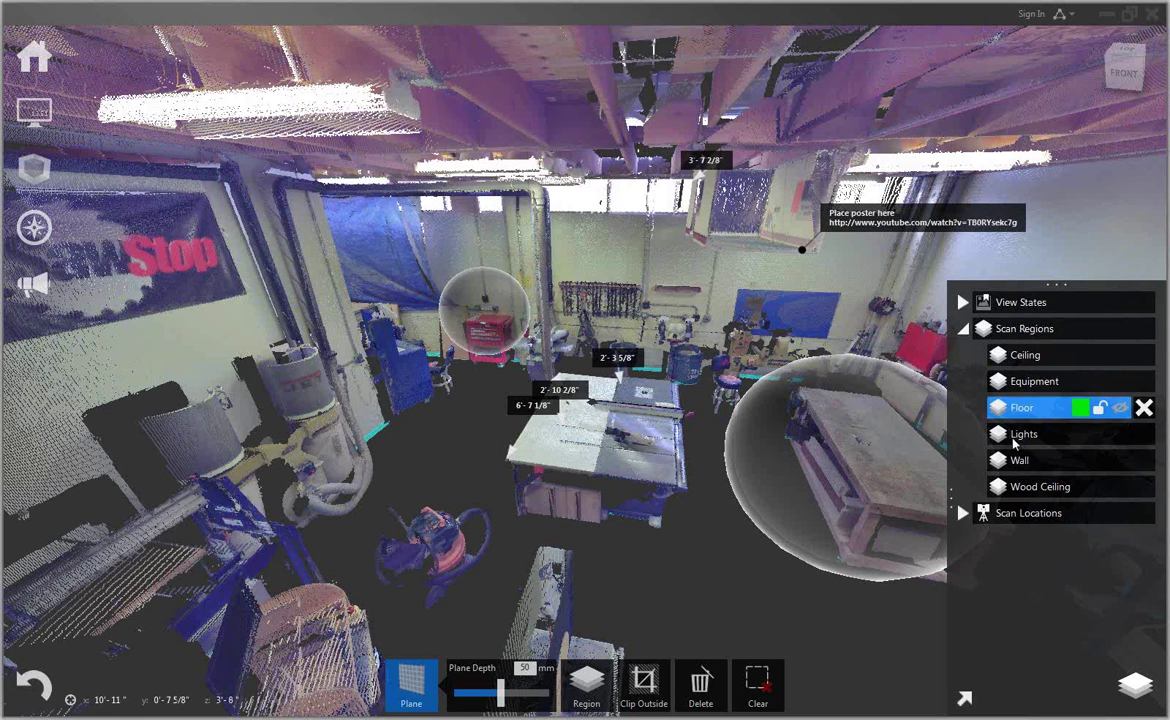
left_click(1015, 442)
left_click(1060, 407)
left_click(1060, 460)
left_click(735, 577)
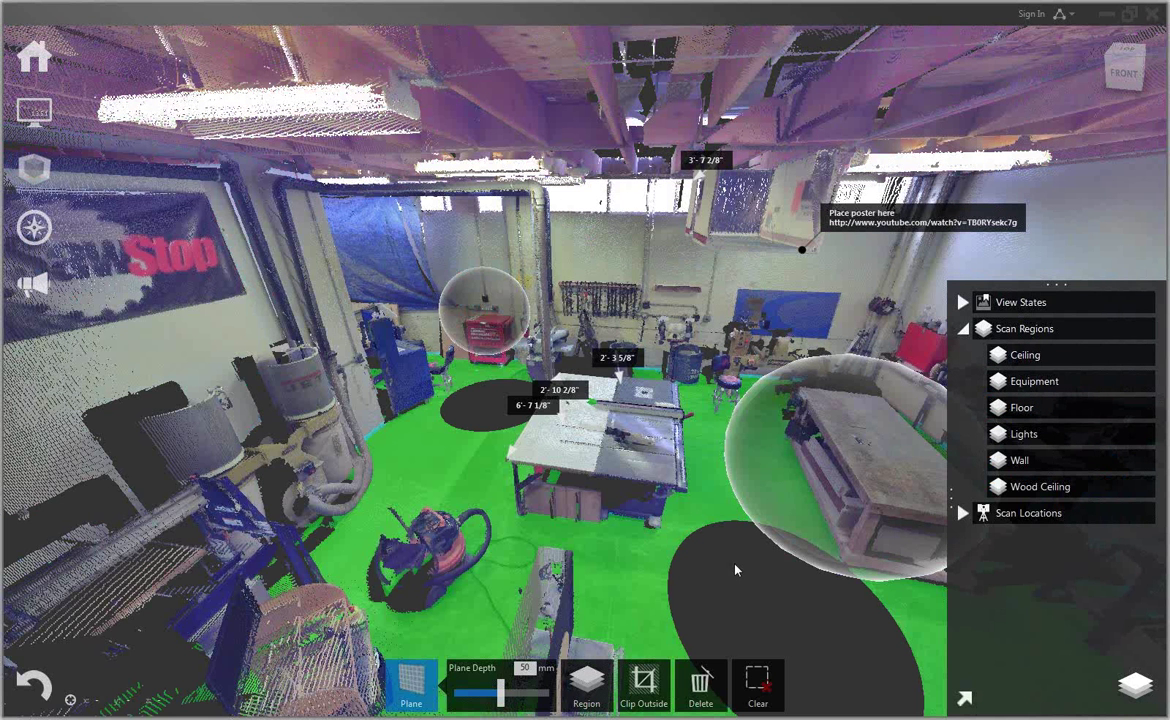
left_click(757, 683)
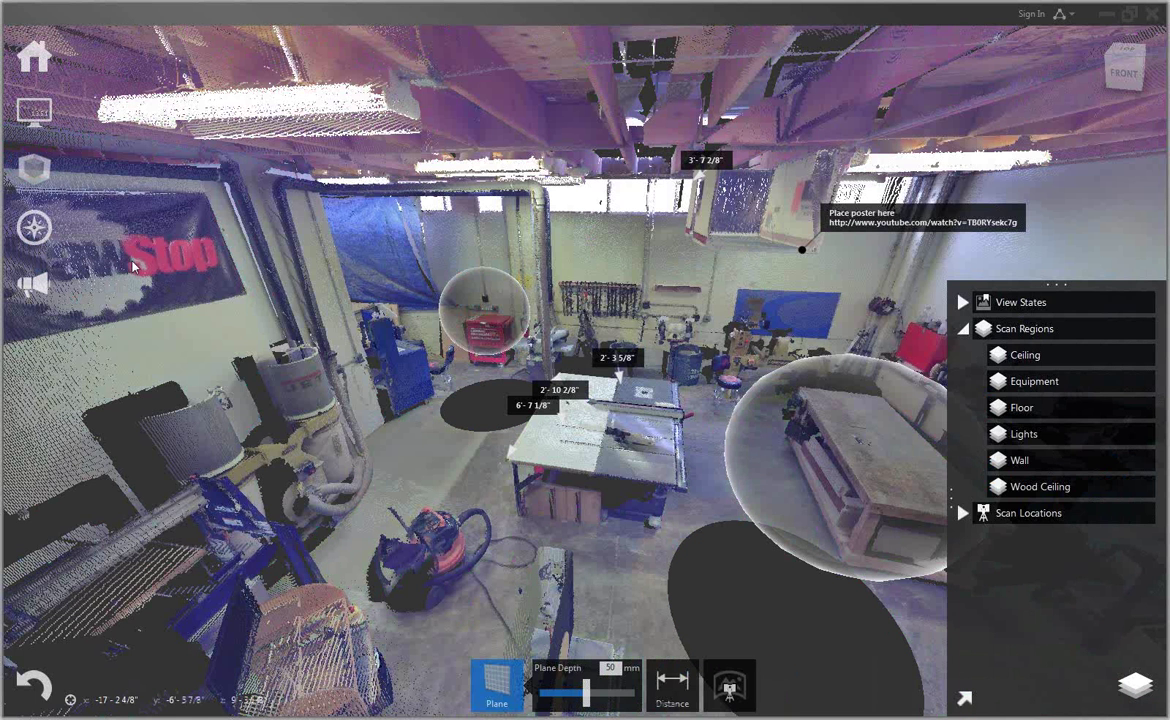
Color the point cloud by Elevation and after that by Intensity.
mouse_move(28, 124)
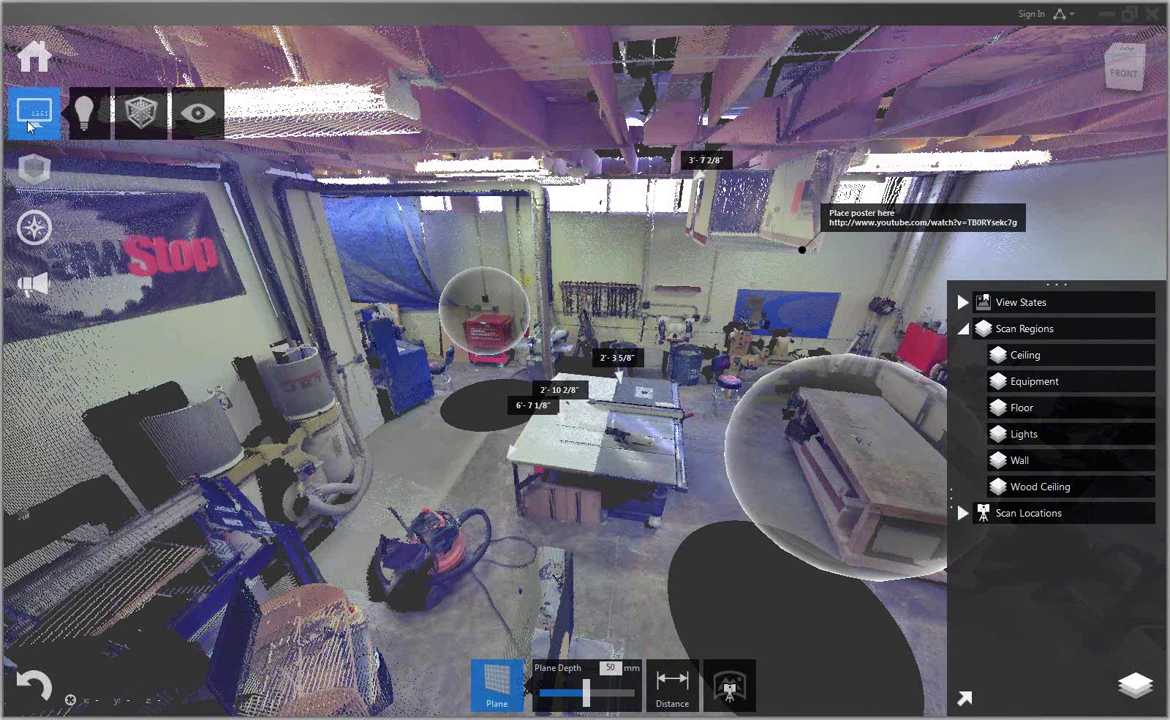
mouse_move(96, 112)
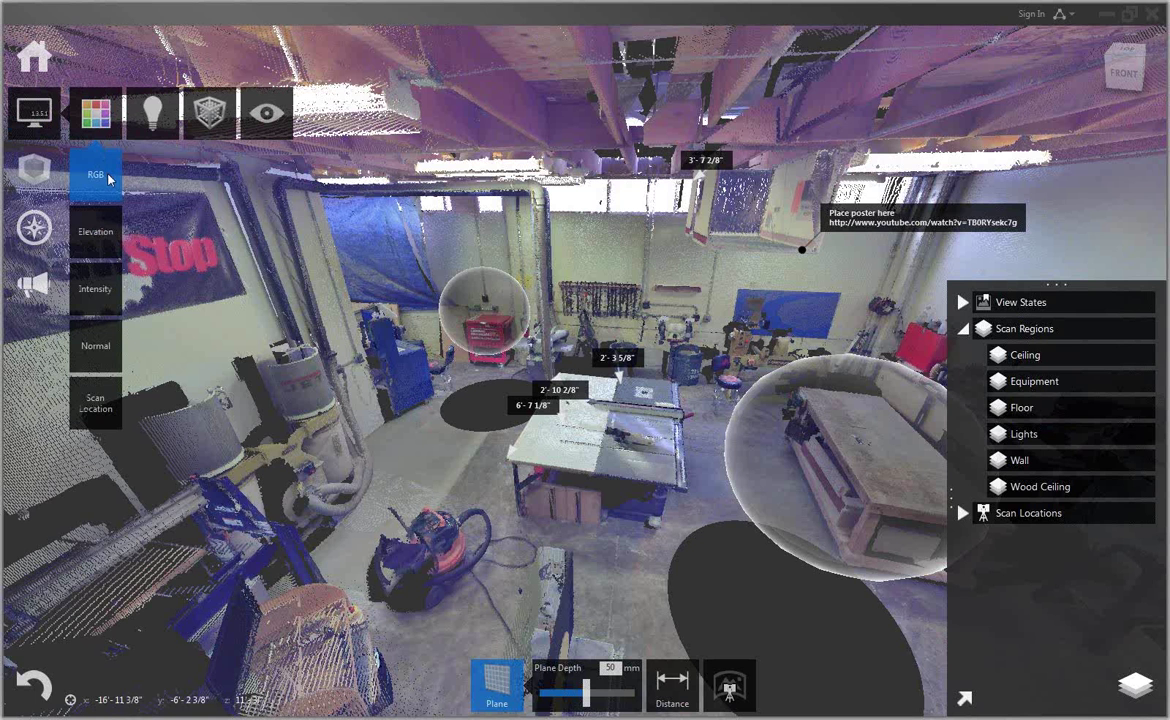
left_click(97, 238)
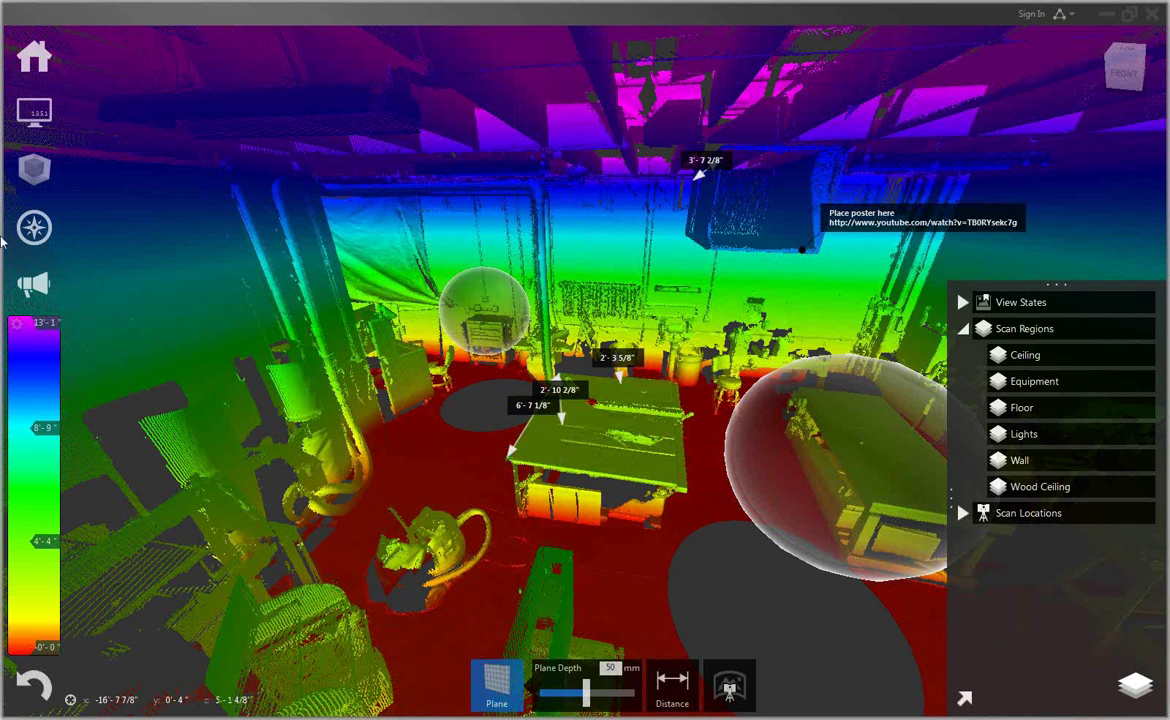
mouse_move(34, 113)
left_click(97, 115)
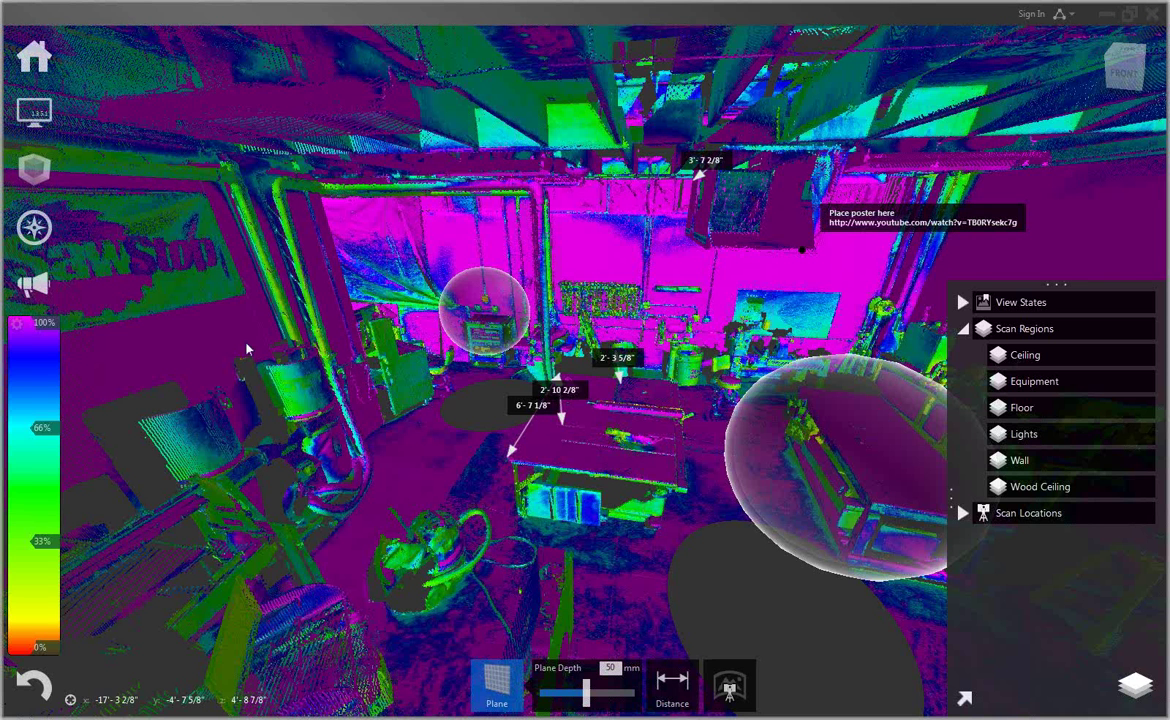
Switch the point cloud coloring back to RGB.
mouse_move(35, 112)
mouse_move(96, 112)
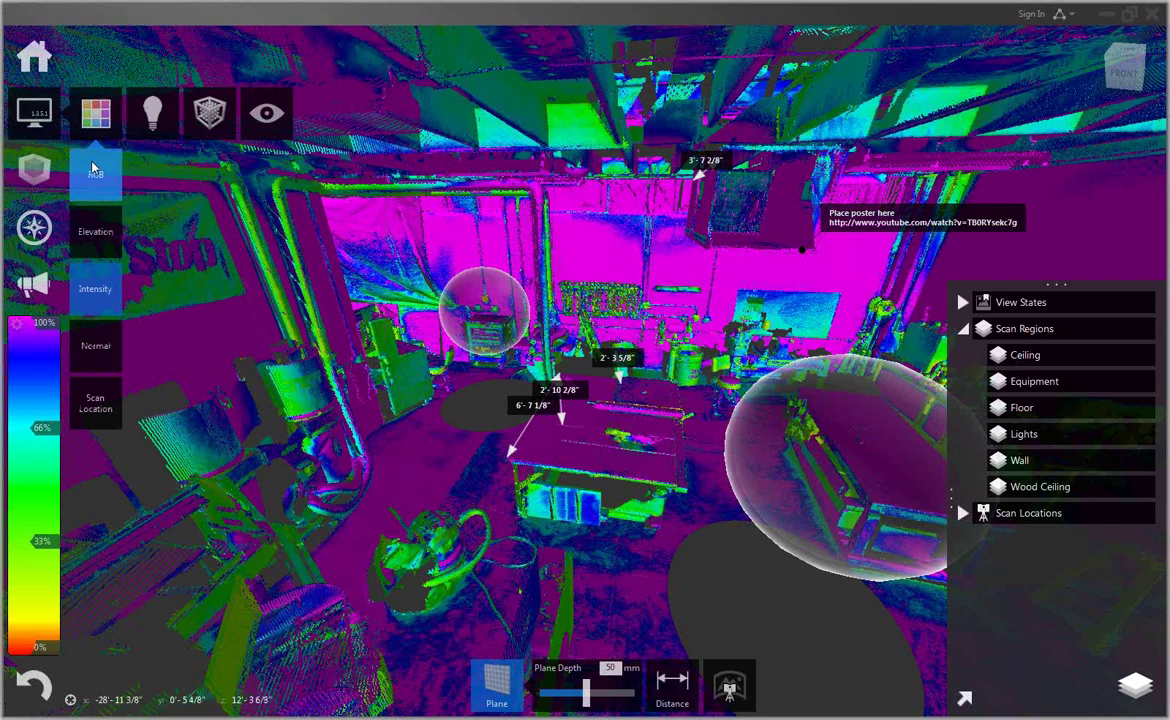
left_click(94, 172)
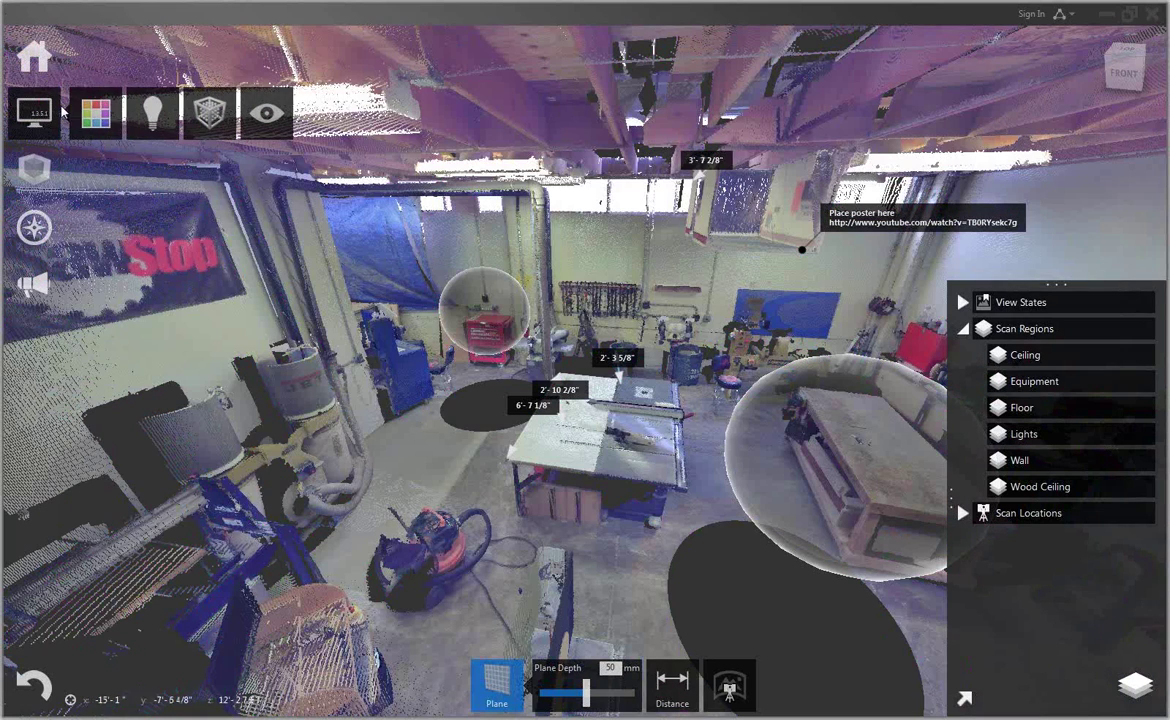
Set the point display size of the scan to 1.
mouse_move(152, 112)
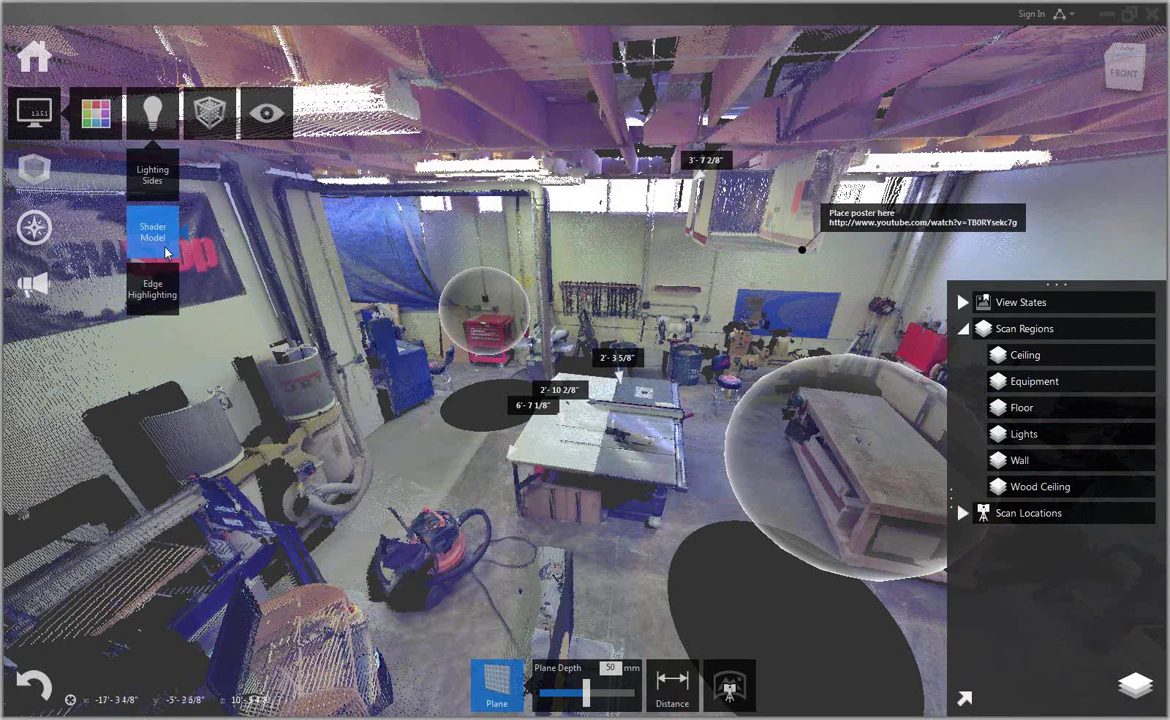
mouse_move(160, 290)
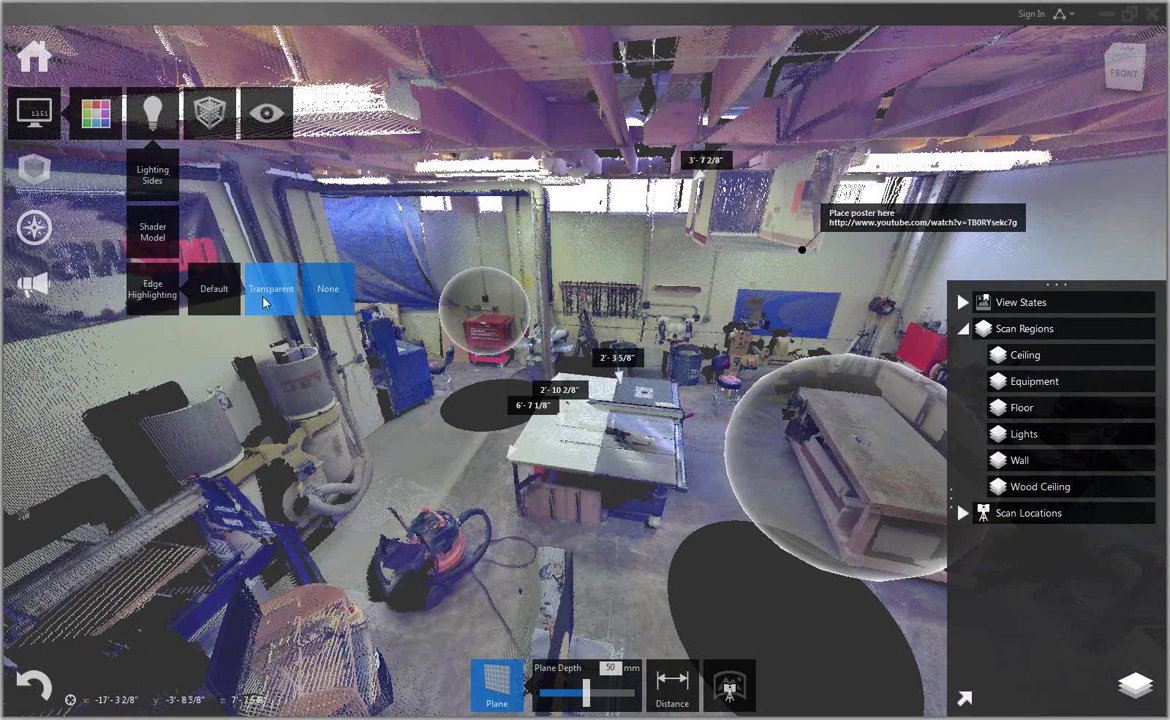
mouse_move(205, 115)
mouse_move(214, 177)
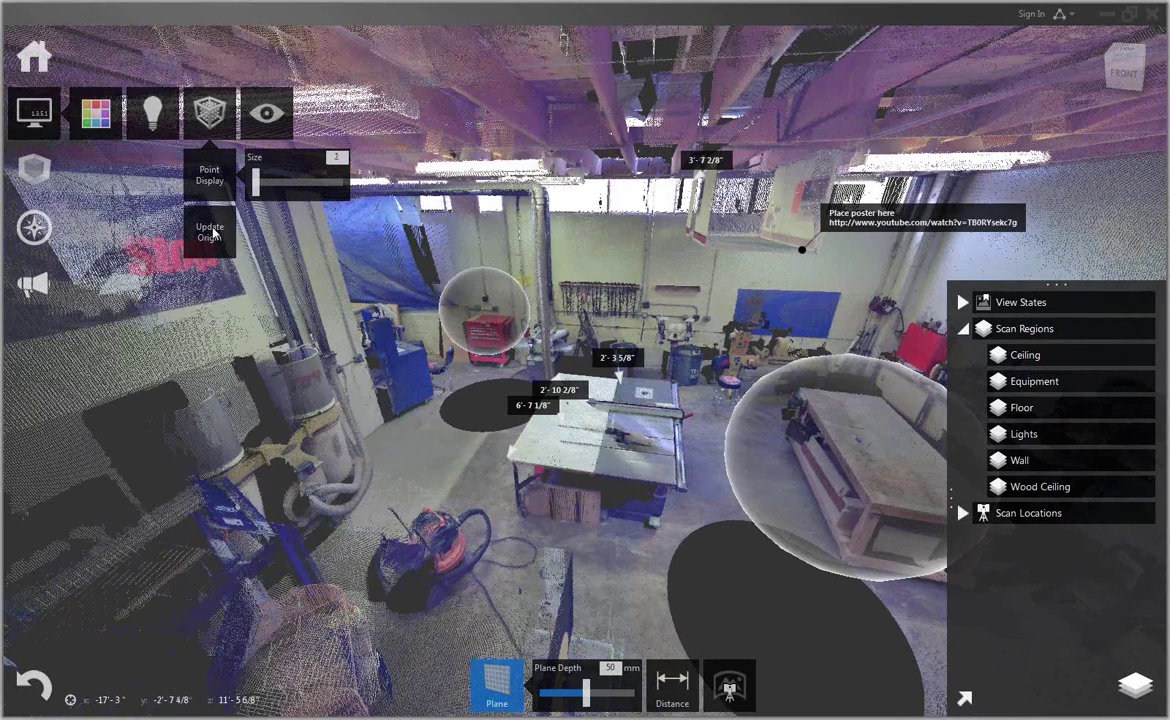
left_click(212, 235)
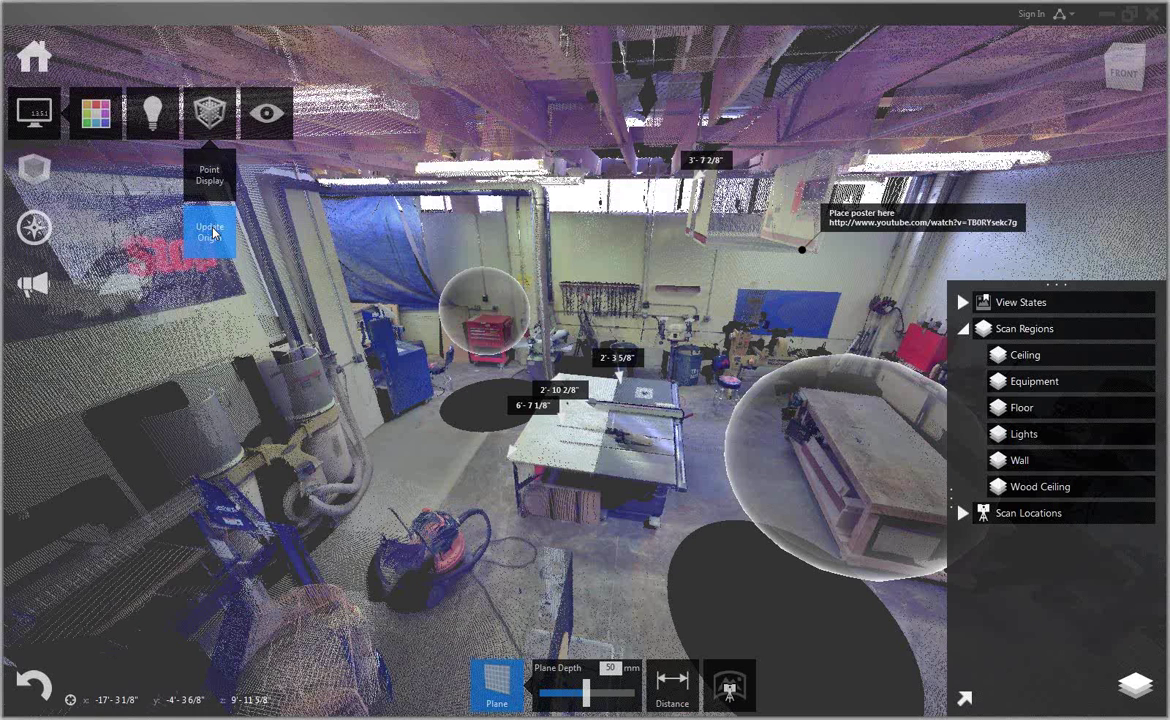
mouse_move(266, 112)
mouse_move(265, 345)
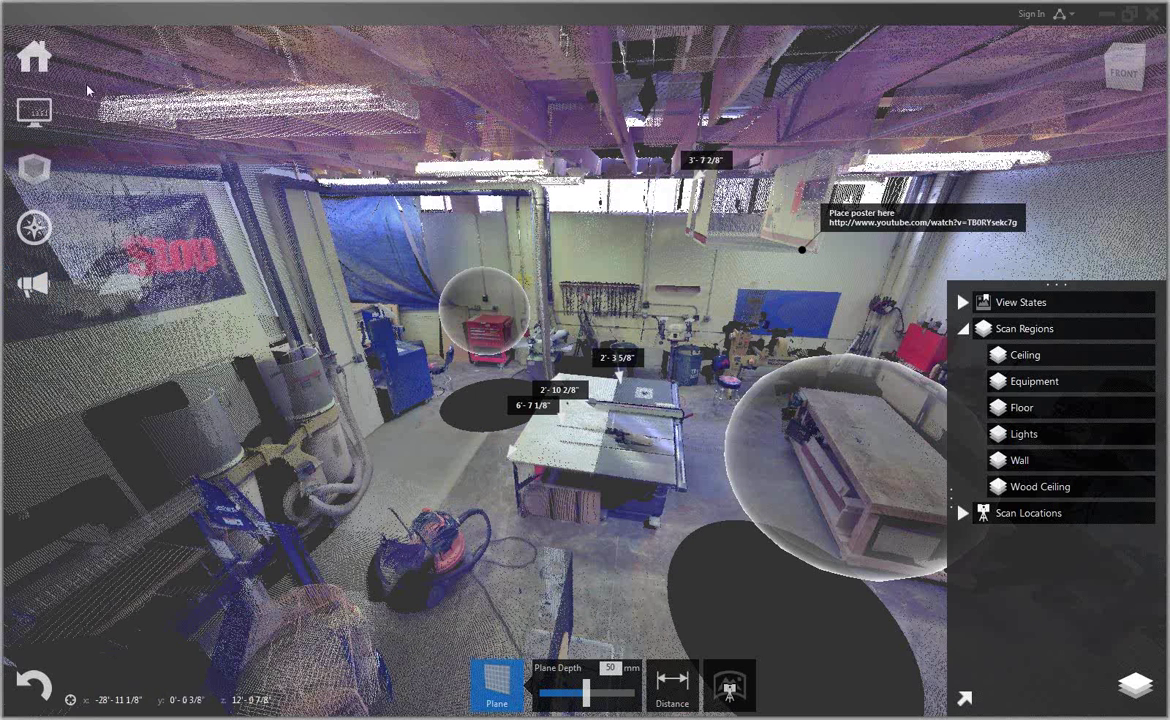
mouse_move(34, 56)
mouse_move(335, 65)
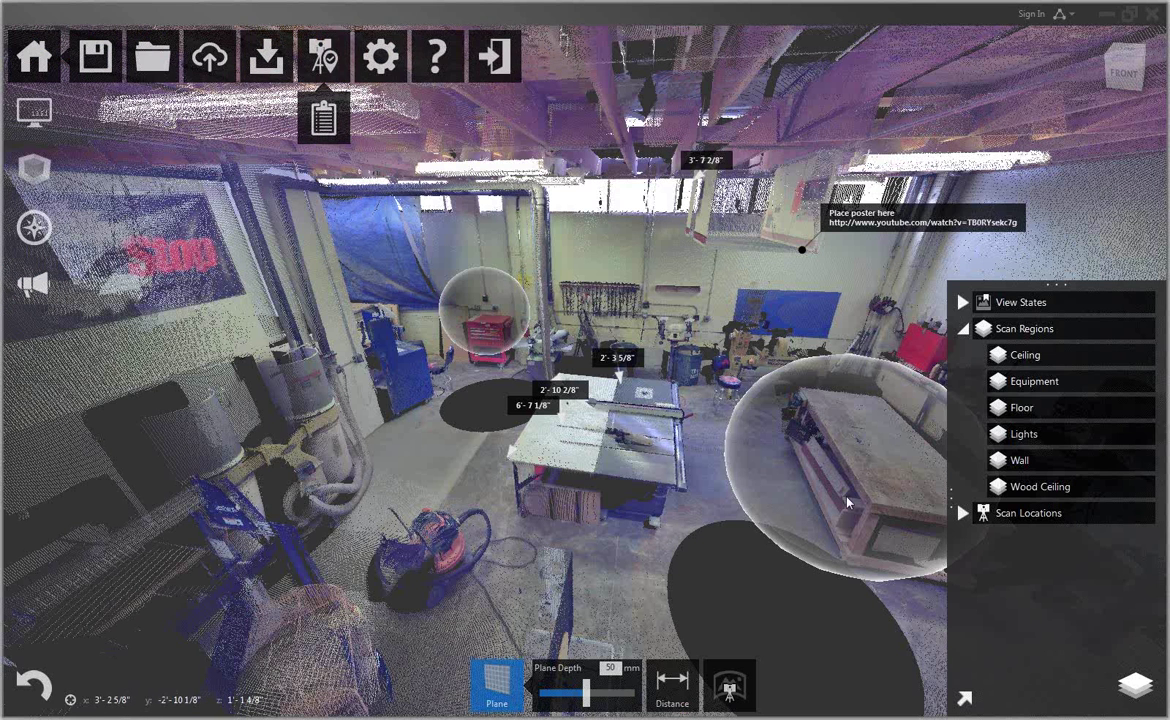
mouse_move(845, 497)
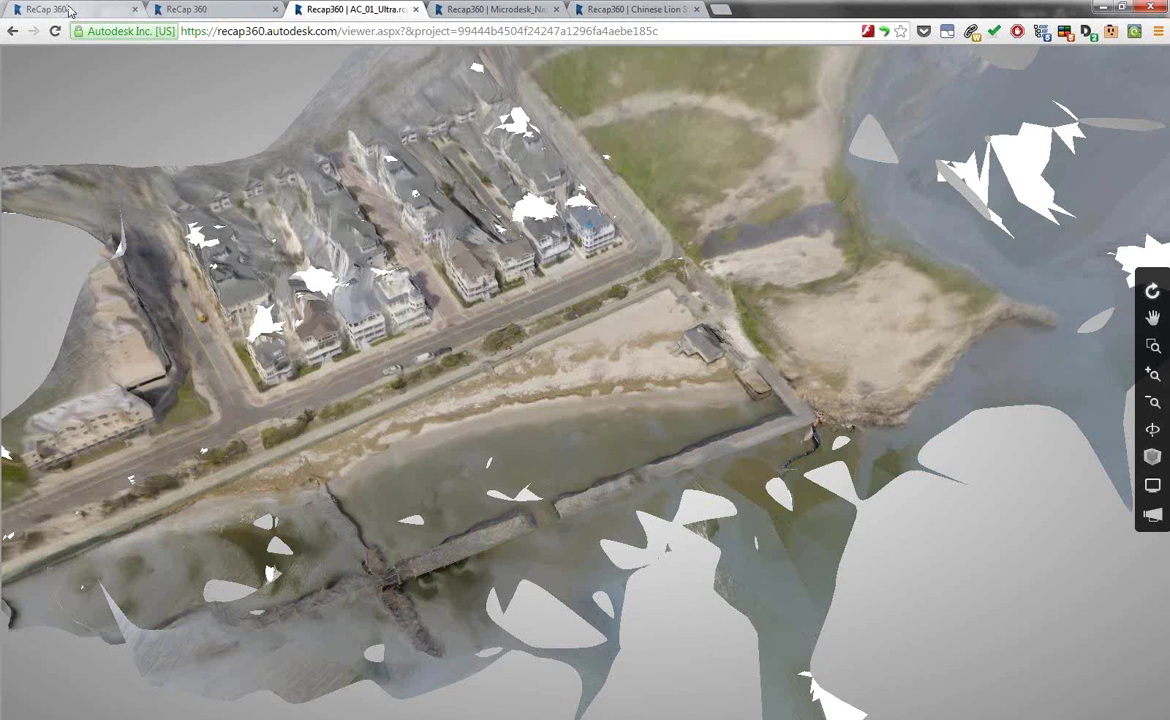
Switch to the ReCap 360 home page in the browser to view the recent projects.
left_click(66, 10)
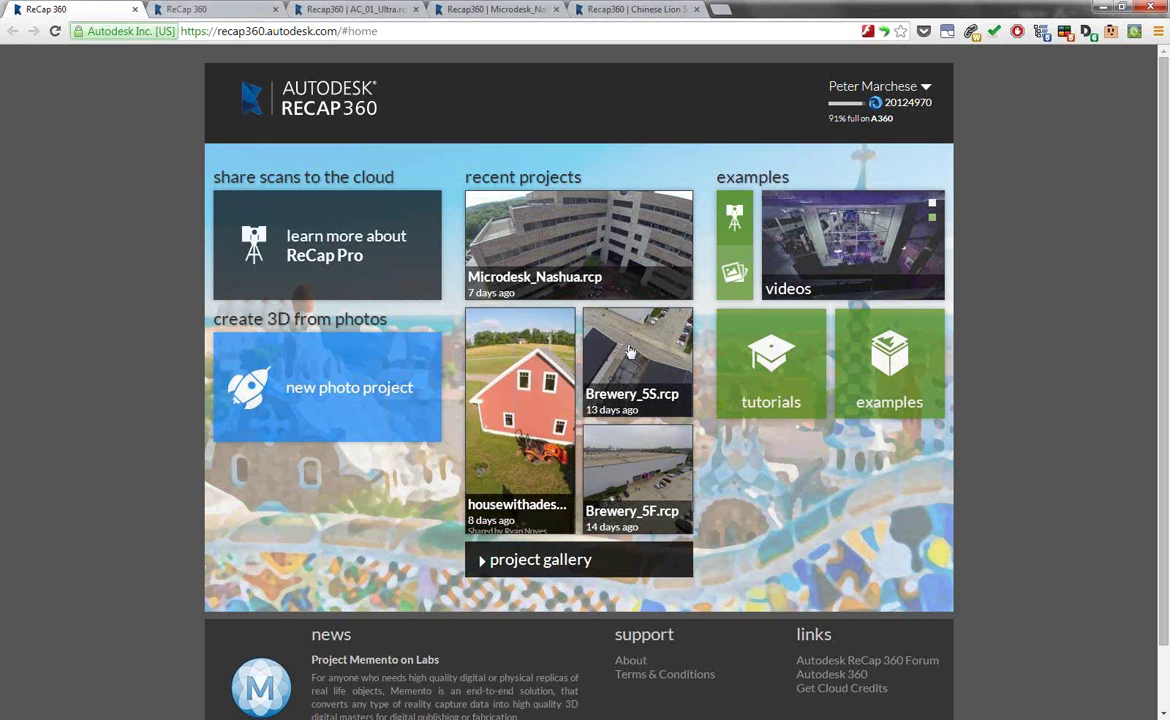
right_click(706, 301)
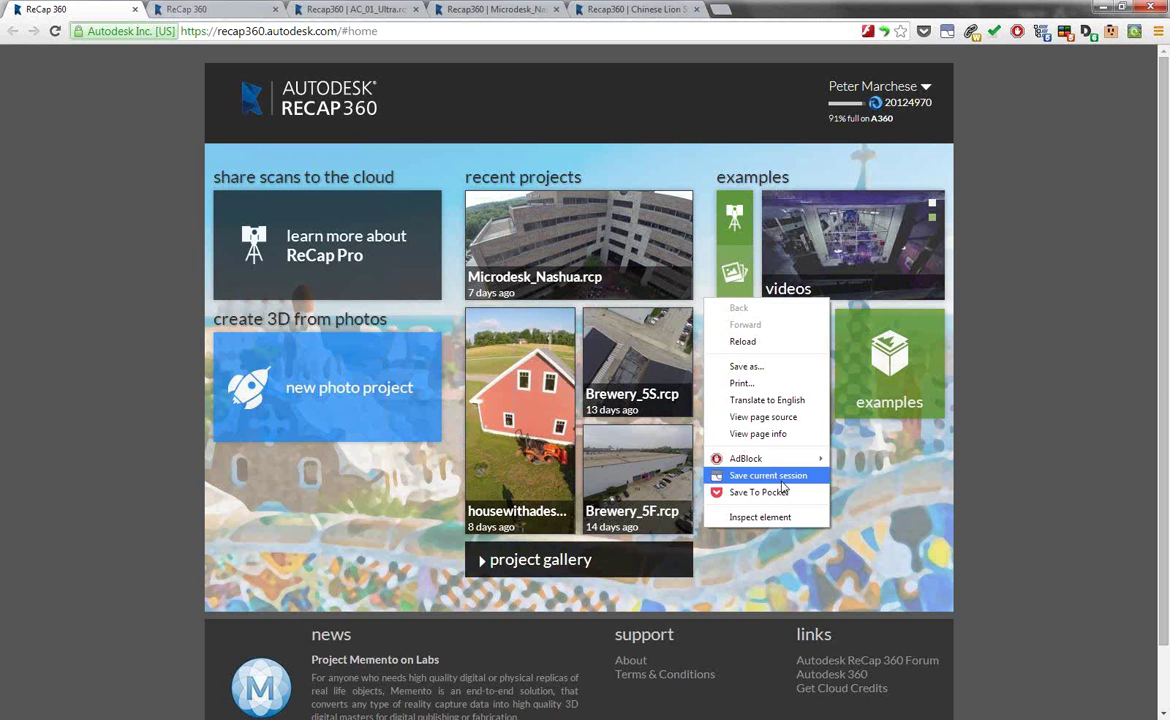
Review the preview and ultra options for a new photo project, and leave the setup without creating one.
left_click(909, 464)
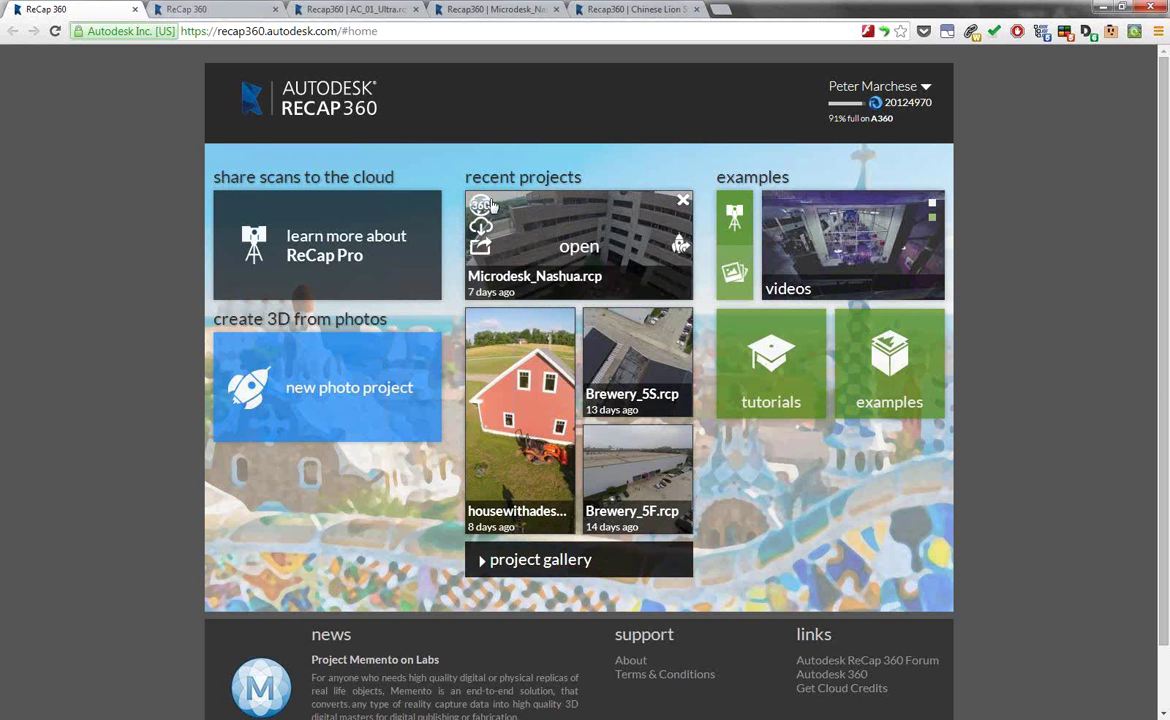
left_click(400, 378)
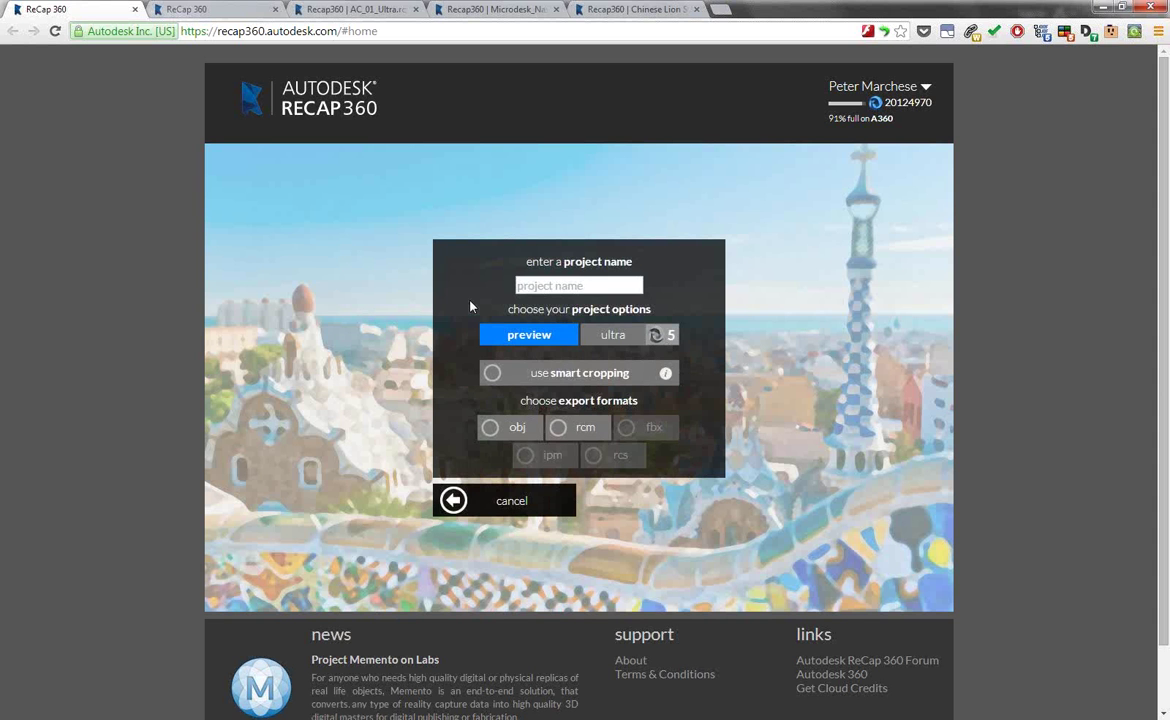
left_click(530, 341)
left_click(657, 335)
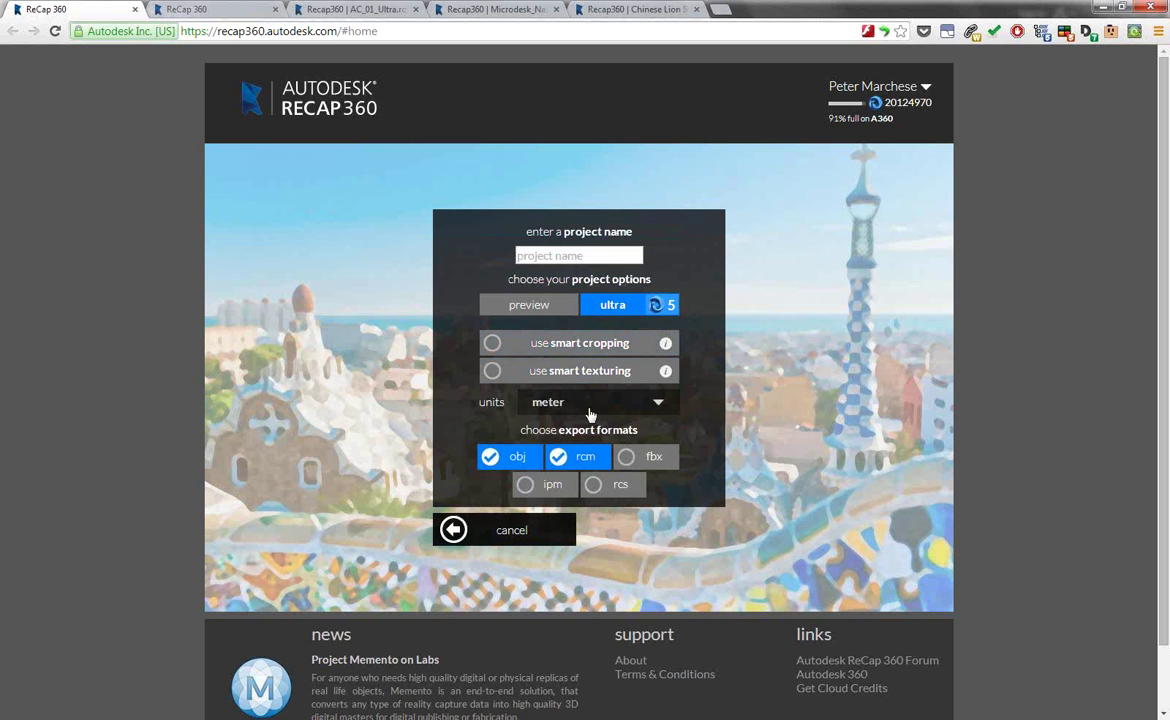
mouse_move(598, 418)
left_click(510, 532)
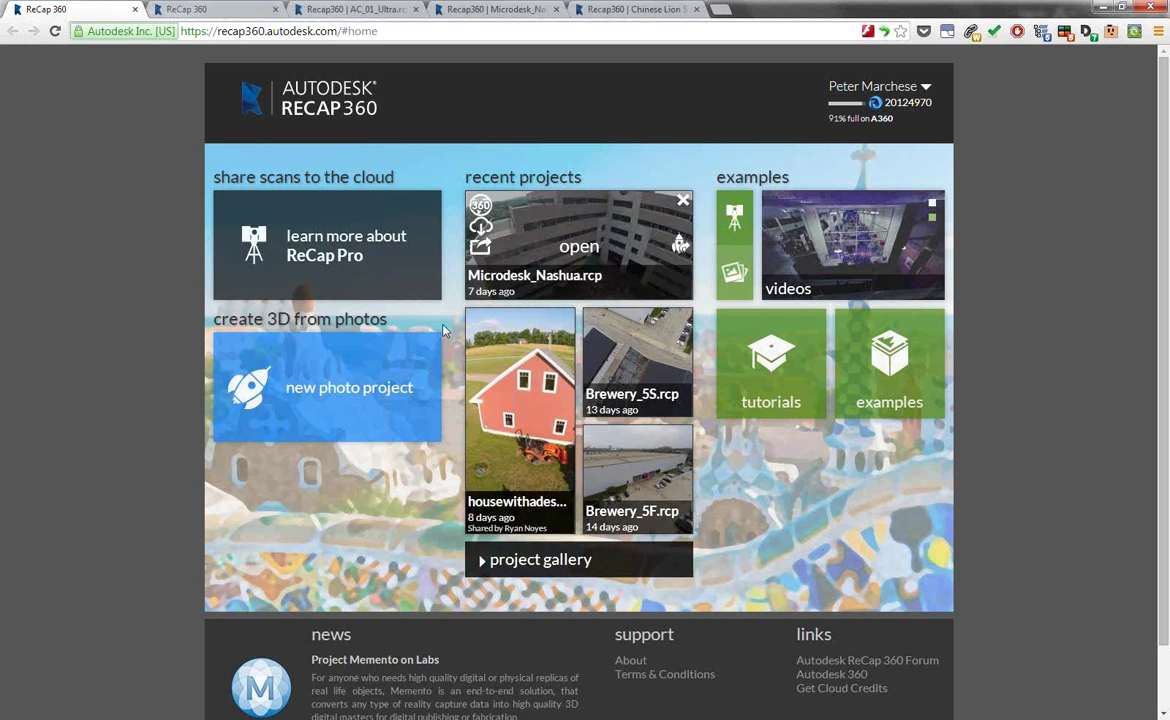
View the project gallery and the AC_01_Ultra photo model, examining its houses, beach and pier up close.
left_click(224, 9)
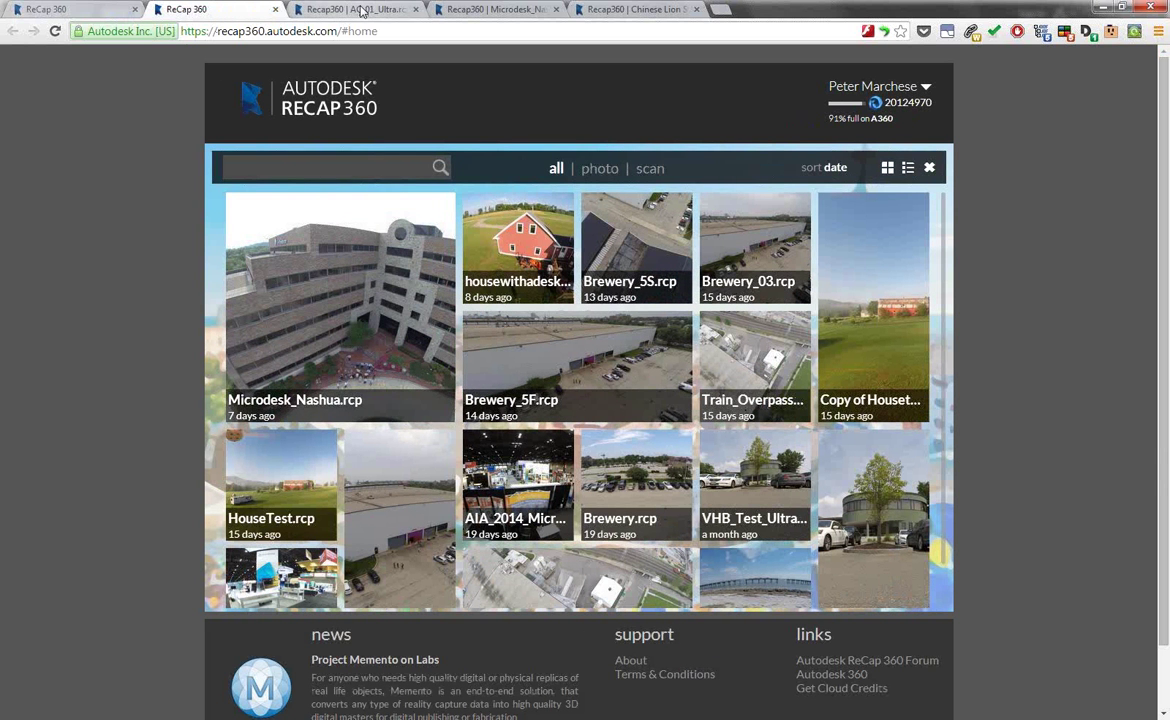
left_click(362, 10)
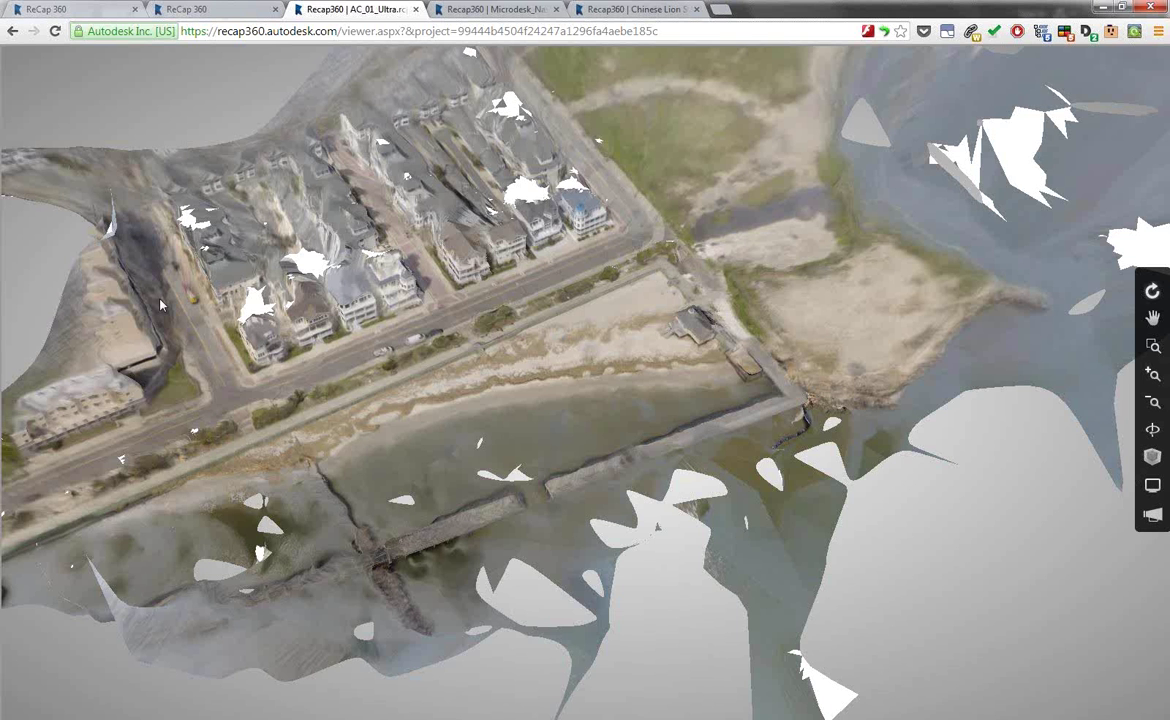
left_click_drag(528, 385, 476, 368)
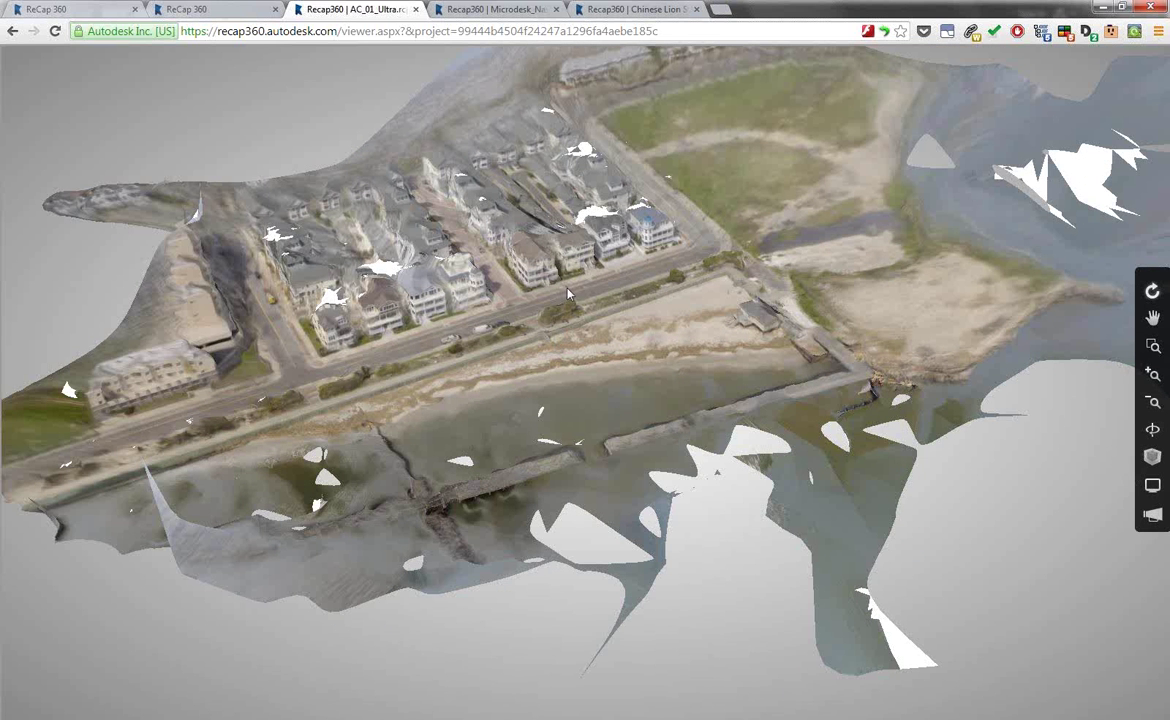
scroll(580, 303, "up", 6)
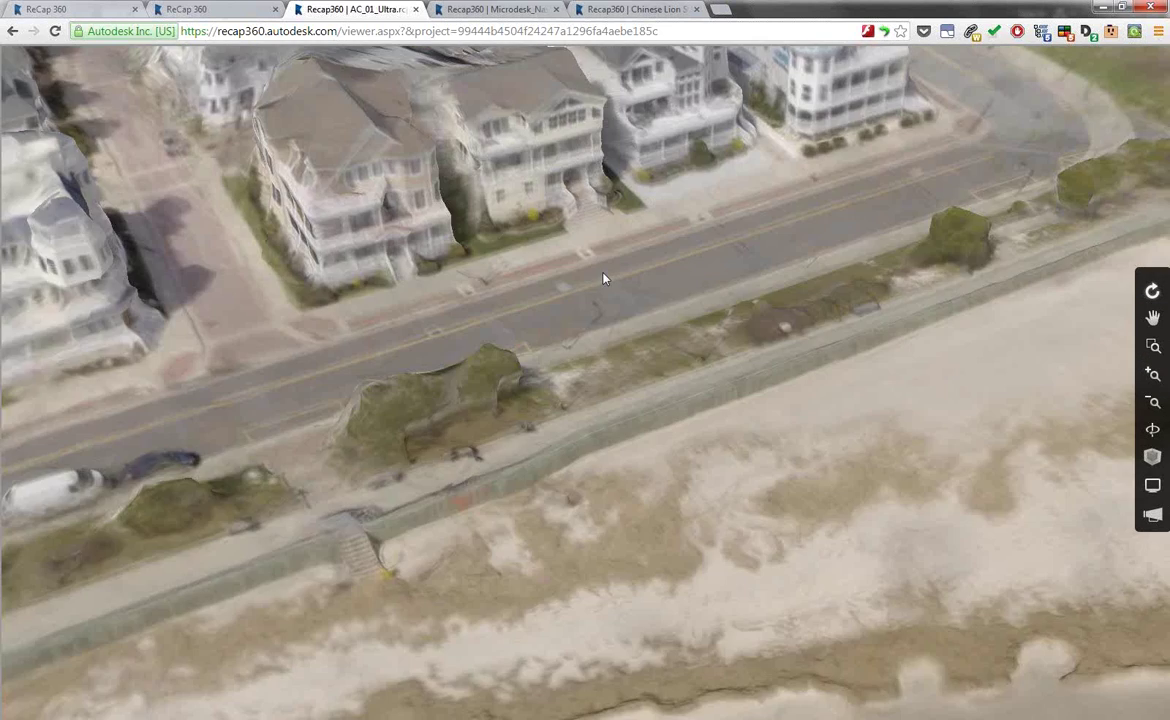
scroll(603, 279, "up", 8)
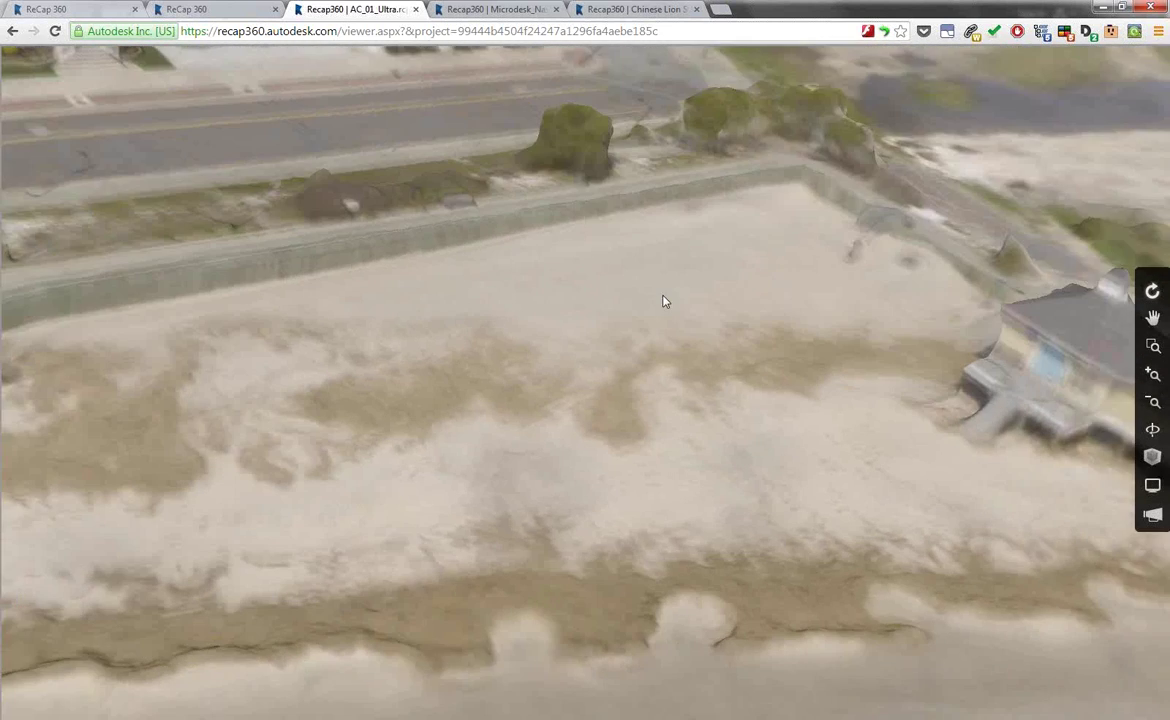
scroll(452, 319, "down", 8)
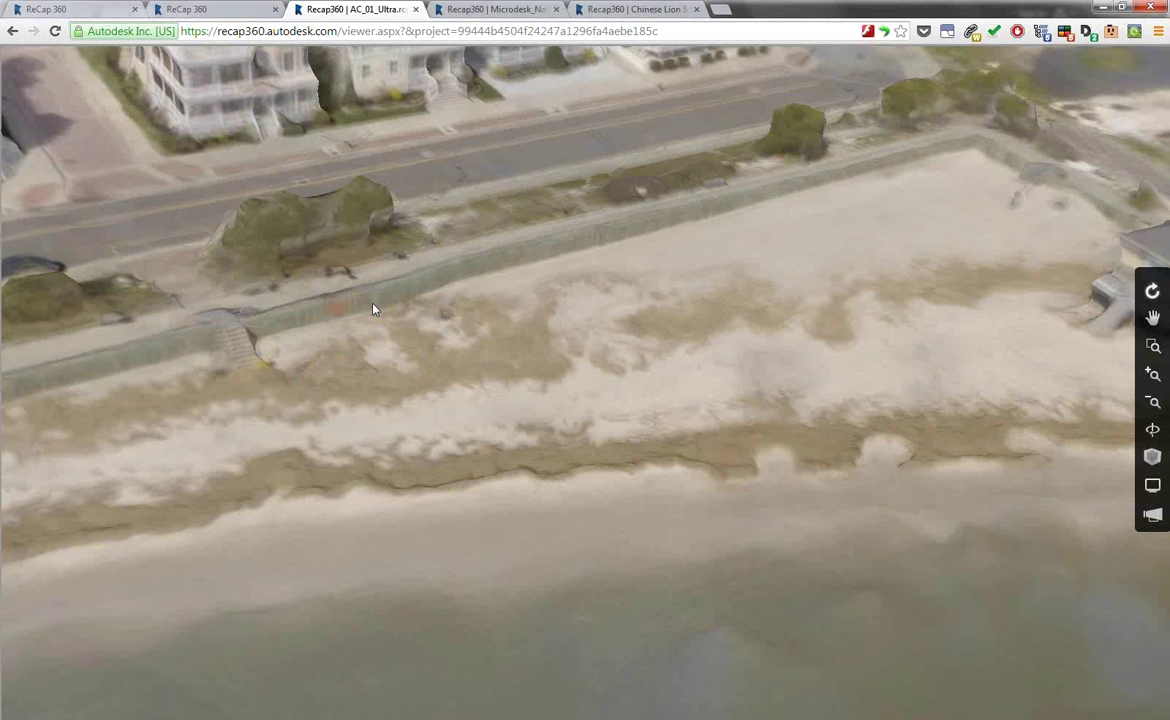
left_click_drag(600, 258, 533, 227)
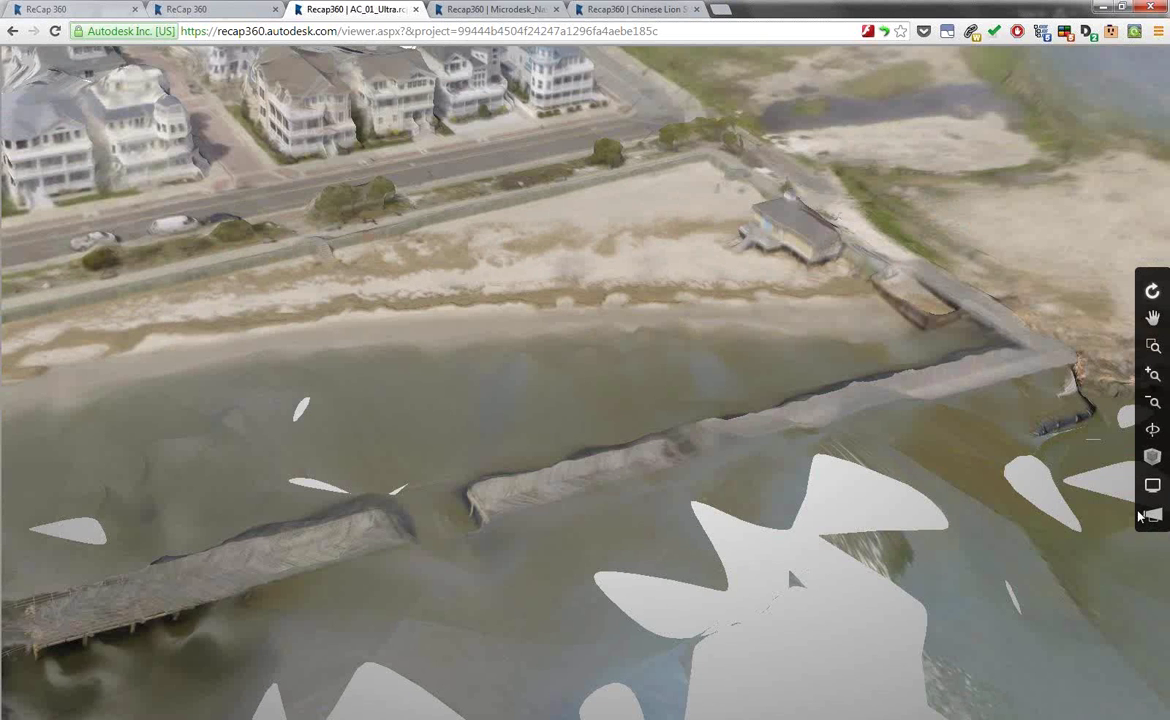
Overlay the wireframe on the AC_01_Ultra mesh to examine its triangles, and return to the plain textured display.
mouse_move(1152, 485)
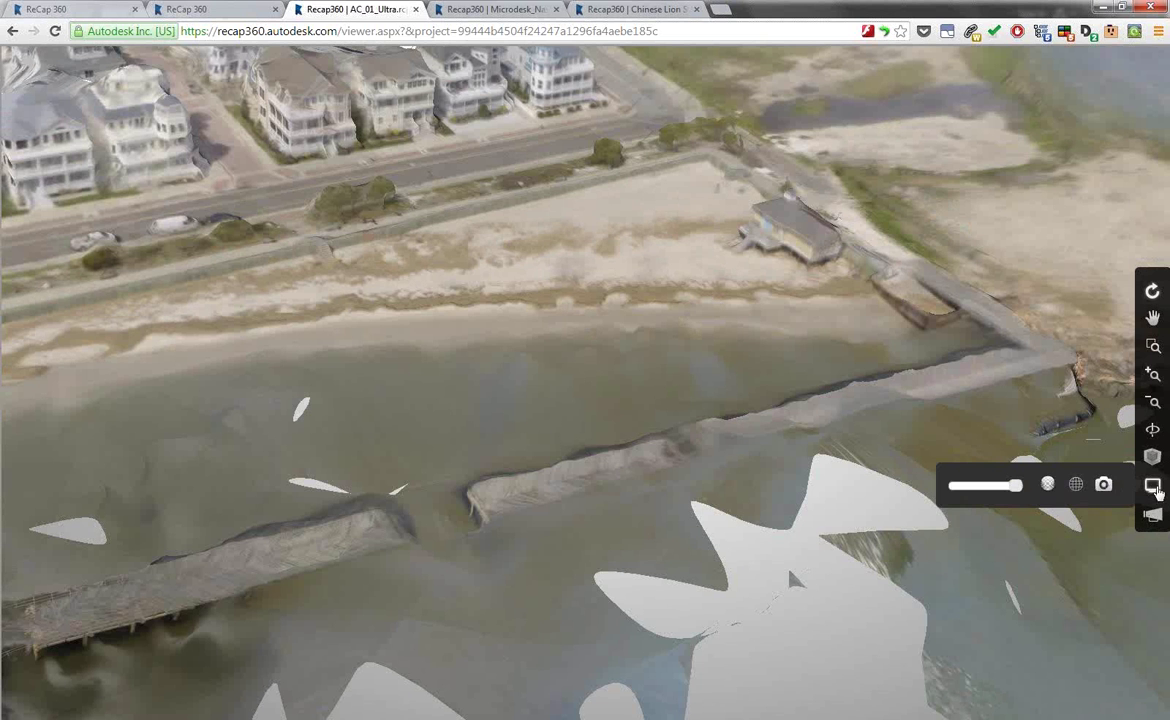
left_click(1076, 485)
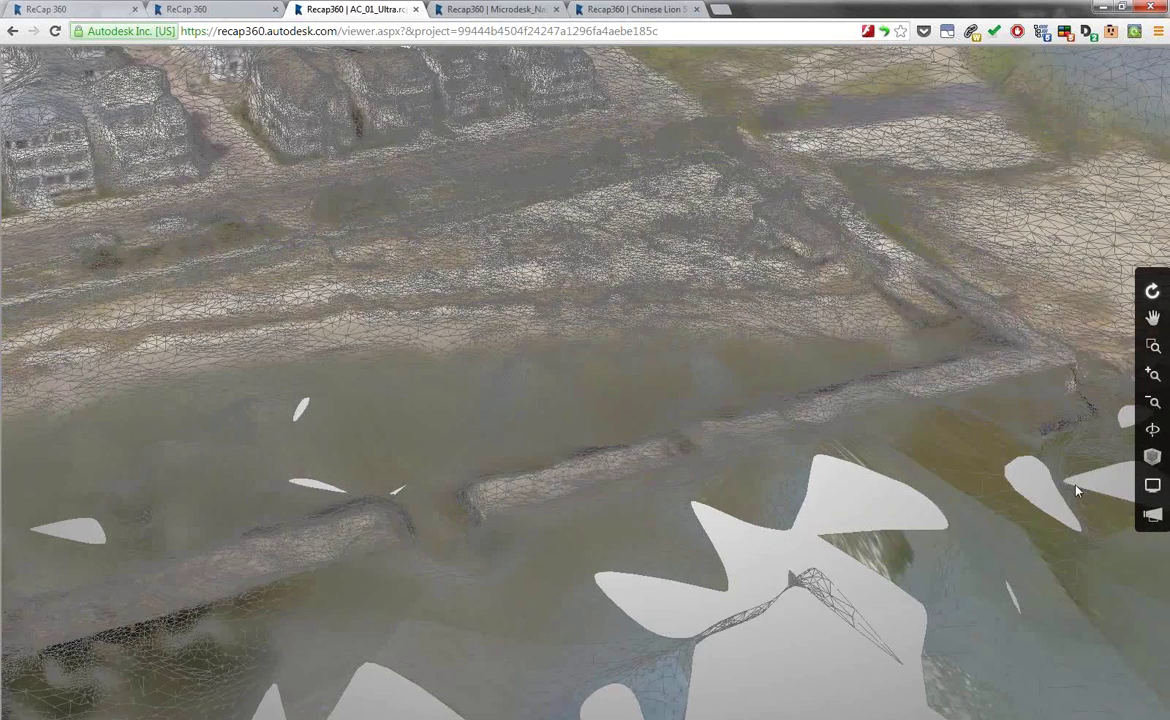
left_click_drag(1076, 490, 560, 432)
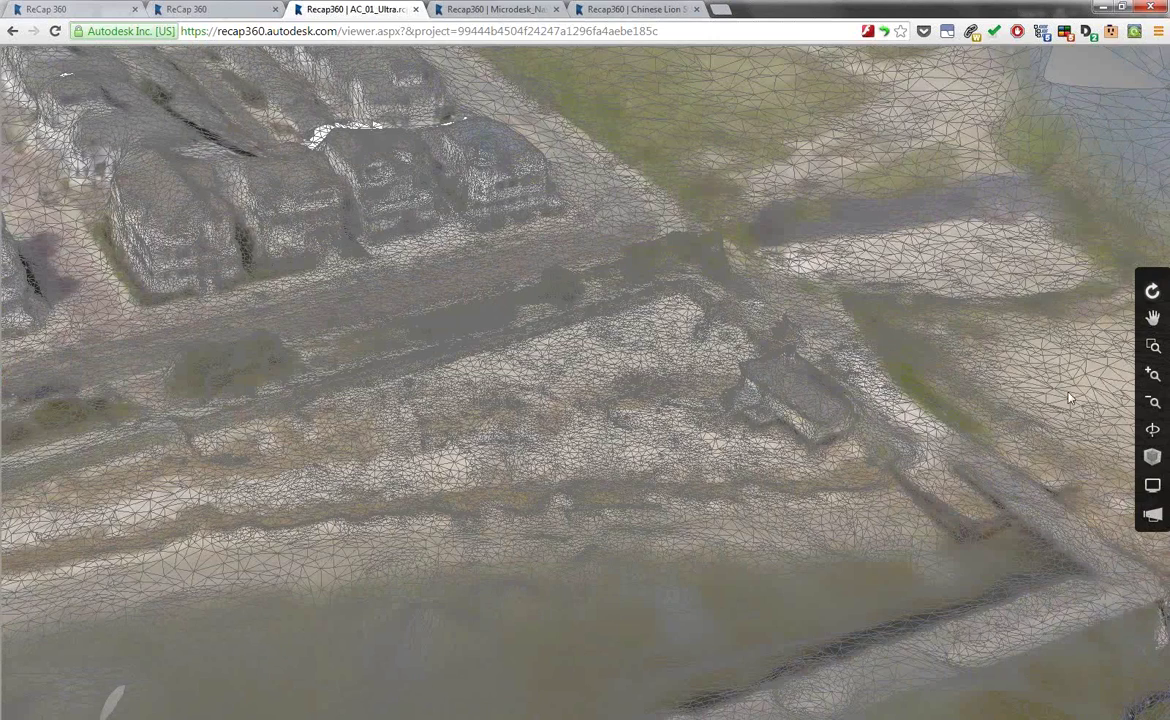
left_click(1152, 485)
left_click(1076, 485)
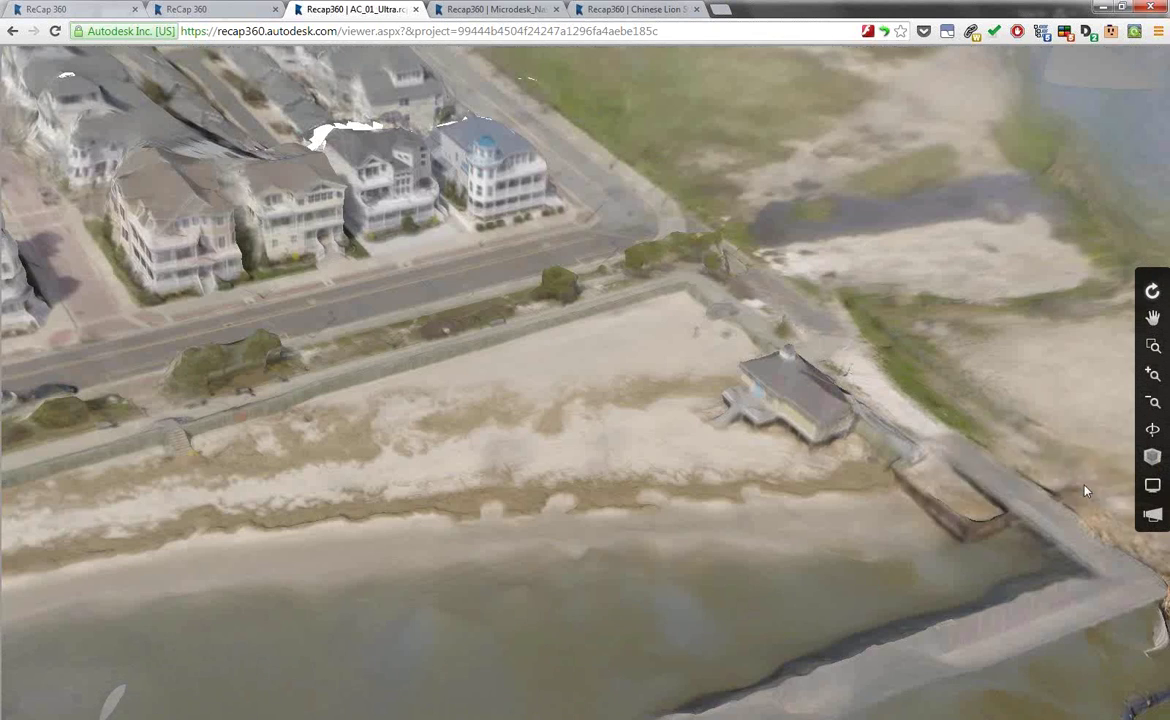
scroll(621, 384, "down", 6)
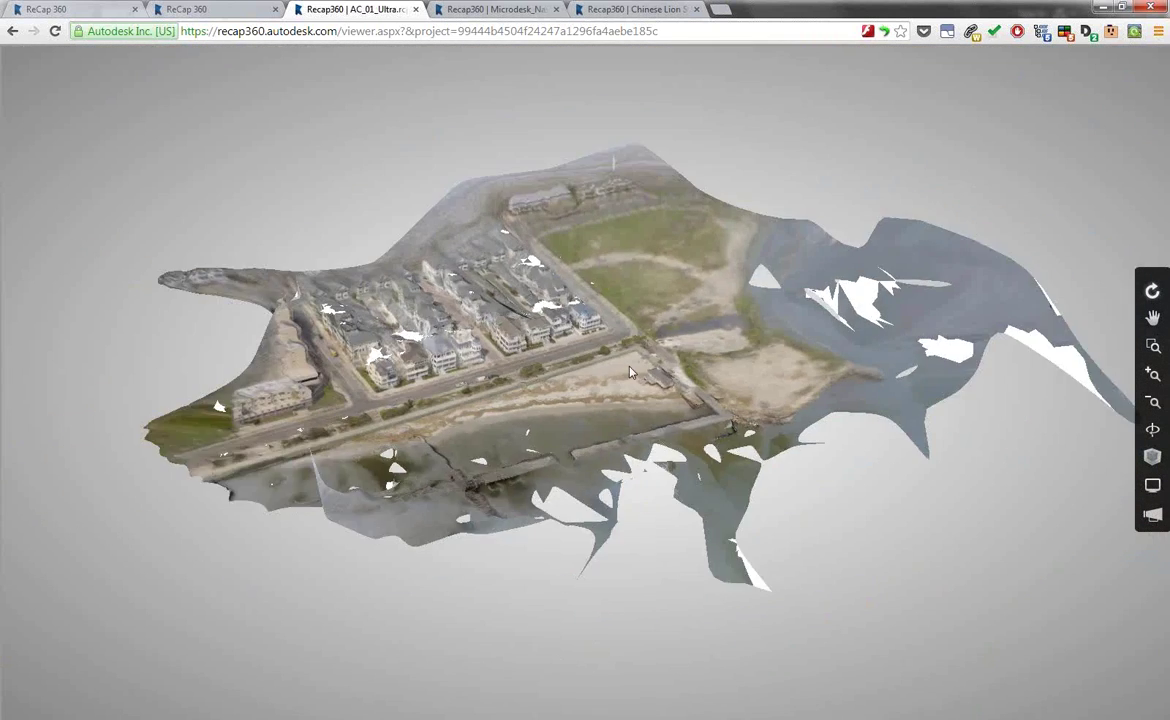
left_click_drag(630, 380, 570, 395)
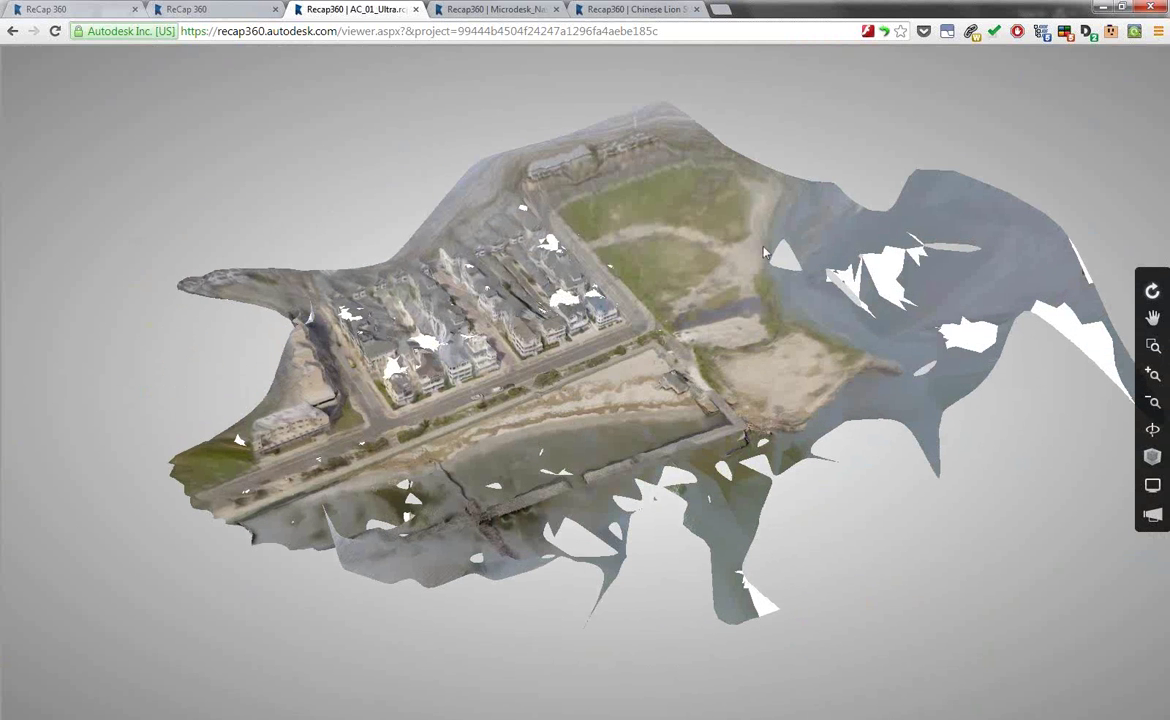
Switch to the Microdesk_Nashua model and examine the office building, its surroundings and the camera positions.
left_click(500, 12)
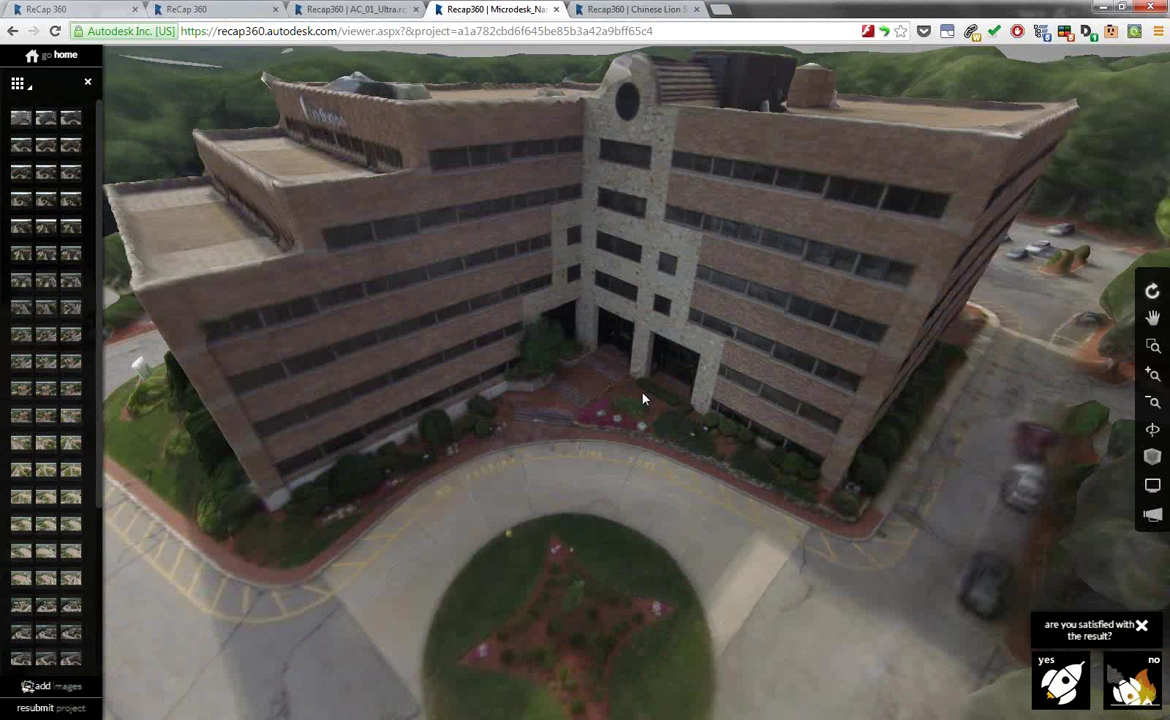
left_click_drag(644, 399, 607, 383)
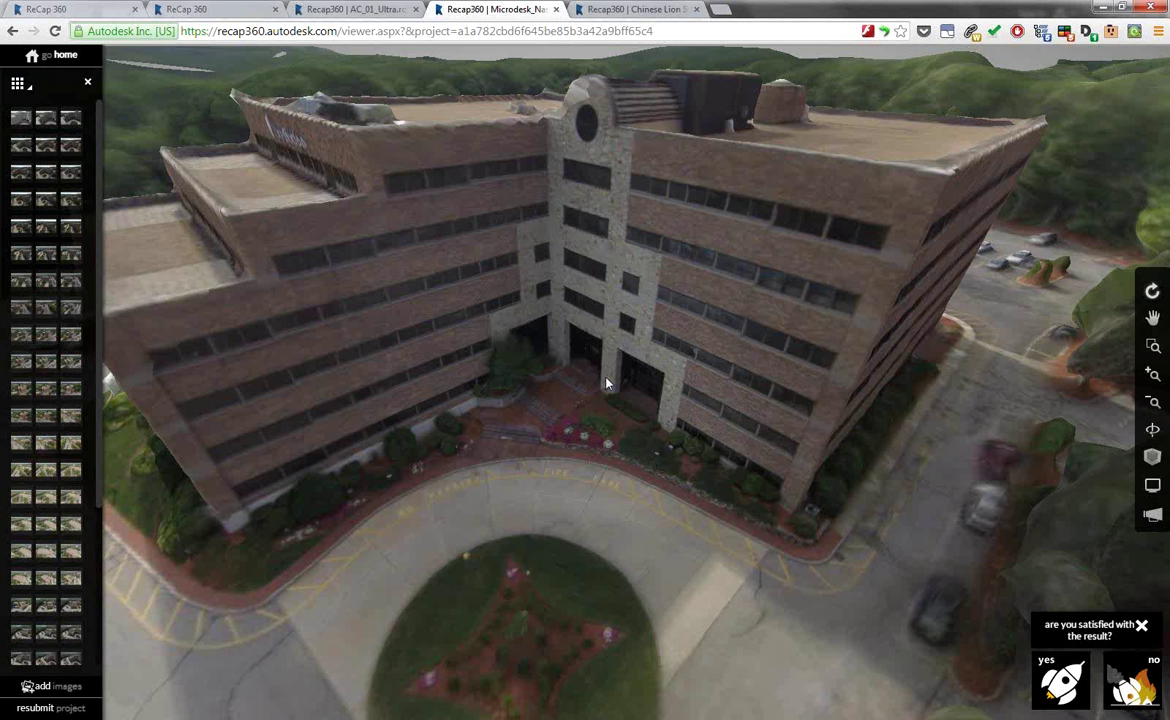
scroll(665, 330, "down", 5)
left_click_drag(665, 330, 700, 440)
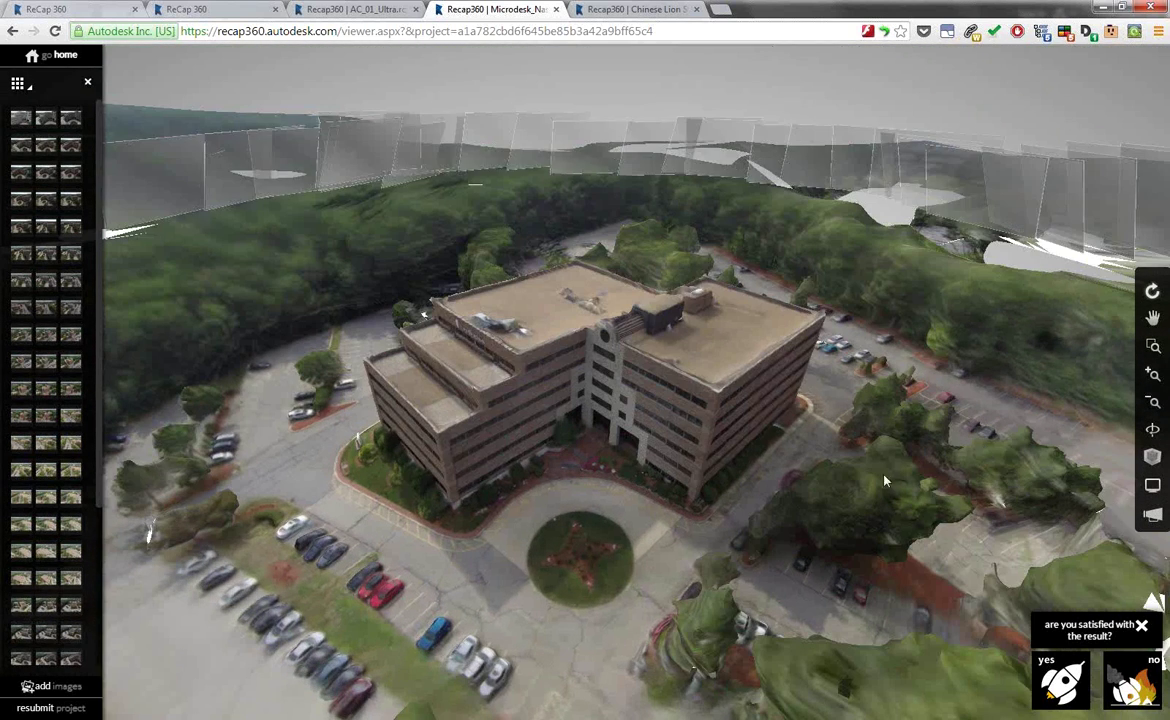
left_click_drag(838, 460, 795, 461)
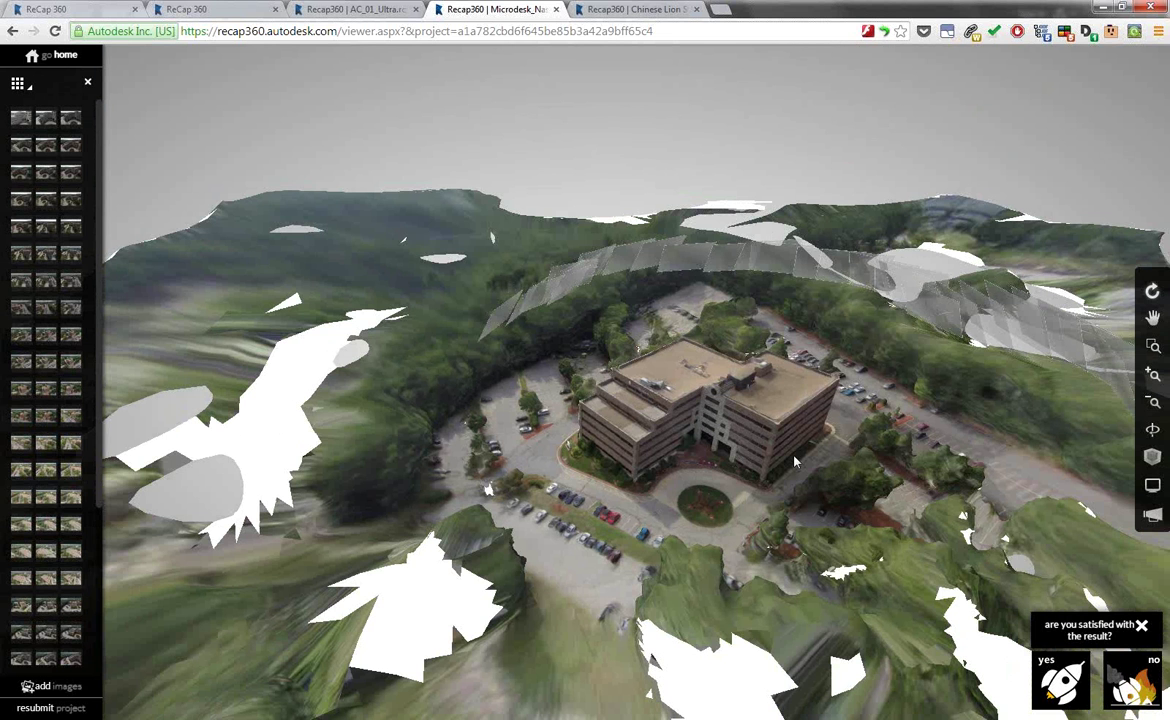
scroll(755, 458, "up", 5)
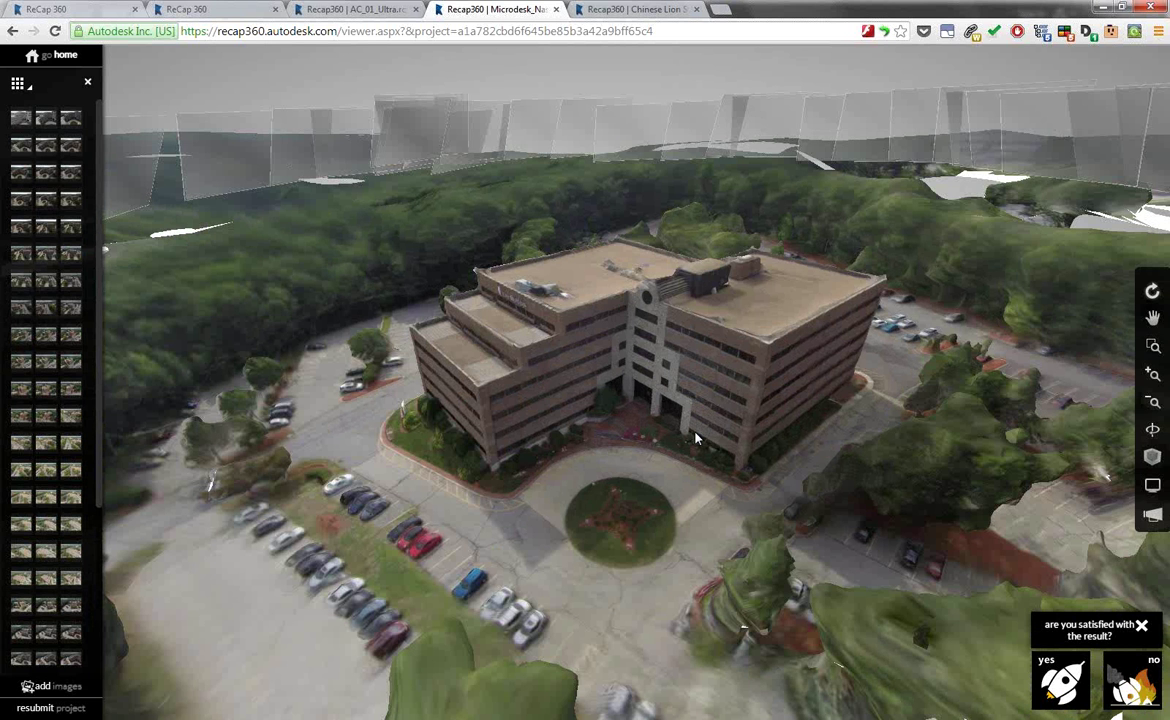
scroll(649, 447, "up", 3)
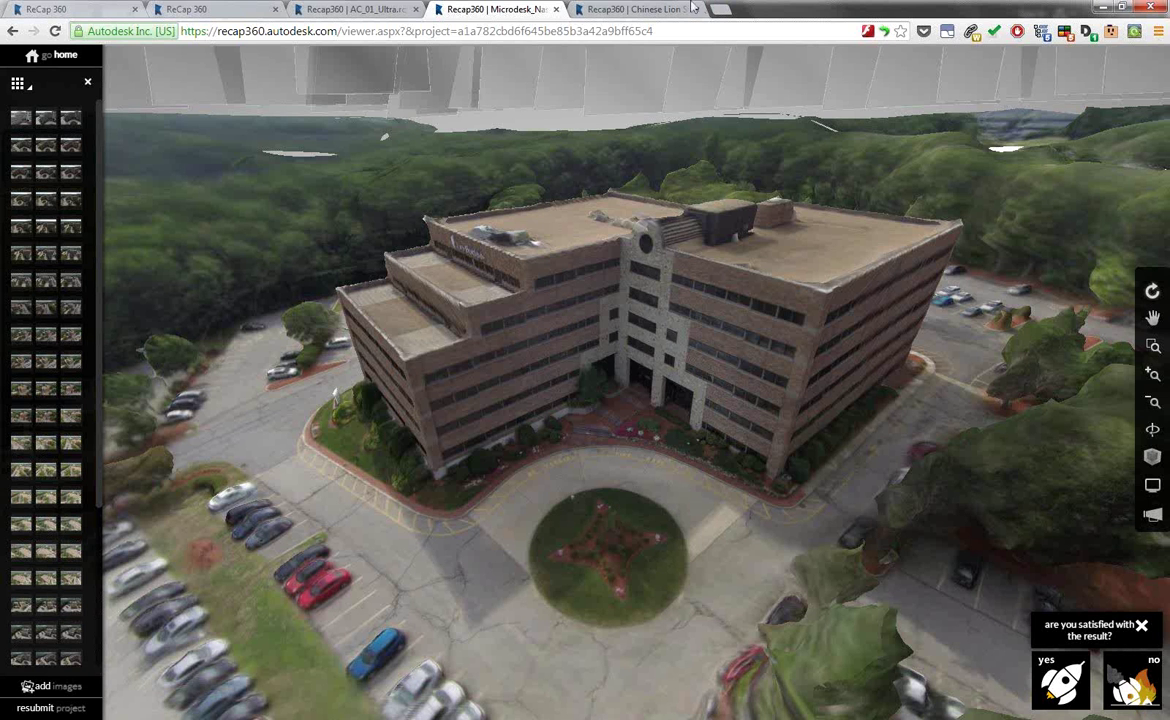
Switch to the Chinese Lion statue model and examine the statue from the front and the side.
left_click(666, 11)
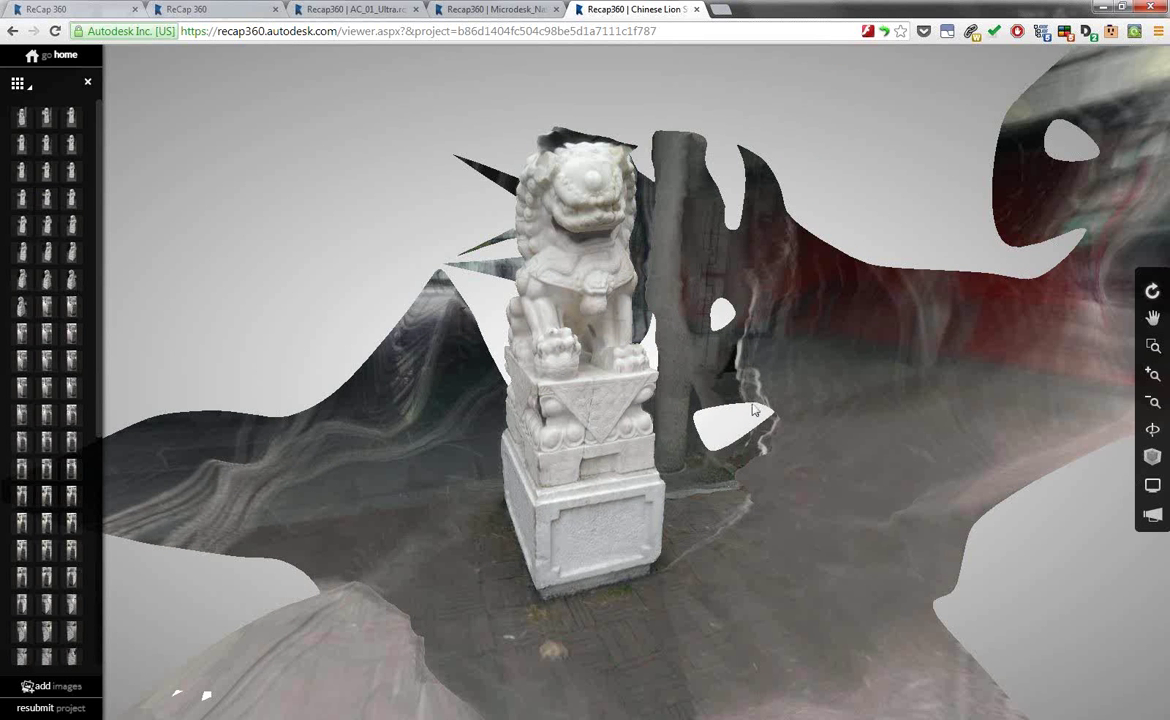
mouse_move(660, 410)
left_mouse_down()
mouse_move(665, 560)
mouse_move(676, 405)
left_mouse_up()
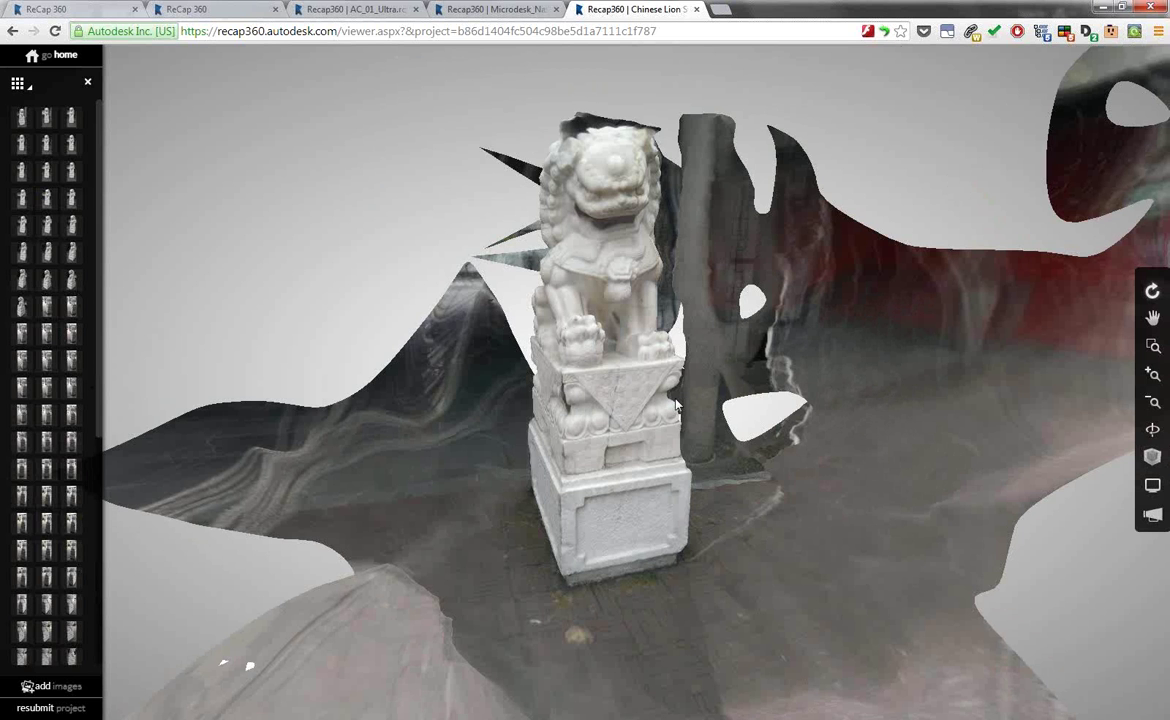
left_click_drag(677, 405, 828, 443)
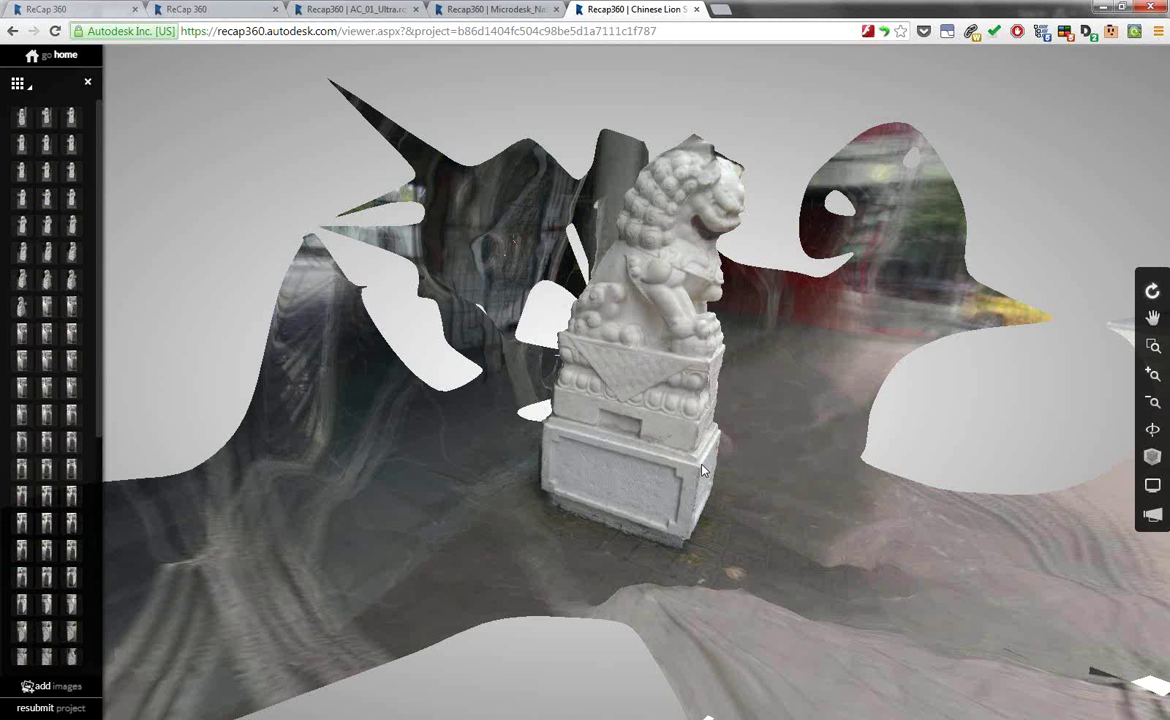
Open the AIA_2014 trade show project from the project gallery and examine the Microdesk booth and surrounding hall.
left_click(240, 17)
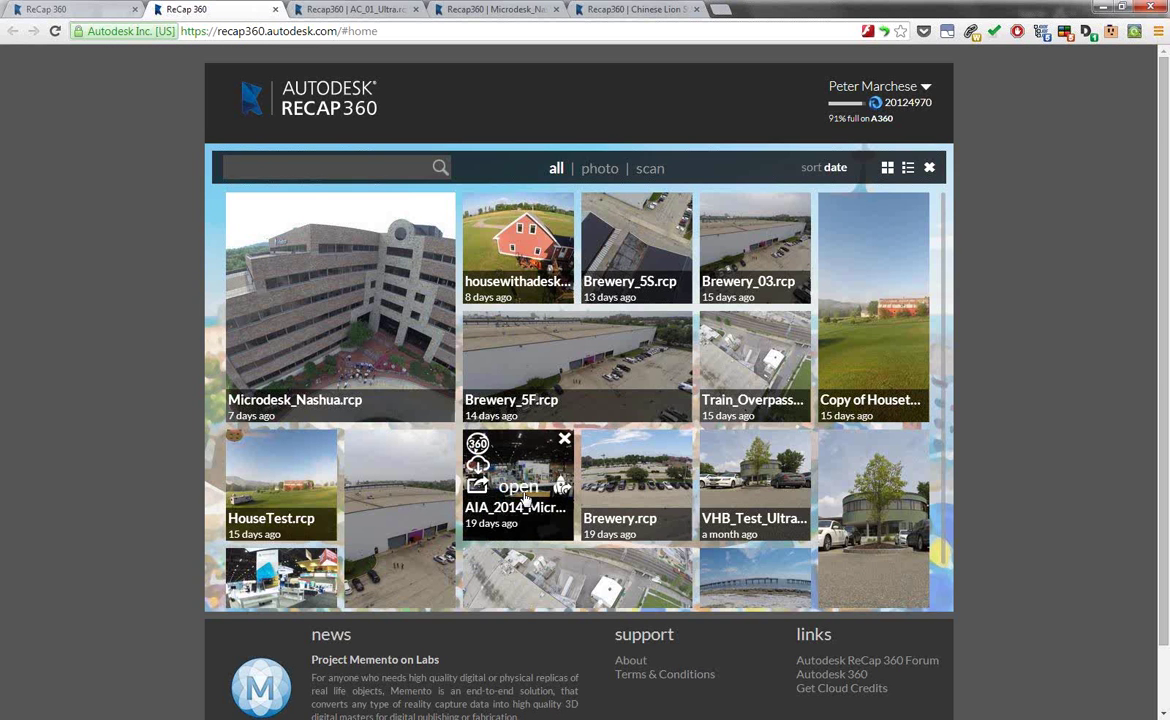
left_click(520, 488)
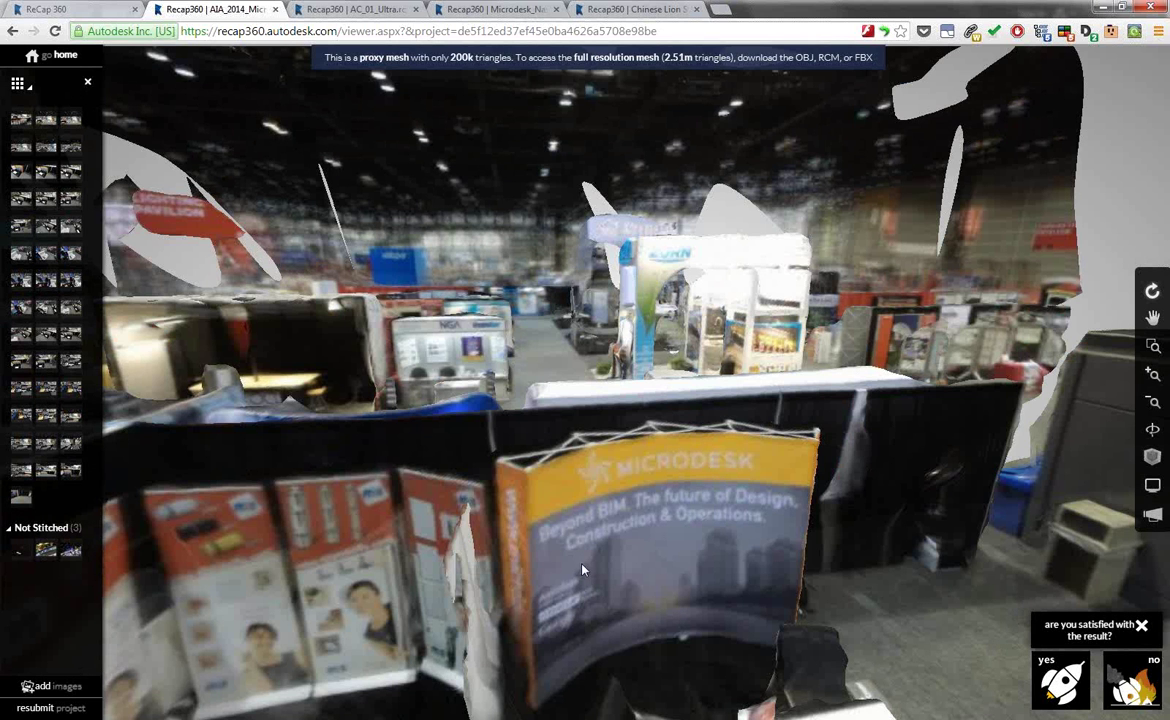
left_click_drag(591, 534, 533, 422)
right_click_drag(533, 422, 144, 300)
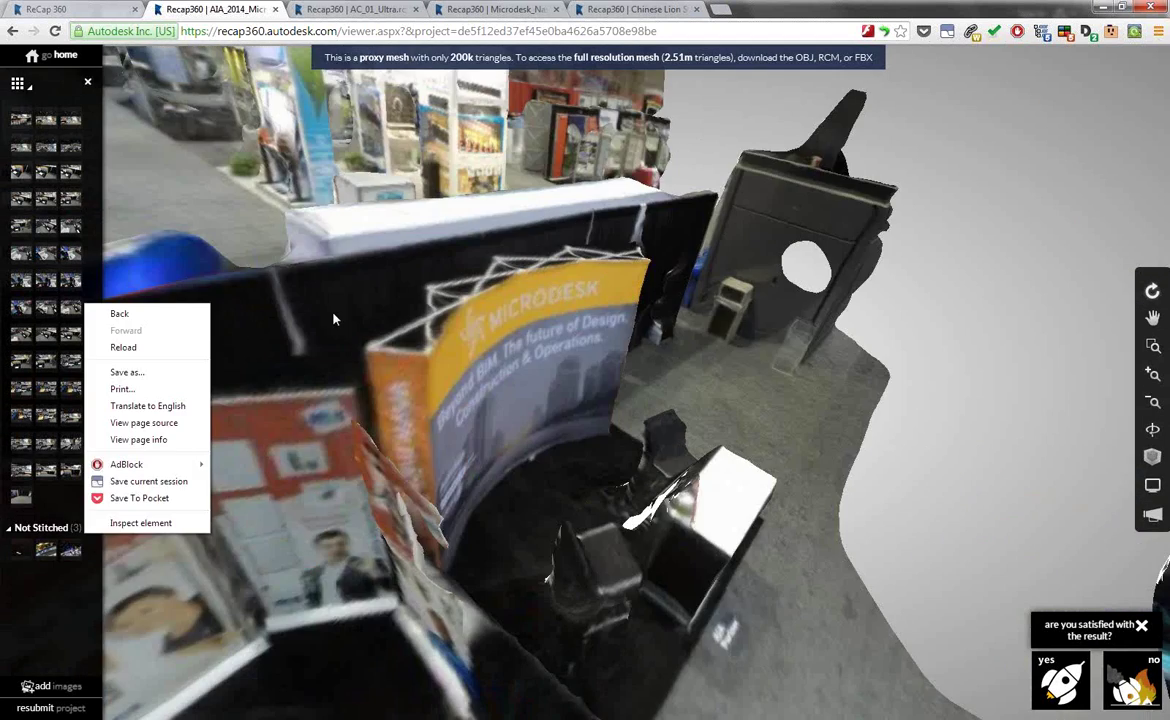
left_click(324, 312)
left_click_drag(324, 312, 302, 155)
scroll(531, 527, "up", 3)
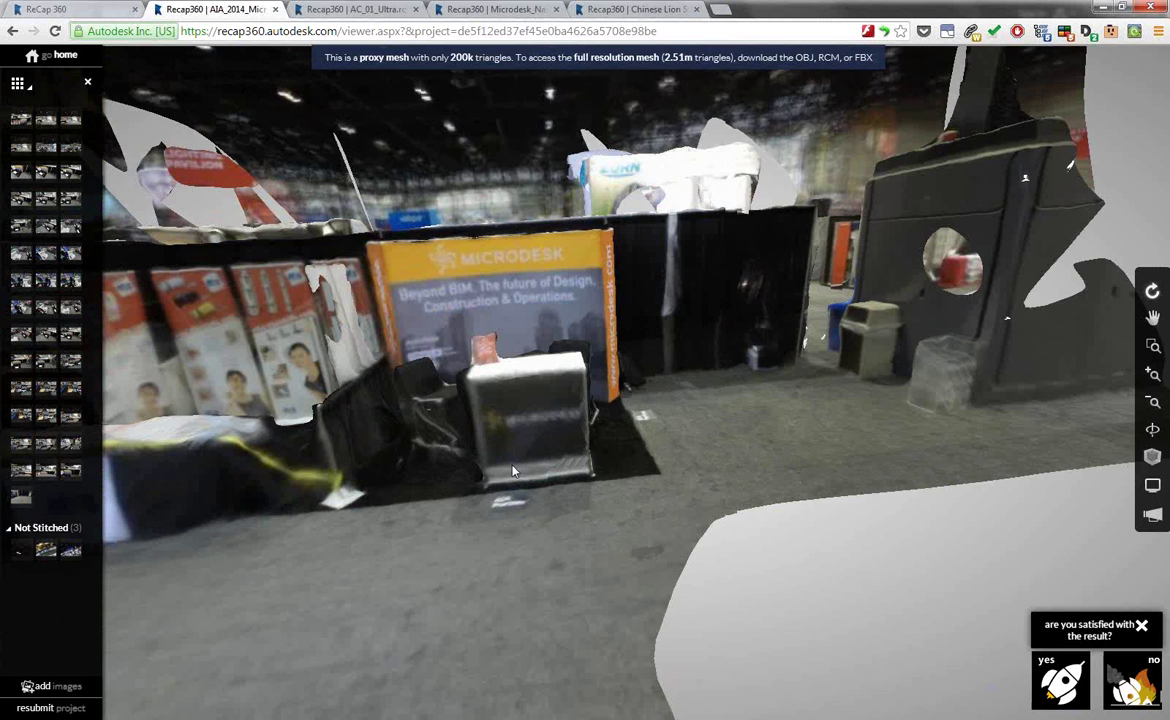
scroll(512, 471, "down", 5)
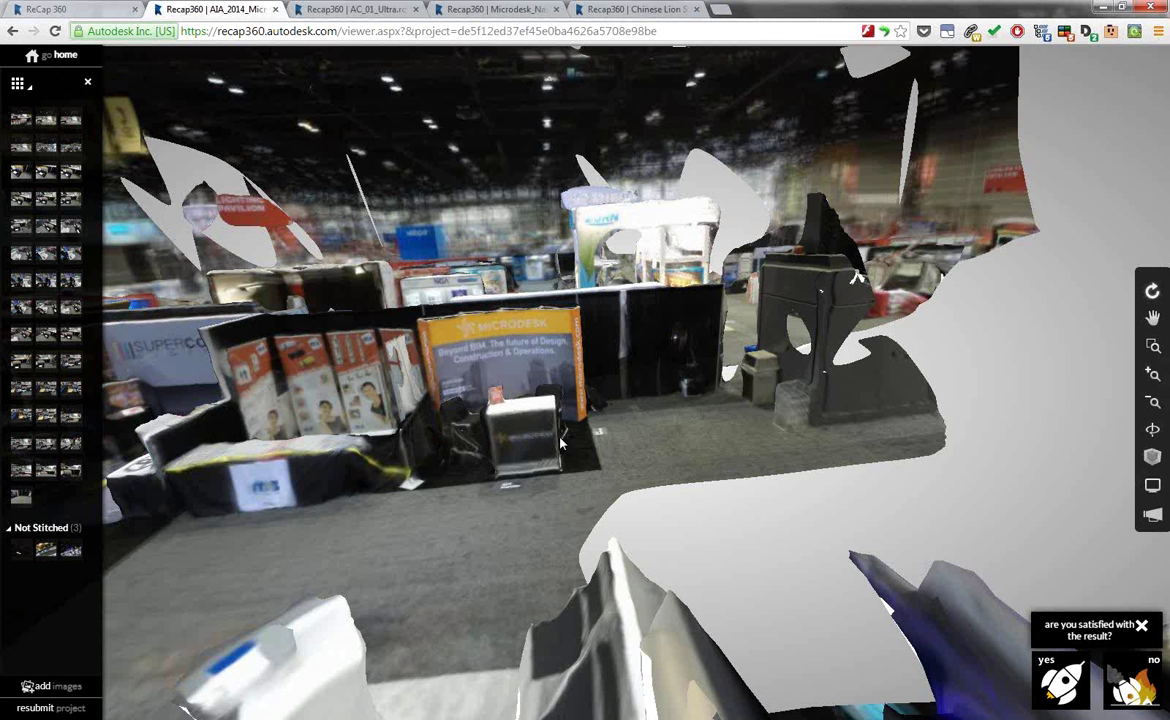
left_click_drag(561, 443, 436, 405)
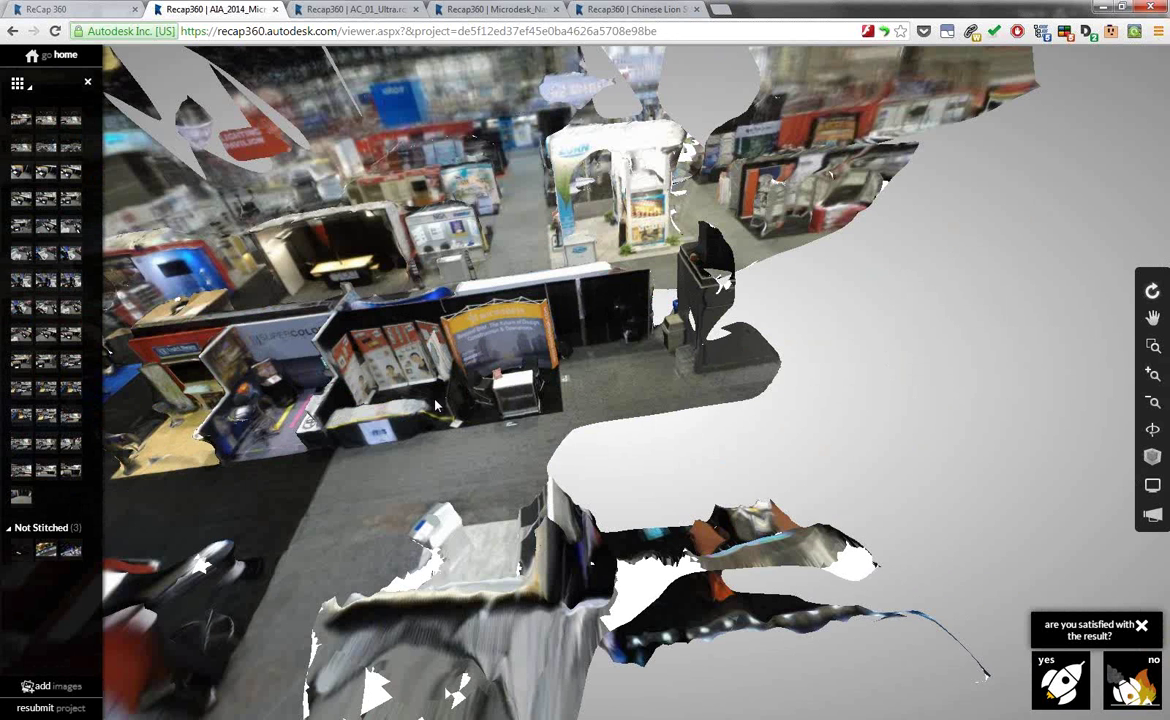
left_click_drag(436, 405, 521, 391)
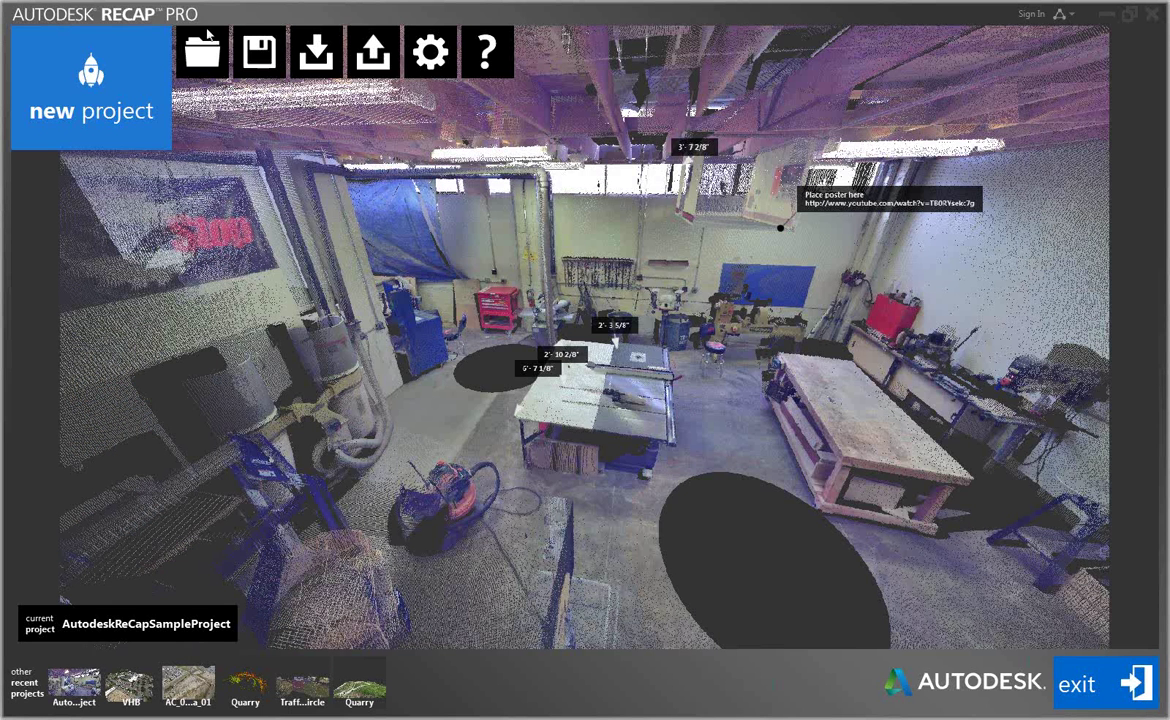
Open the Brewery.rcp project from the Brewery folder under RealityCapture.
left_click(202, 52)
left_click(579, 382)
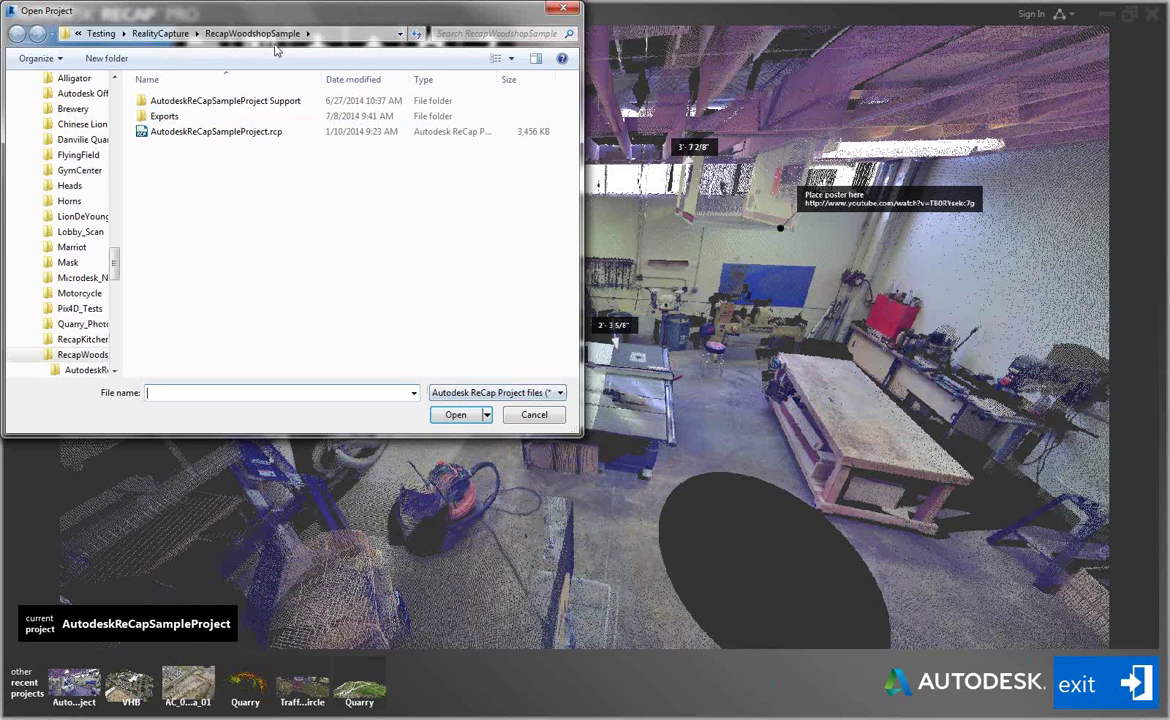
left_click(160, 33)
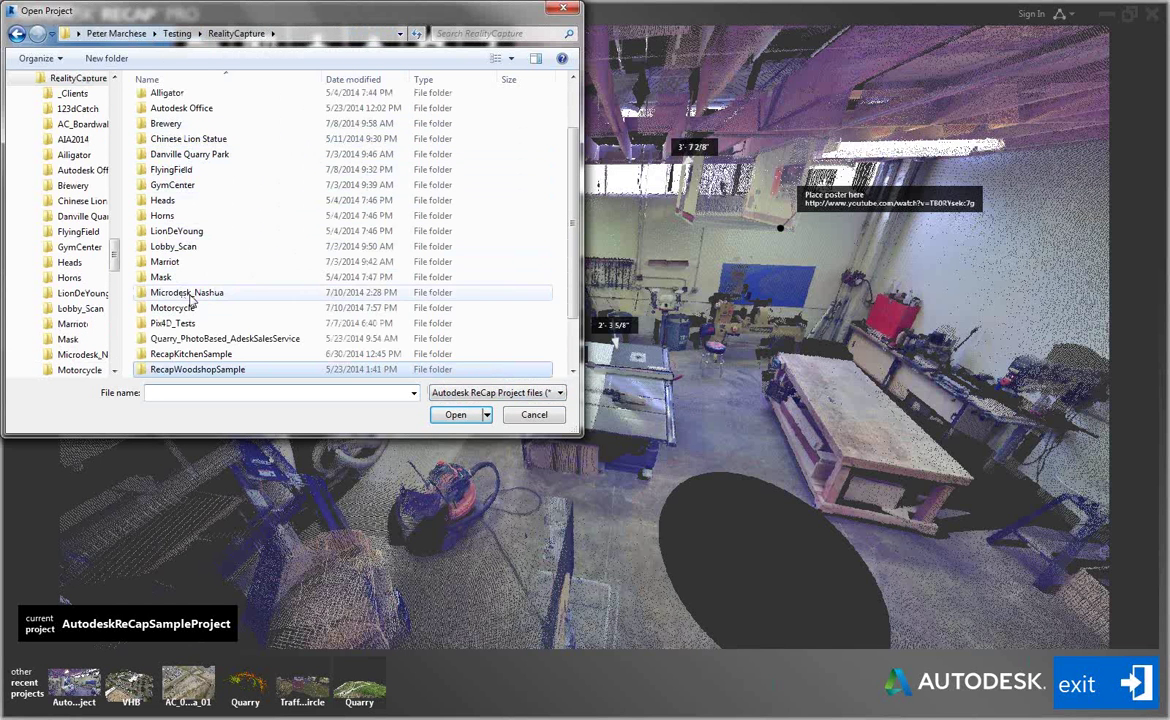
left_click(186, 292)
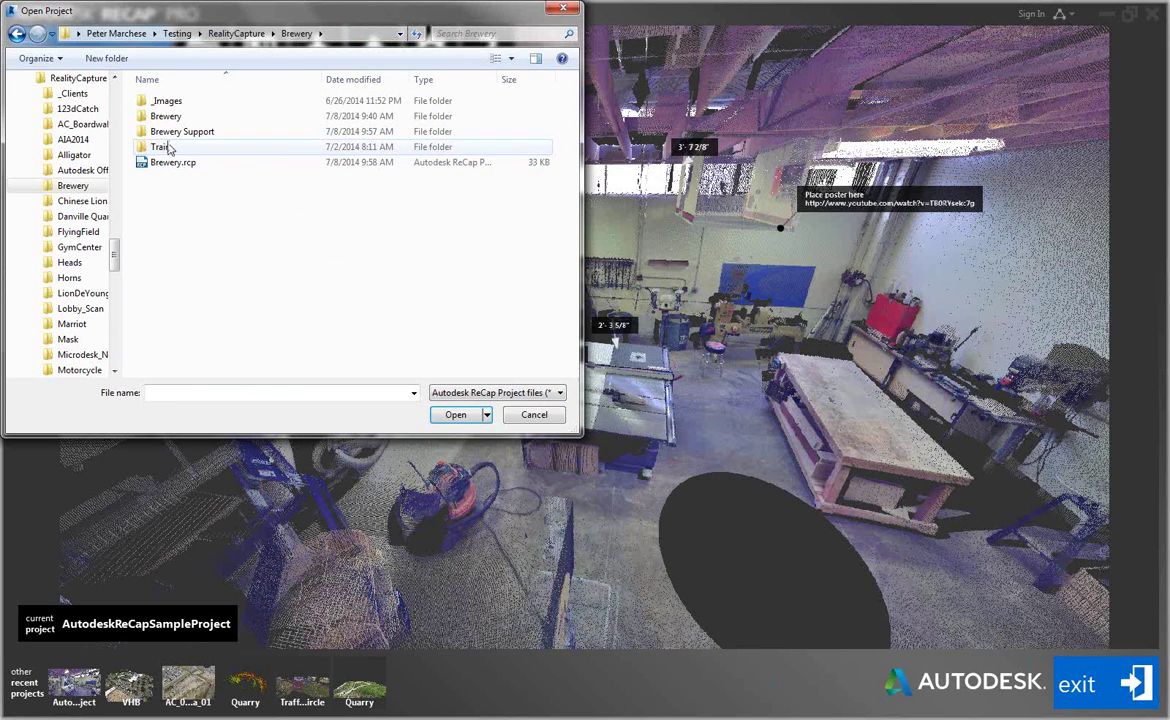
double_click(162, 162)
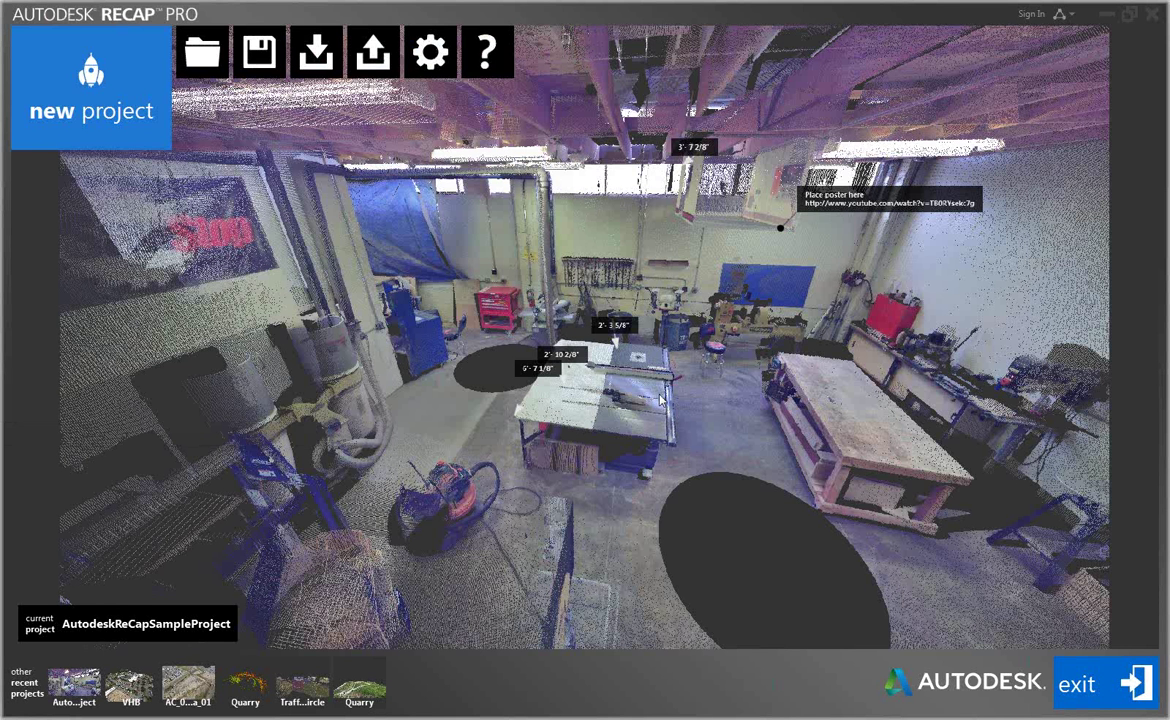
left_click(660, 400)
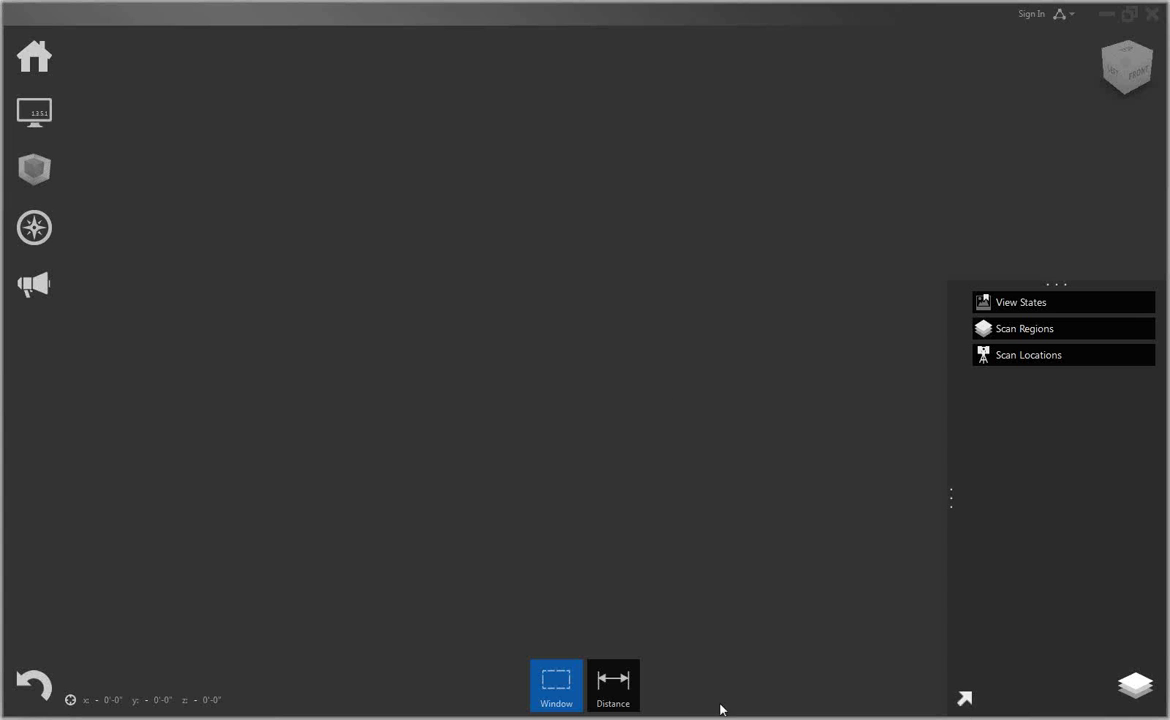
Hide the scan project navigator and switch to the mesh editor showing the textured building complex.
left_click(1157, 63)
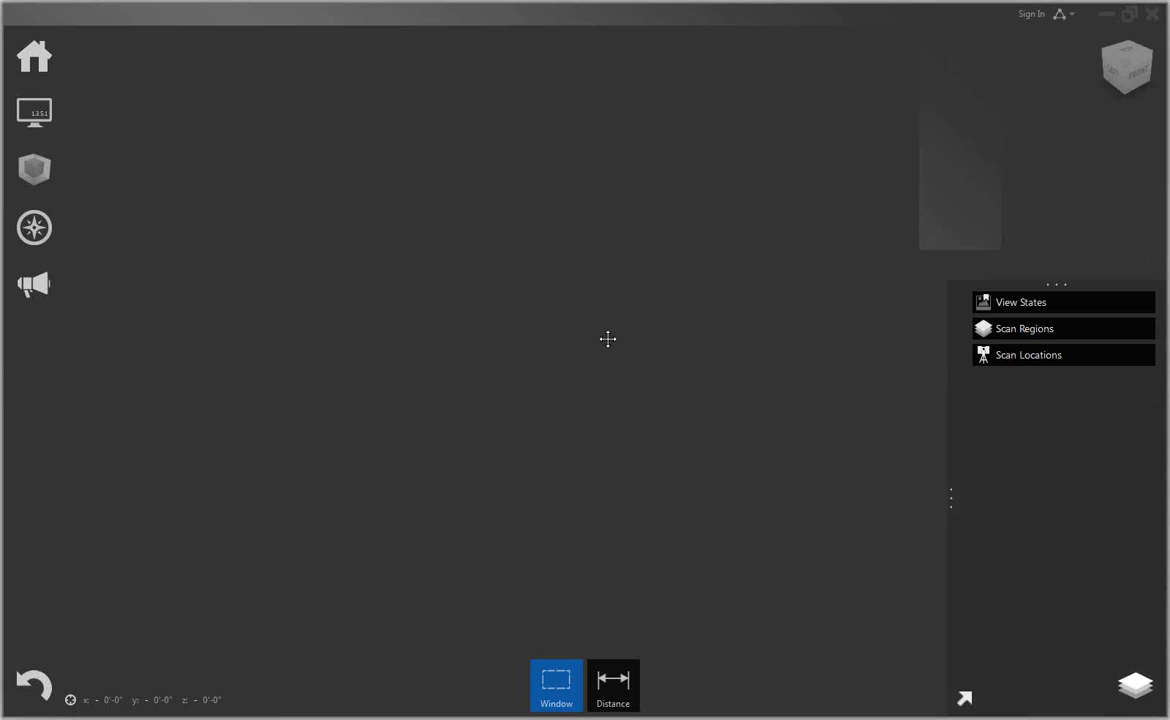
left_click(1135, 686)
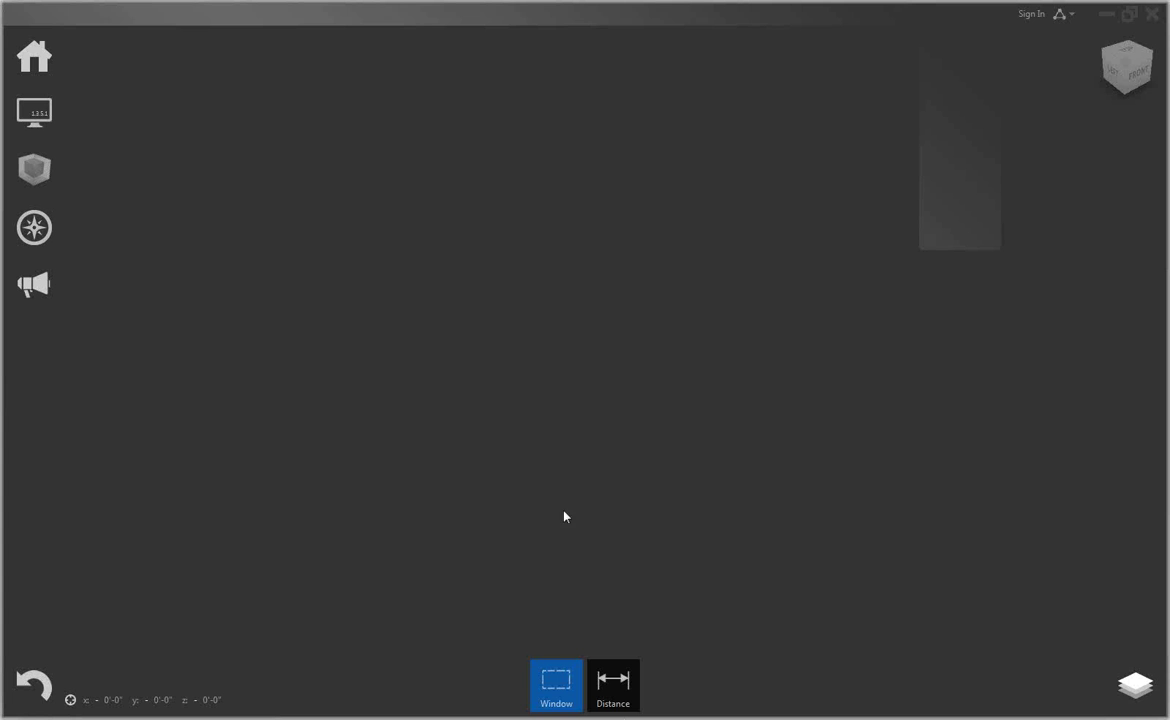
left_click(613, 684)
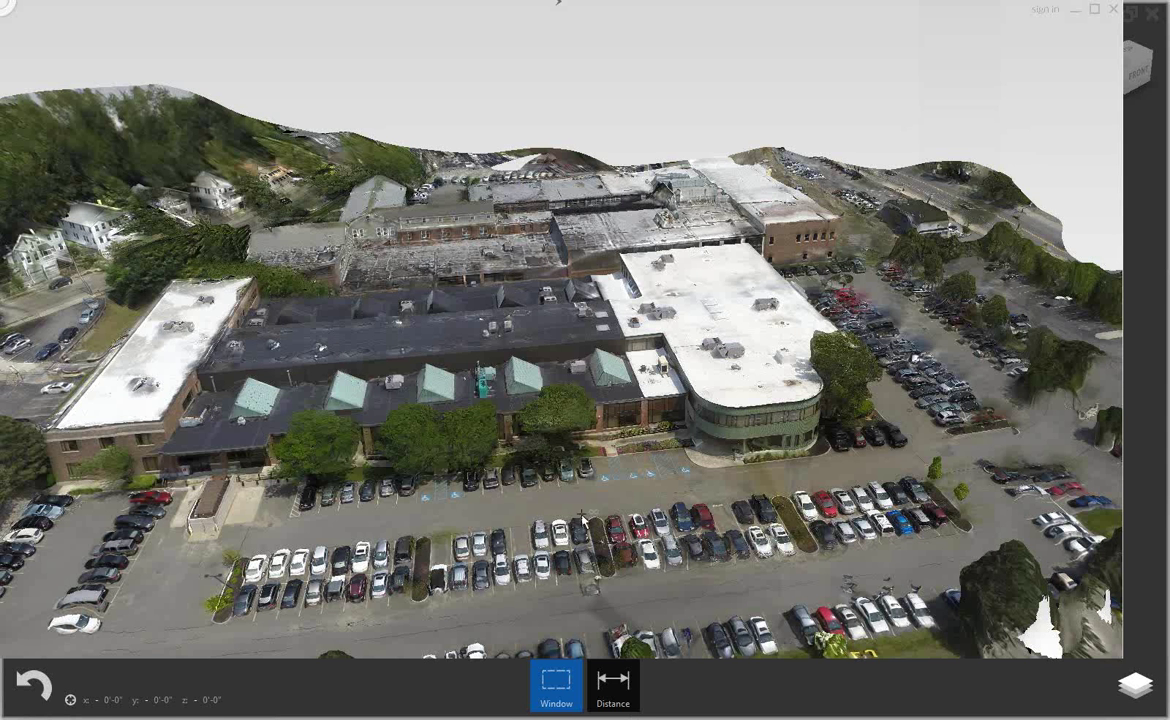
Examine the textured mesh of the building complex, from the whole site down to the curved entrance, accessible parking spaces and parked cars.
middle_click_drag(623, 301, 626, 306)
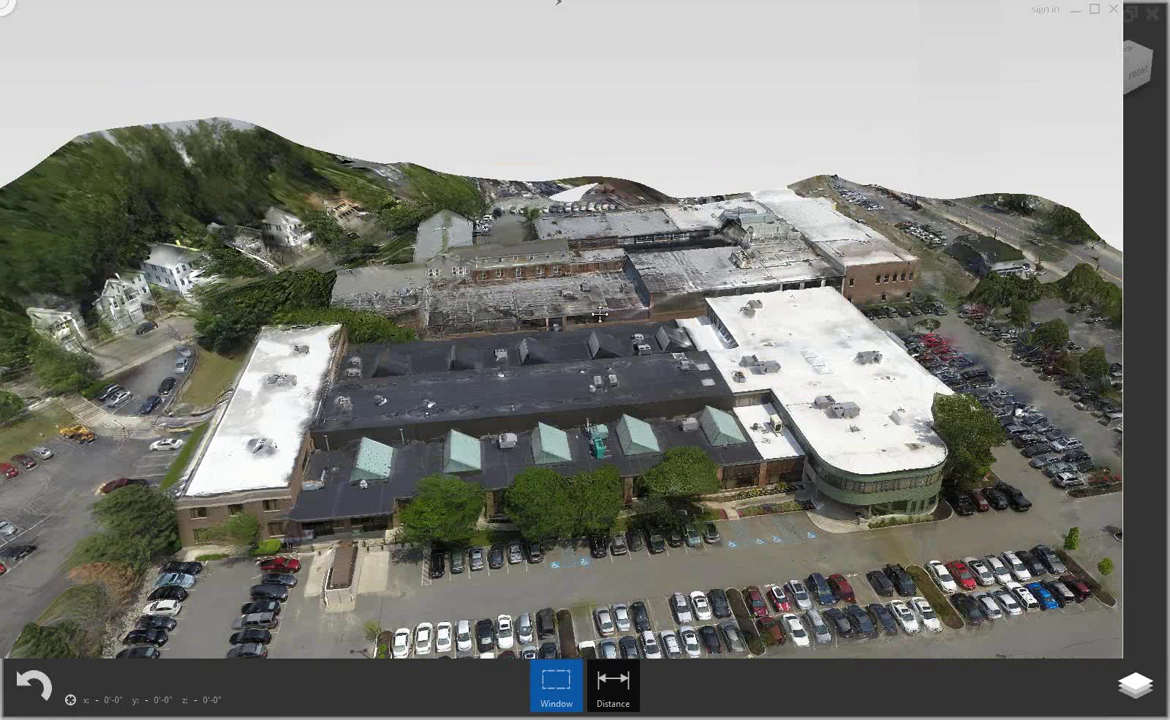
middle_click_drag(599, 314, 615, 279)
left_click_drag(614, 280, 577, 418)
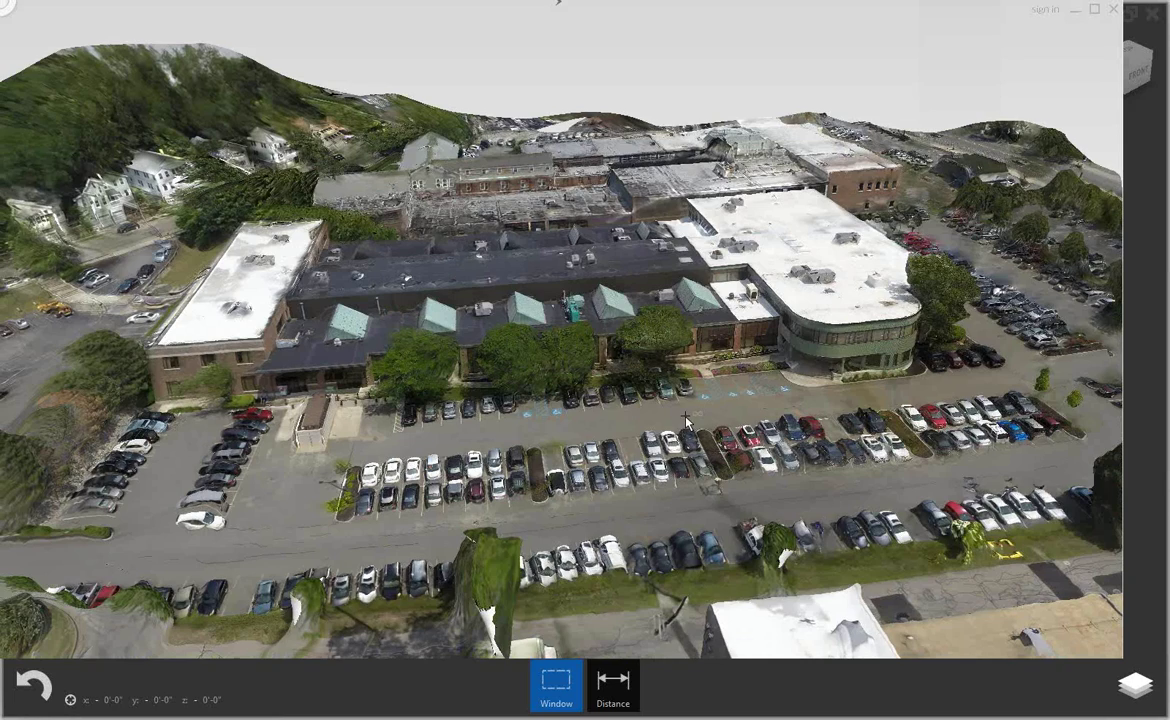
left_click_drag(626, 380, 663, 342)
scroll(663, 342, "up", 5)
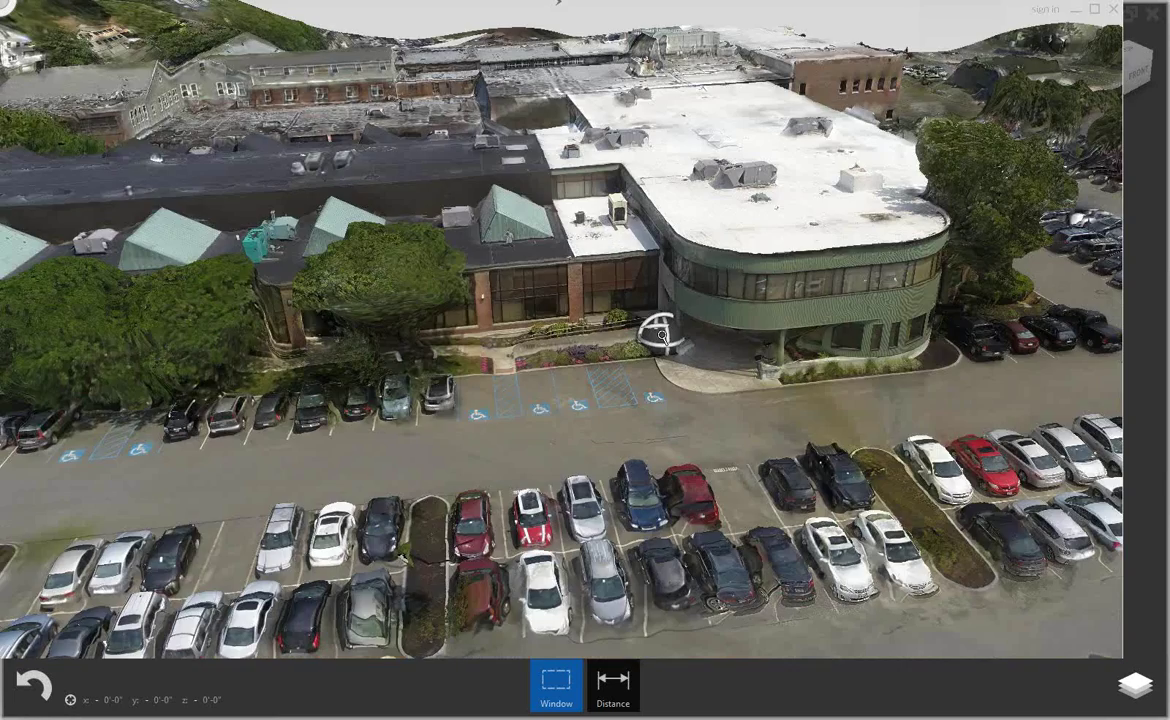
scroll(662, 333, "up", 5)
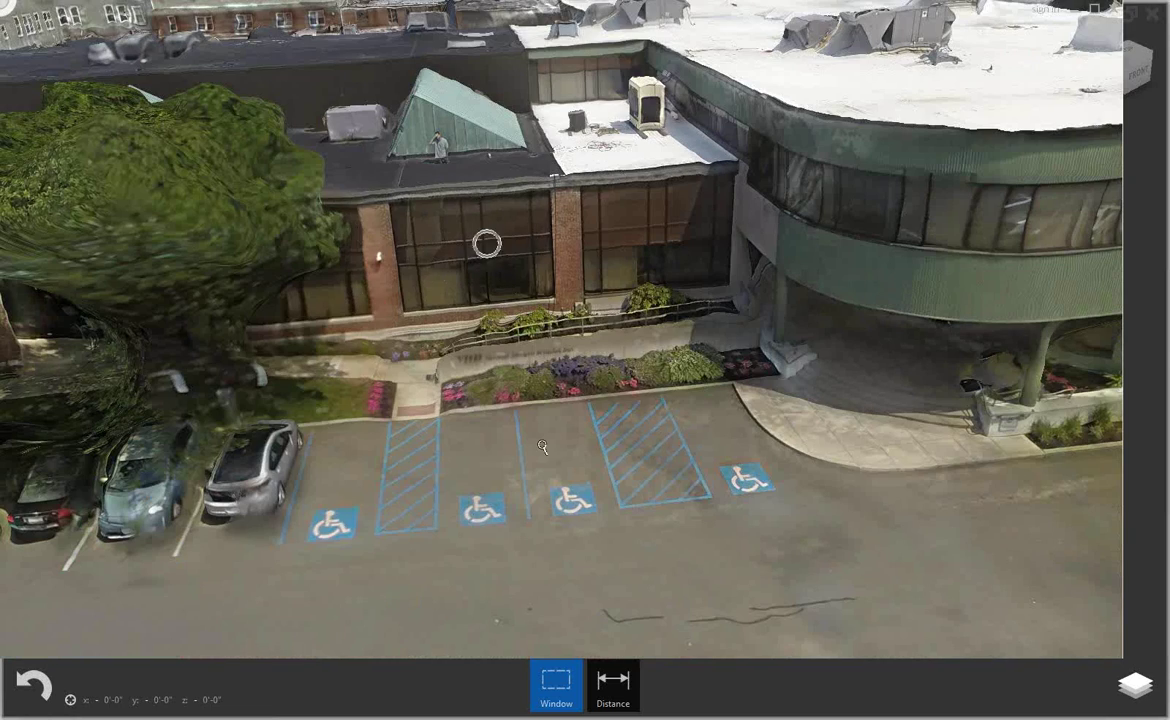
scroll(460, 248, "down", 3)
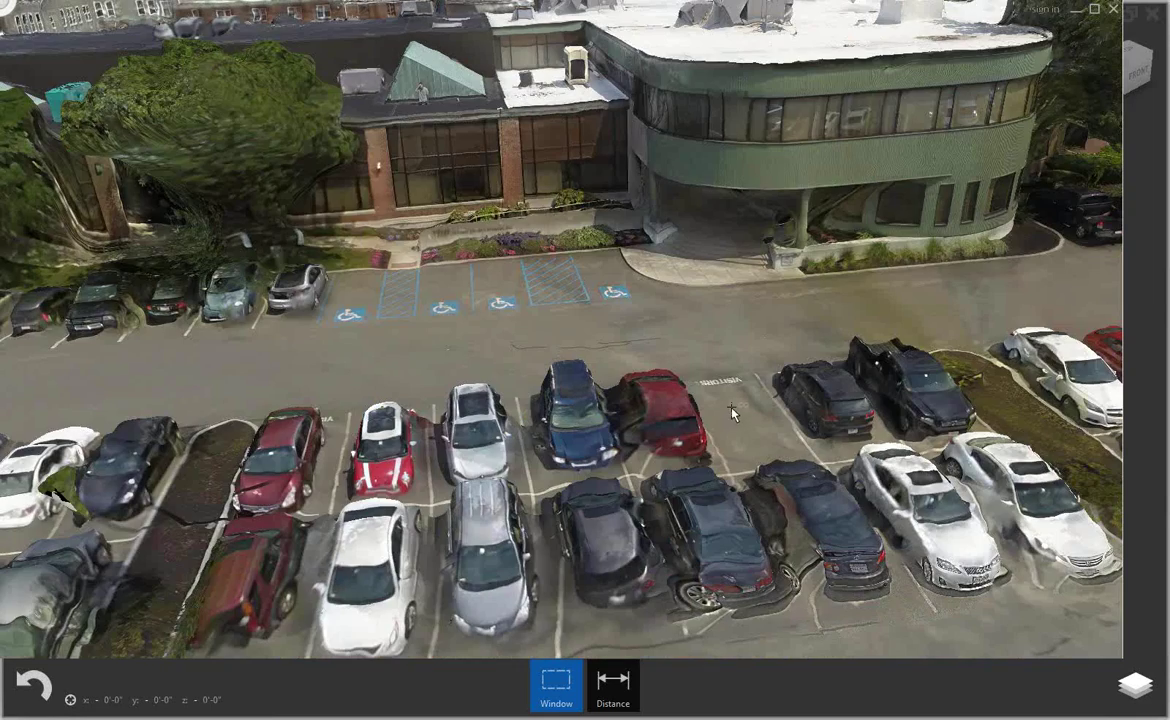
scroll(648, 311, "down", 3)
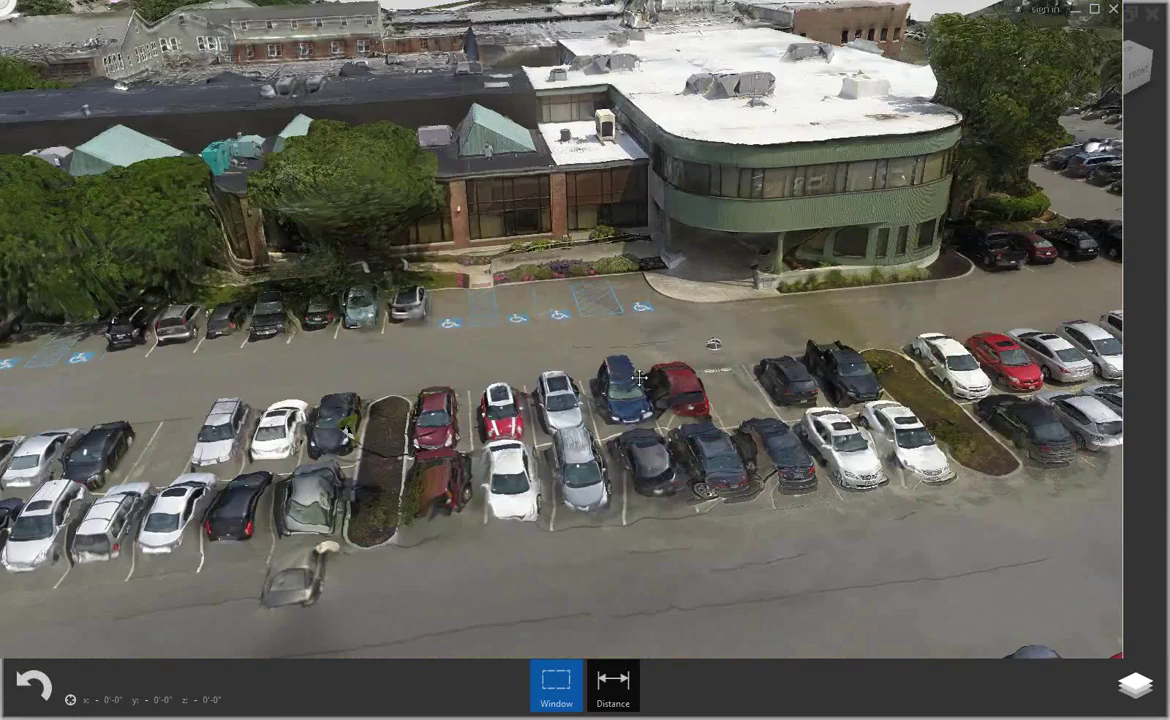
scroll(638, 377, "up", 5)
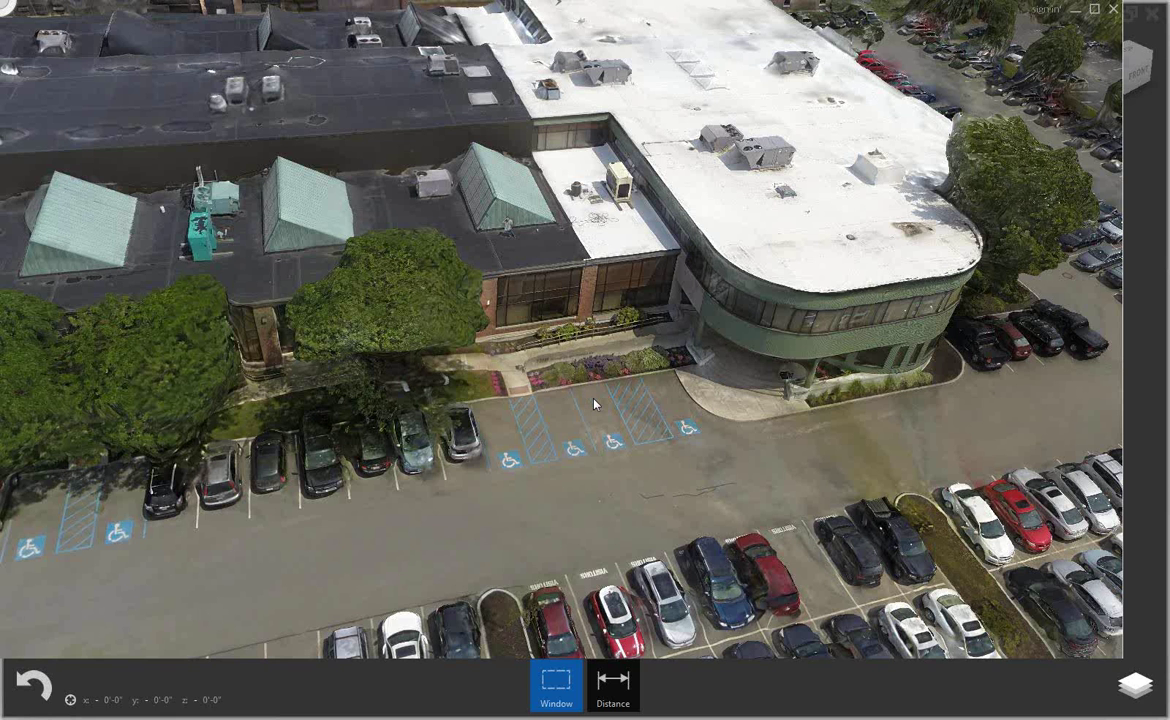
Show the mesh textured with wireframe, examine the triangles around the curved entrance, and return to the plain textured display.
right_click(595, 404)
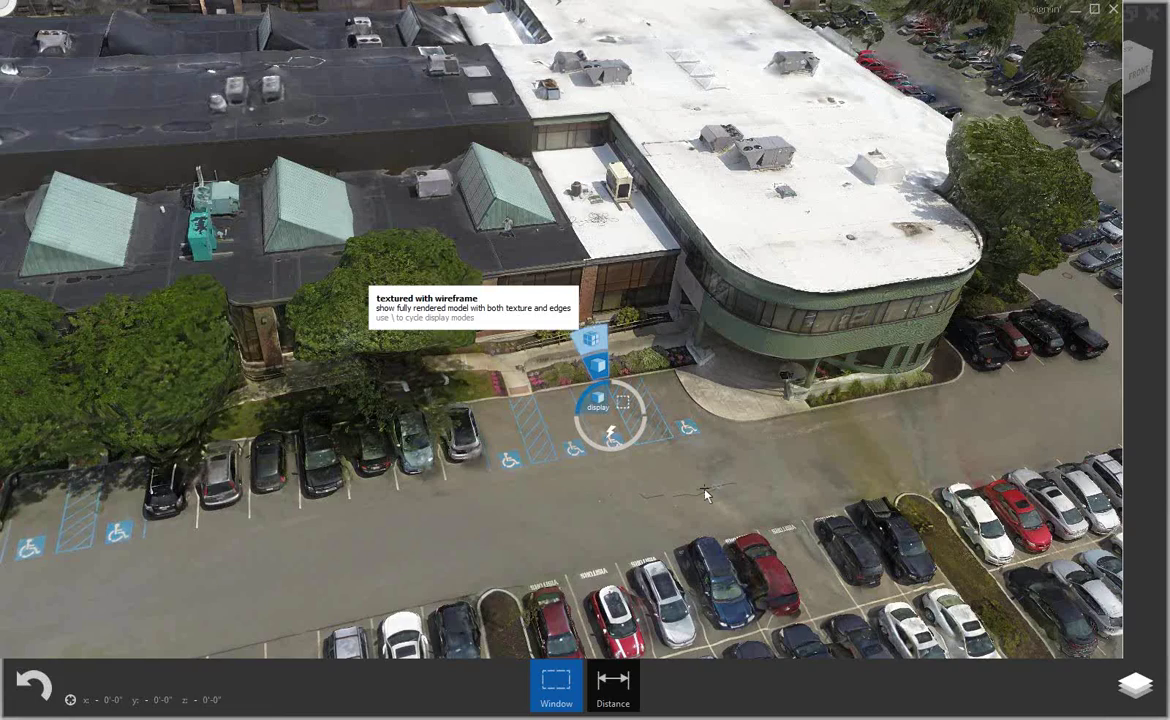
left_click(652, 427)
scroll(652, 427, "up", 5)
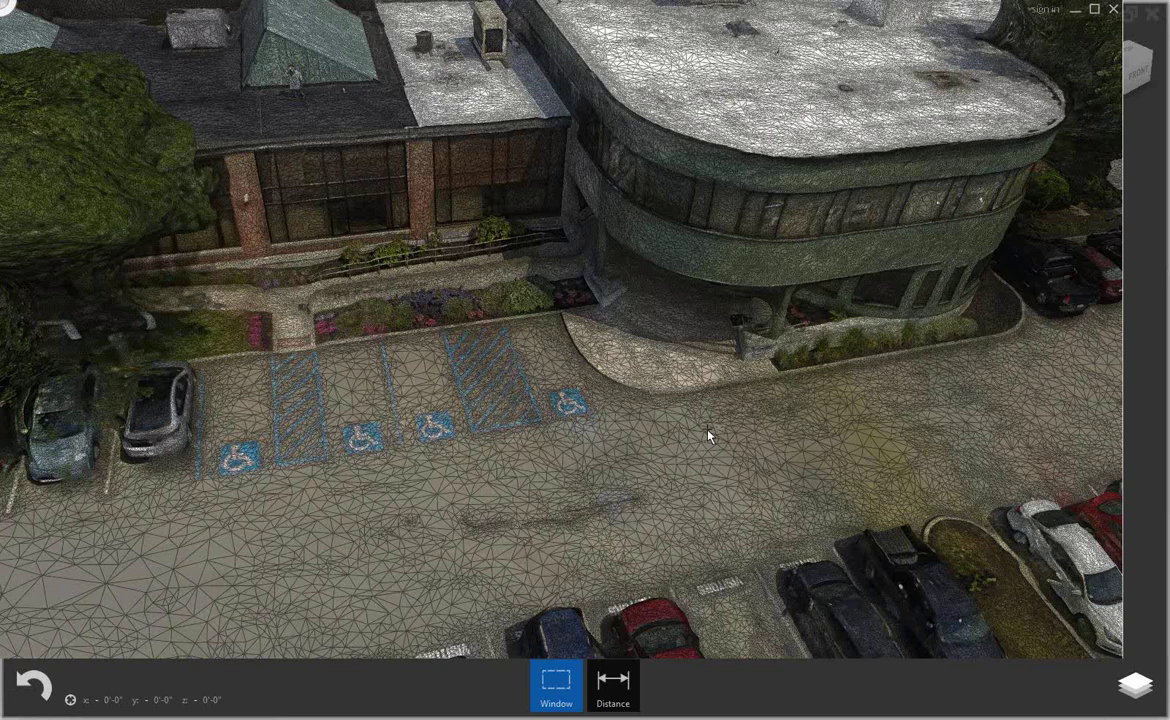
scroll(708, 435, "down", 6)
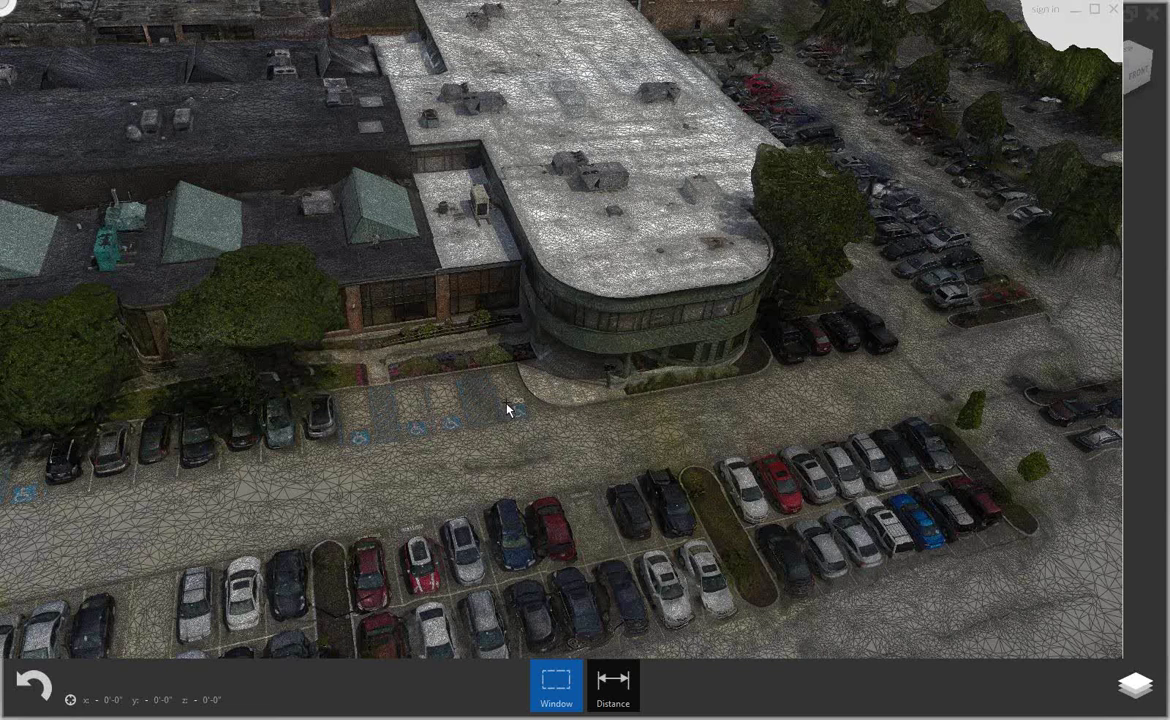
right_click(474, 416)
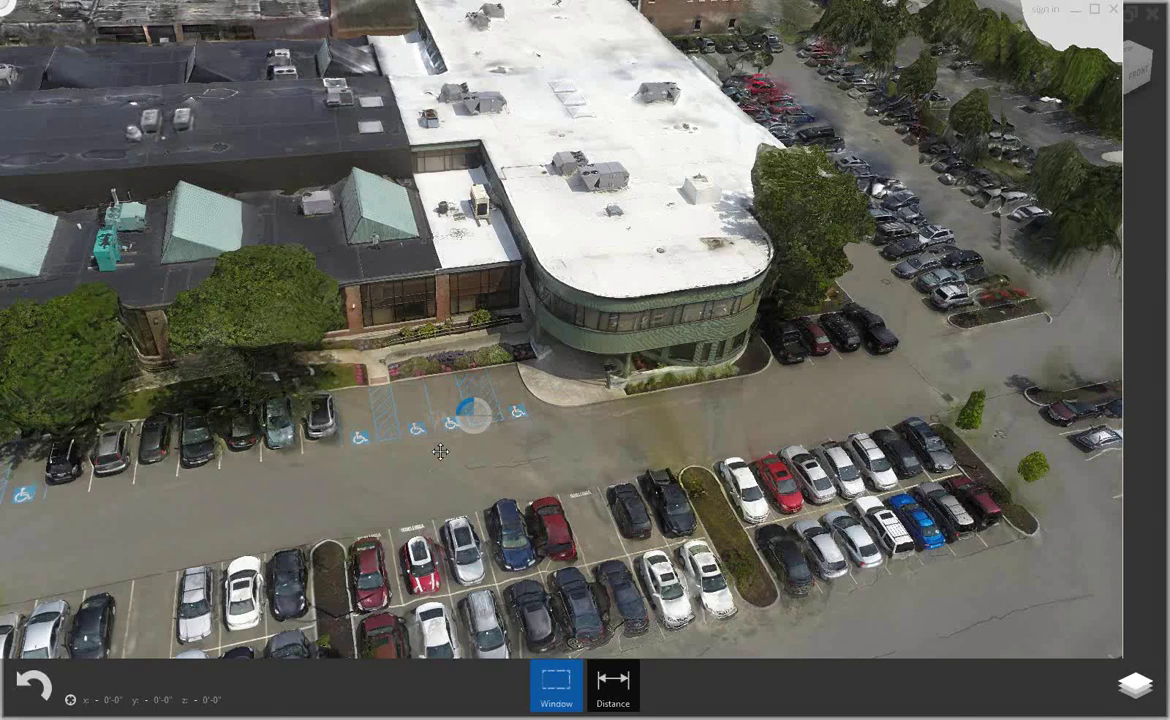
Lasso-select the distorted tree and surrounding pavement in the parking lot beyond the curved building, and delete that part of the mesh.
left_click_drag(440, 452, 809, 239)
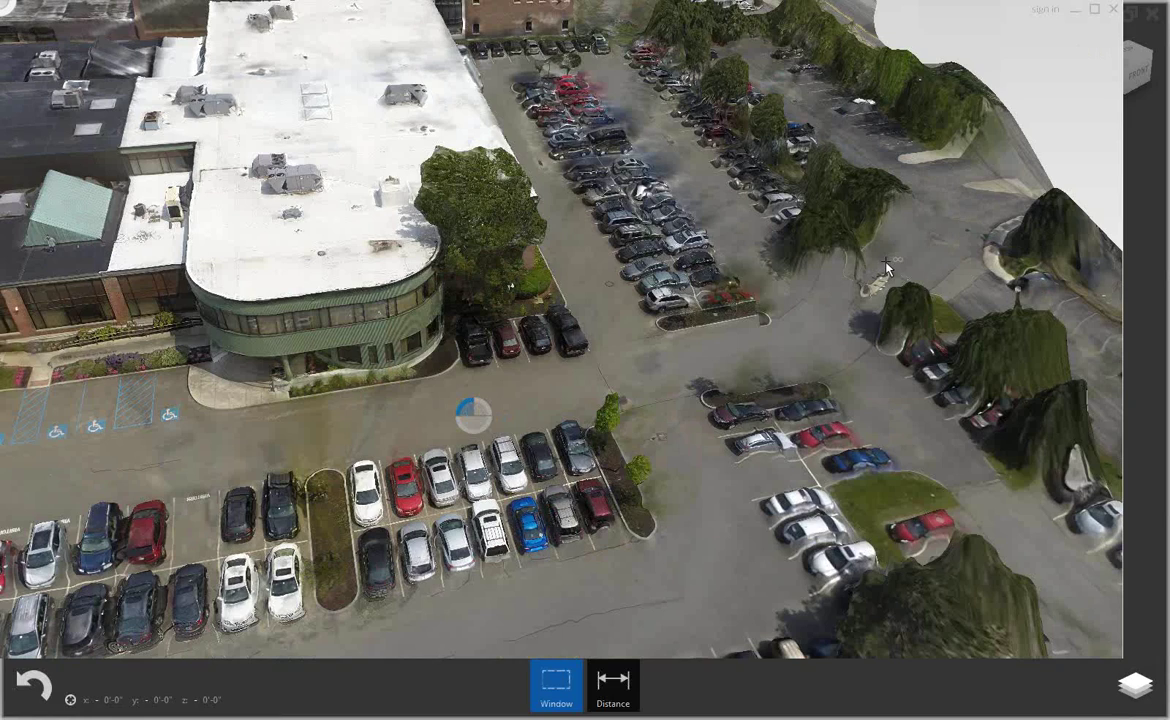
right_click(814, 346)
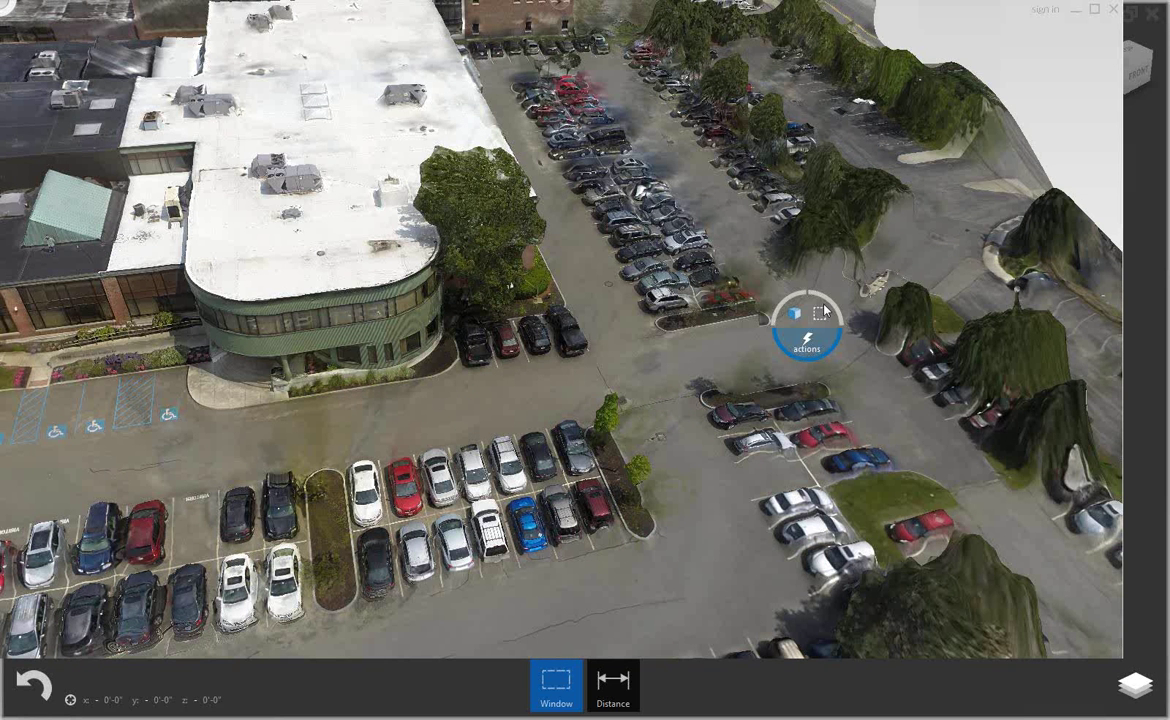
mouse_move(822, 312)
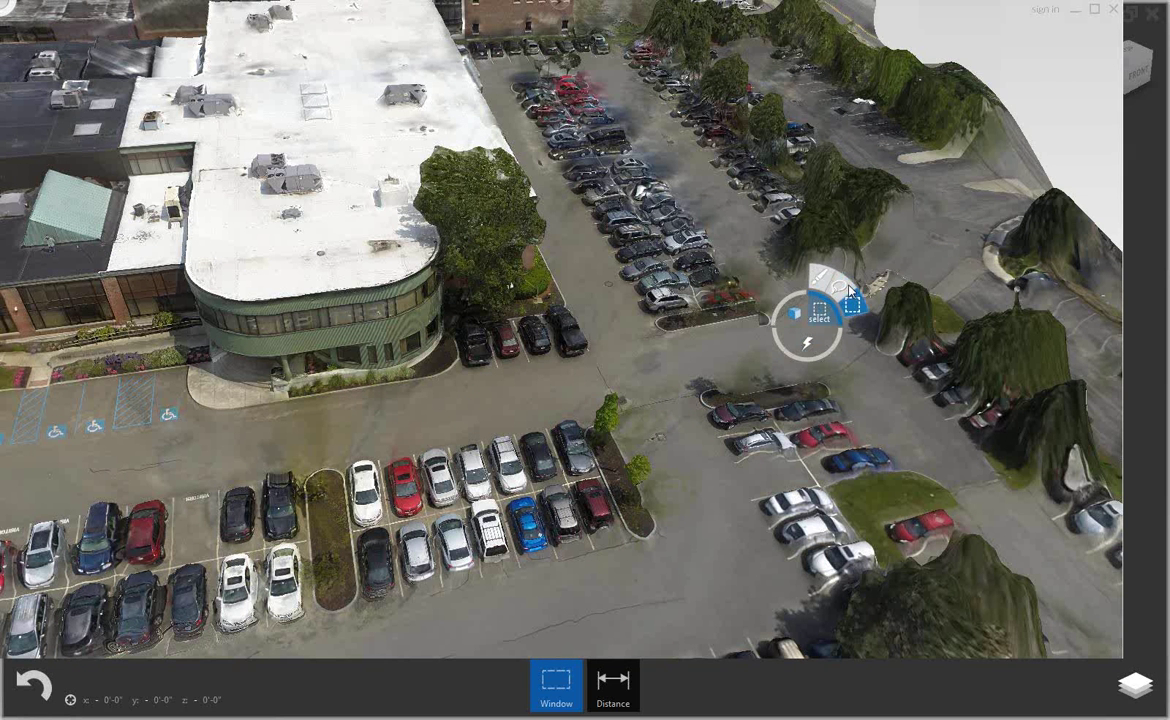
mouse_move(843, 193)
left_mouse_down()
mouse_move(790, 275)
mouse_move(752, 215)
mouse_move(900, 230)
mouse_move(822, 189)
left_mouse_up()
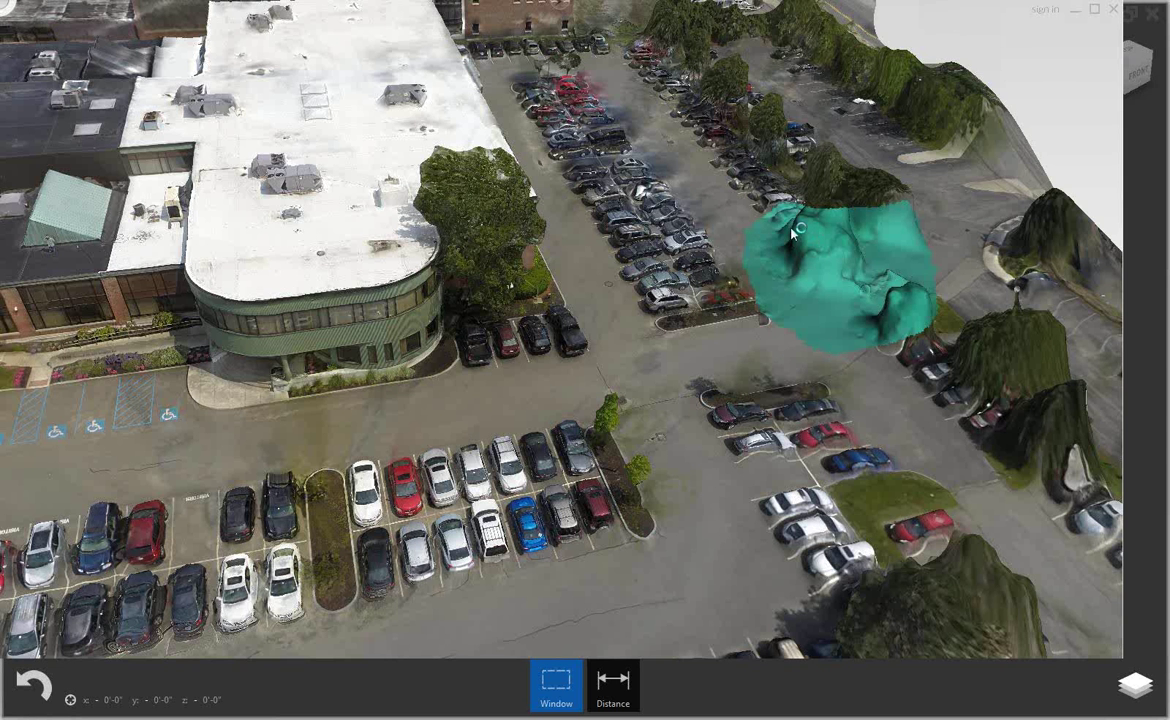
key("Delete")
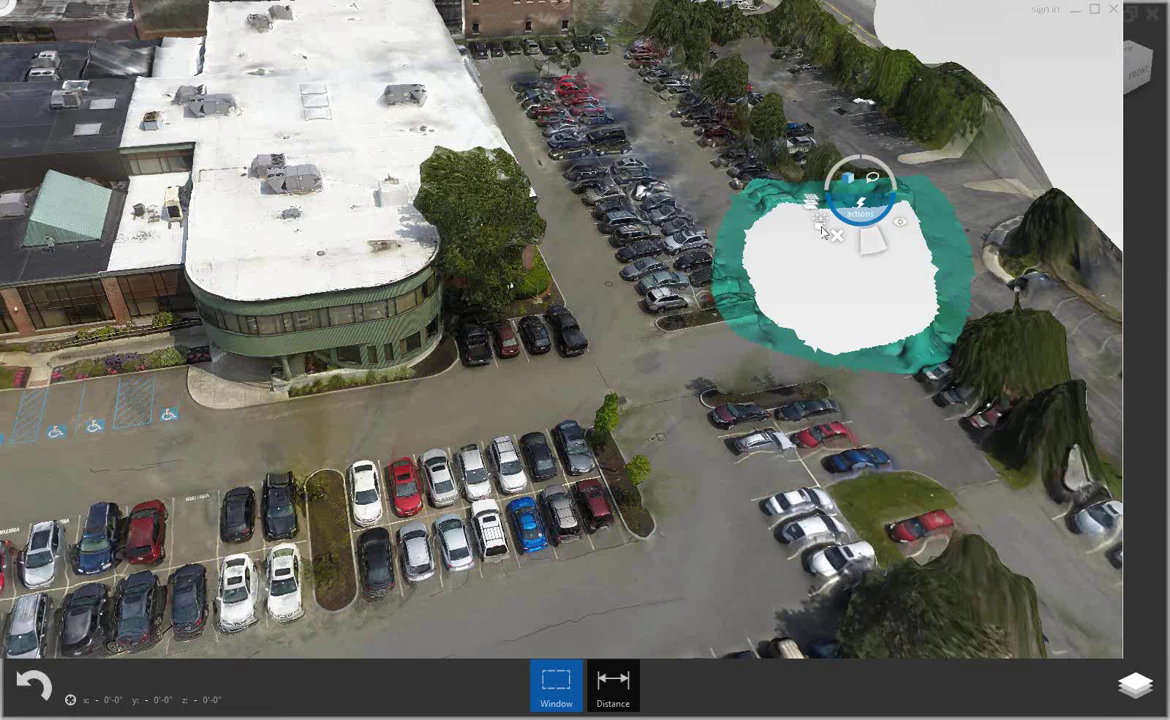
Fill the hole in the parking lot from the selected mesh ring around it, using magic fill set to flat.
mouse_move(817, 228)
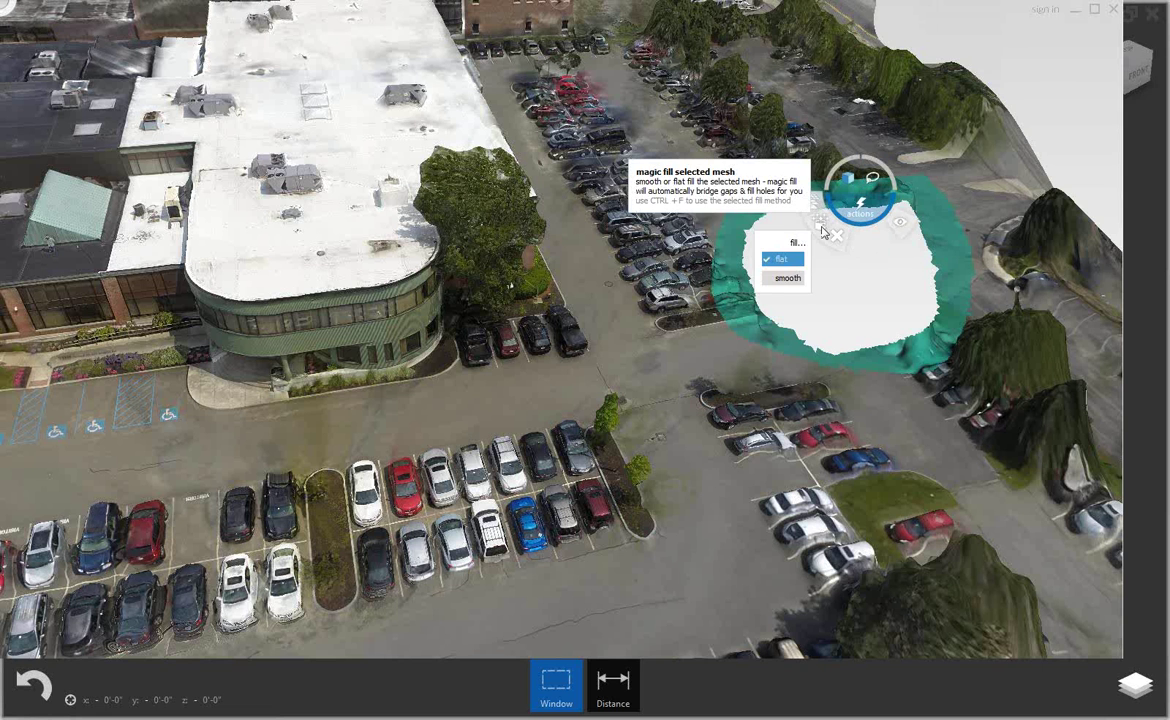
left_click(783, 262)
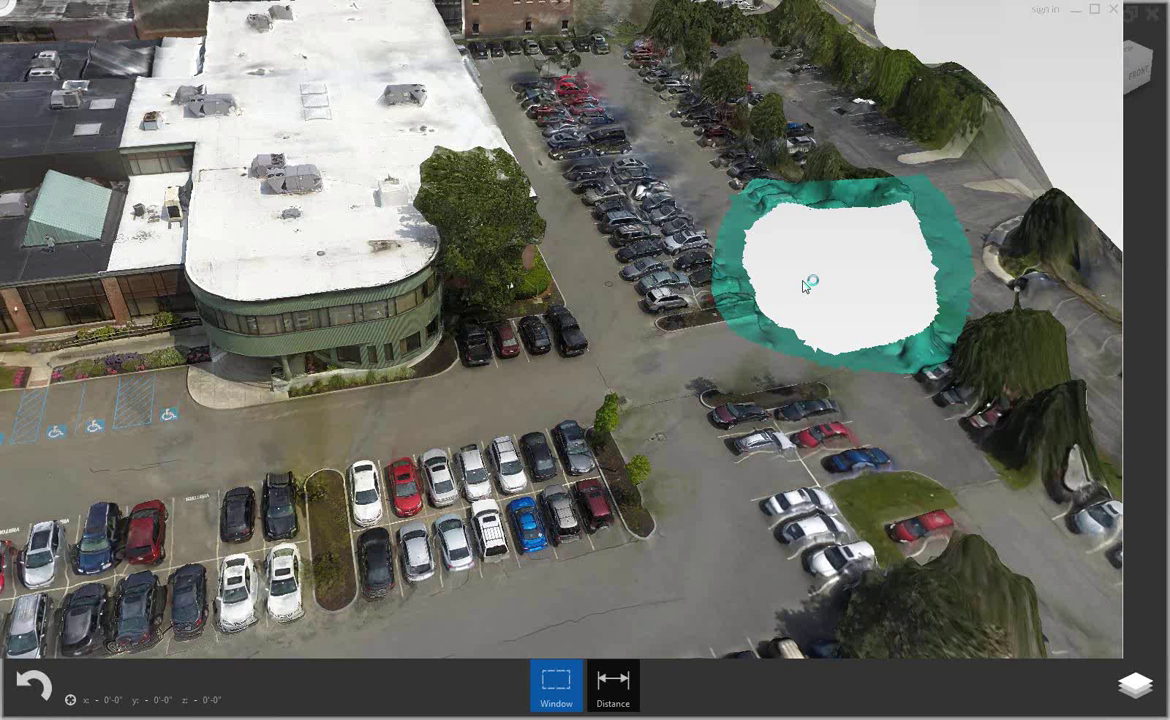
key("Delete")
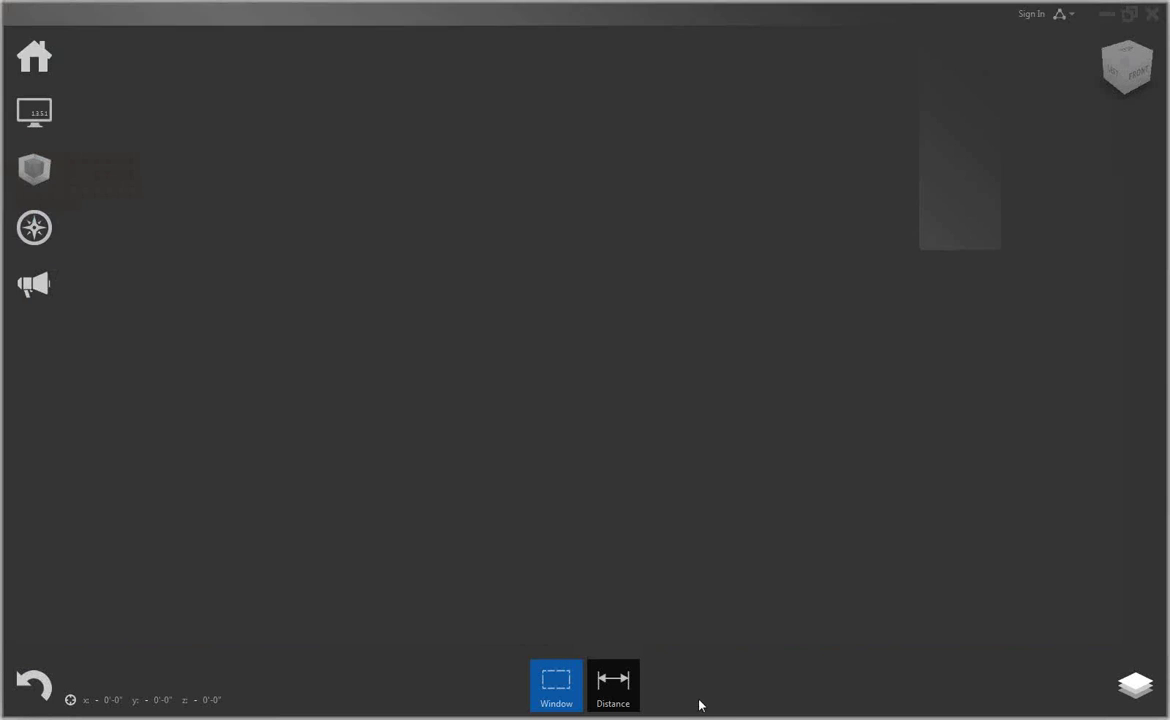
Return to ReCap Pro's home screen, check the project files in the Brewery subfolder, and open Brewery.rcp from the parent Brewery folder.
left_click(47, 59)
left_click(47, 59)
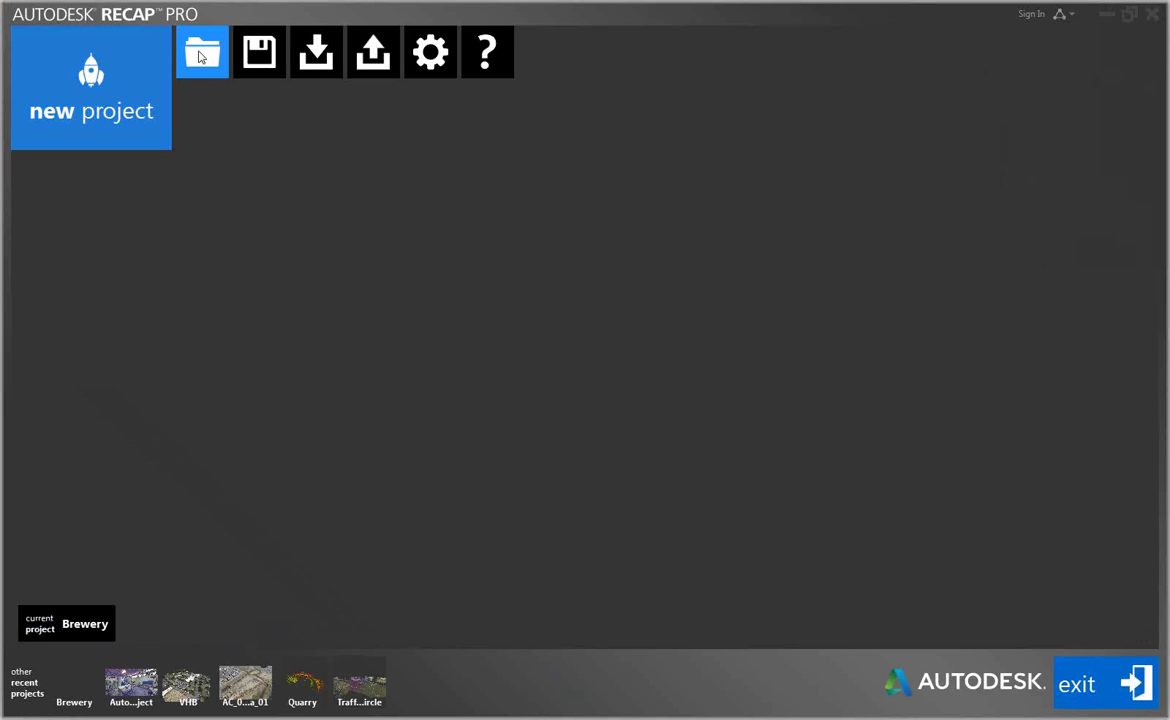
left_click(202, 52)
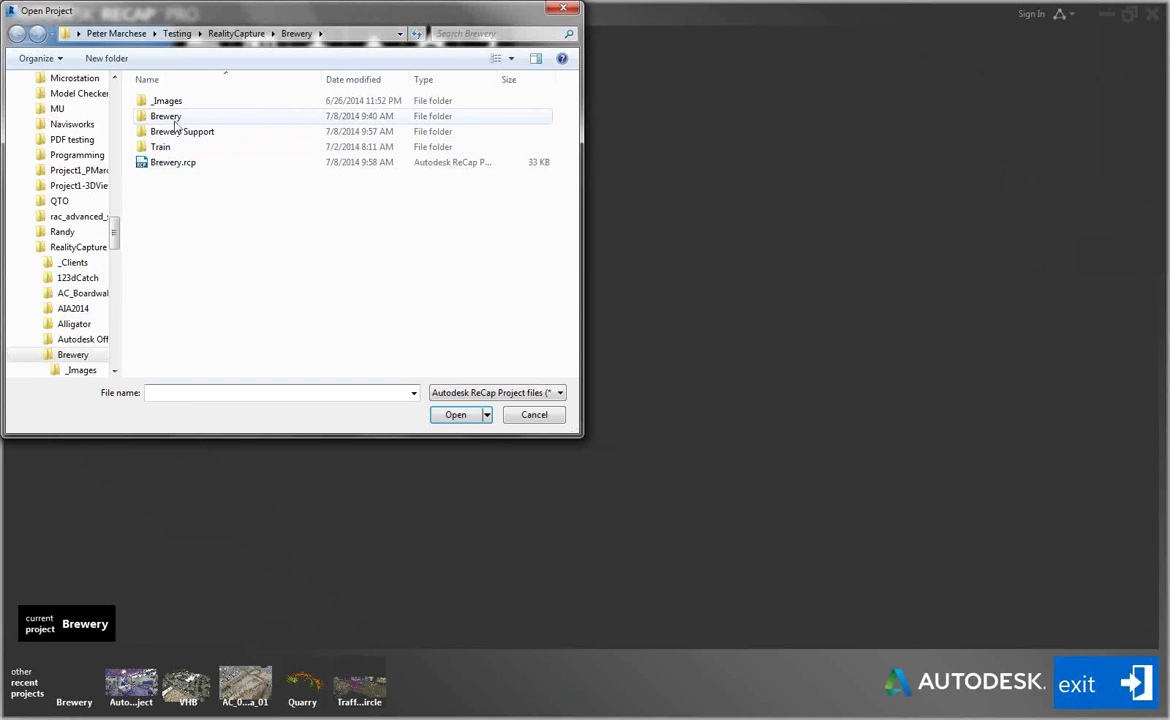
double_click(176, 117)
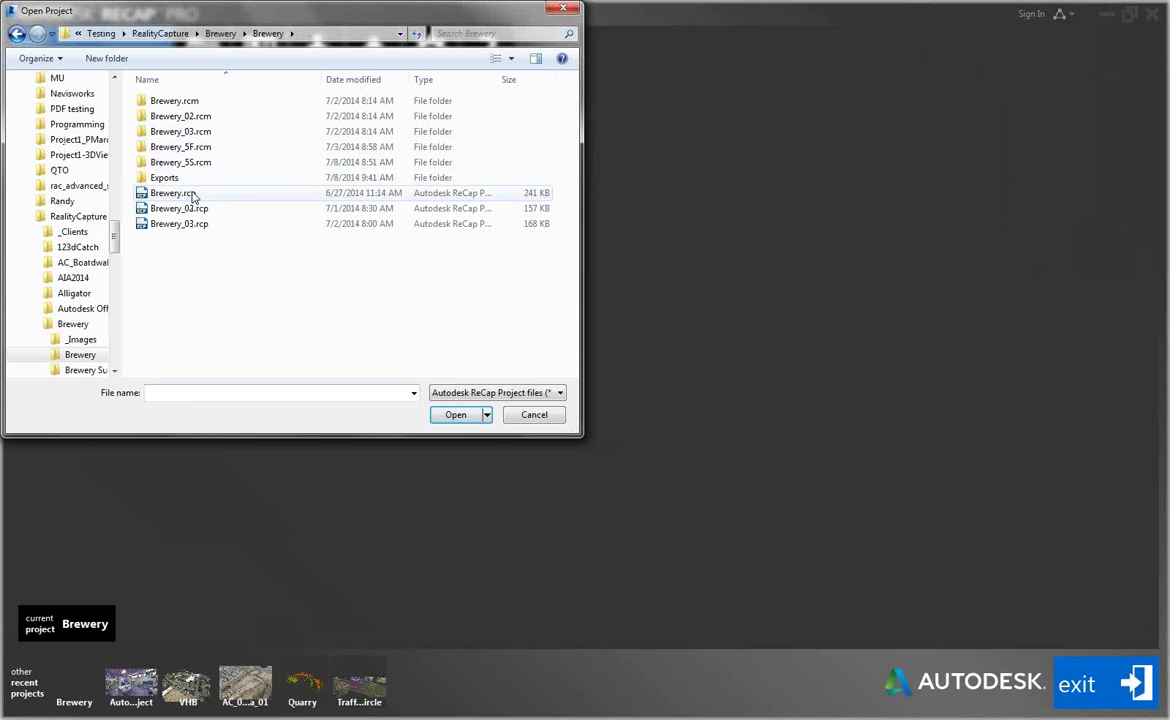
left_click(180, 190)
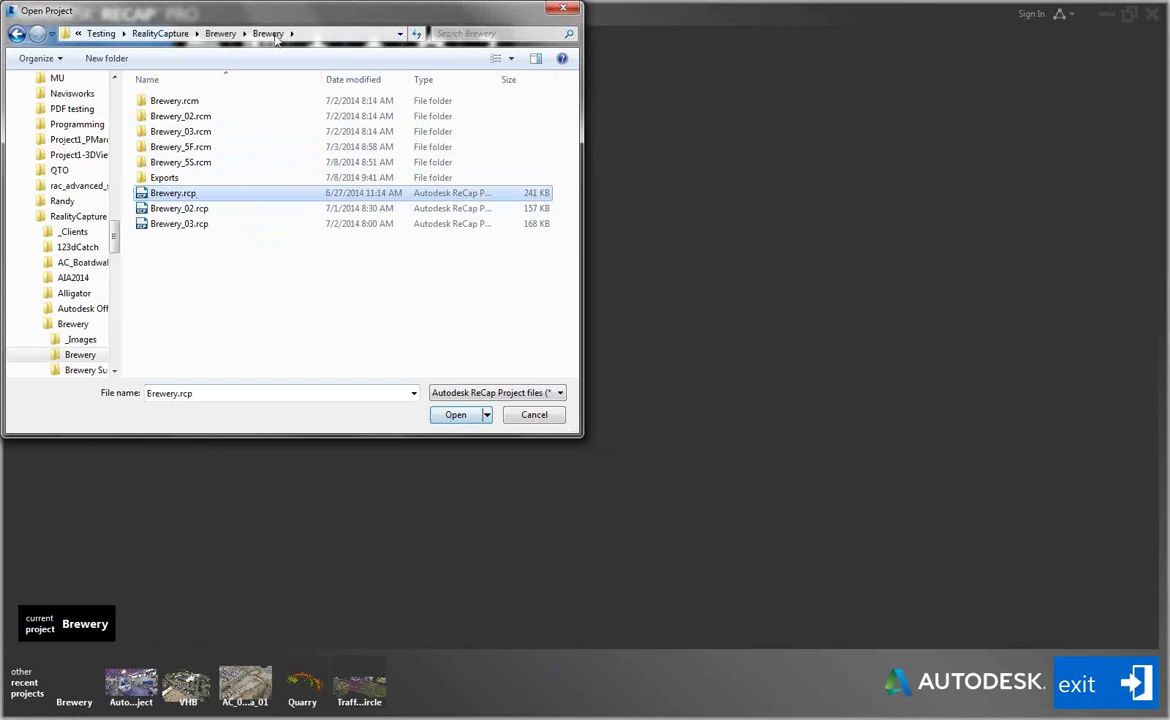
left_click(222, 34)
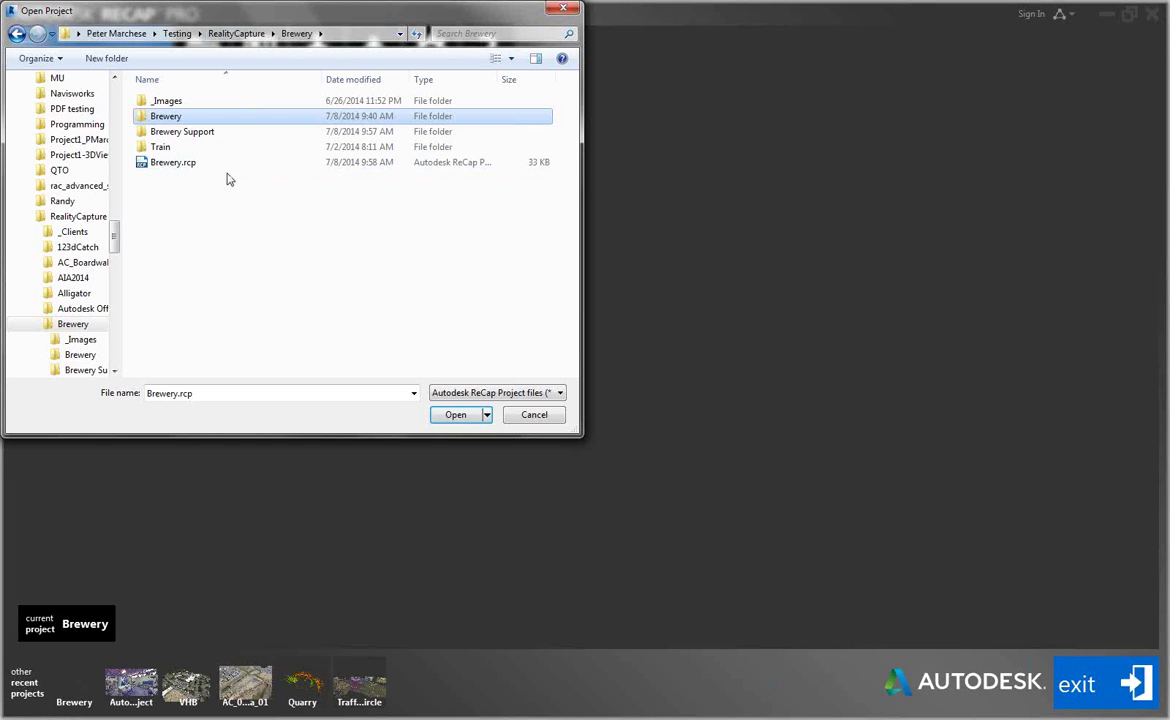
left_click(174, 164)
double_click(174, 164)
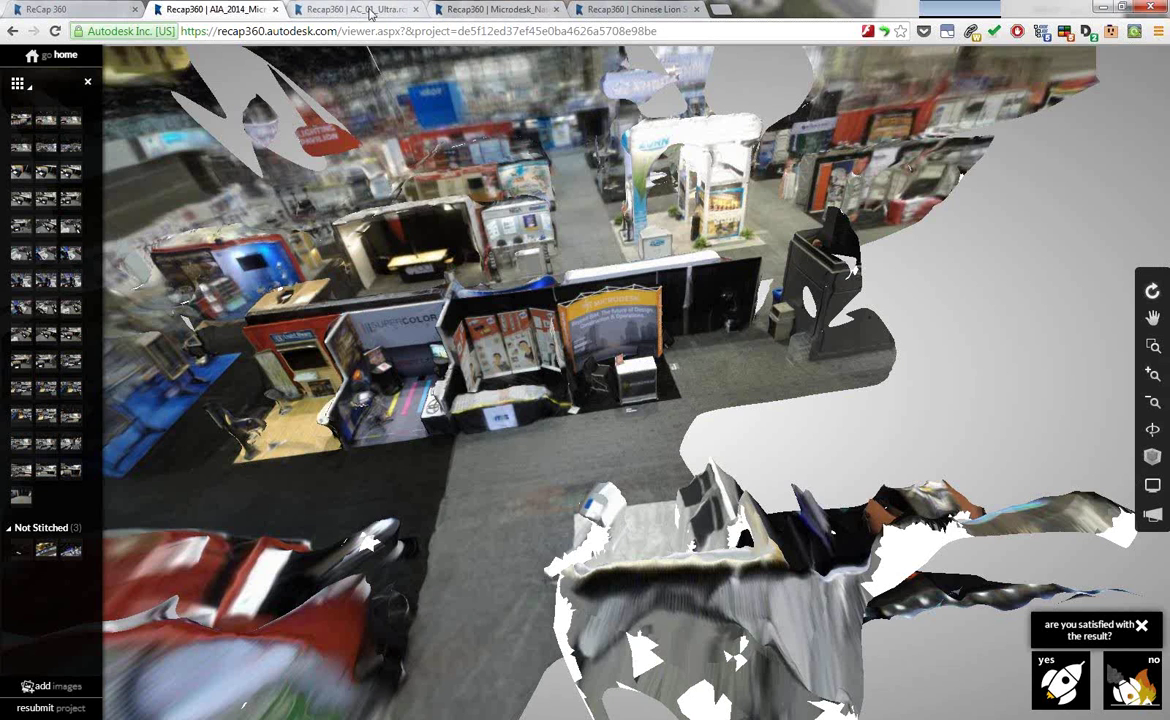
Switch to the browser, pass through the open model viewers, and return to the ReCap 360 home page.
left_click(370, 10)
key("ctrl+Tab")
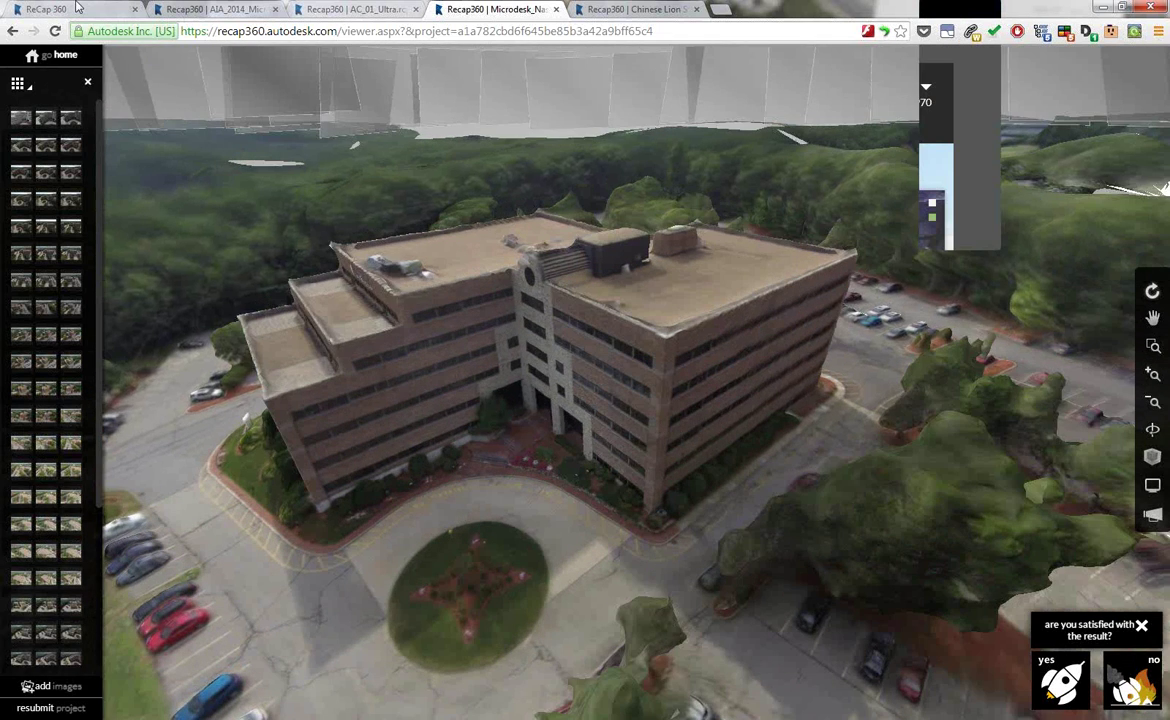
left_click(78, 8)
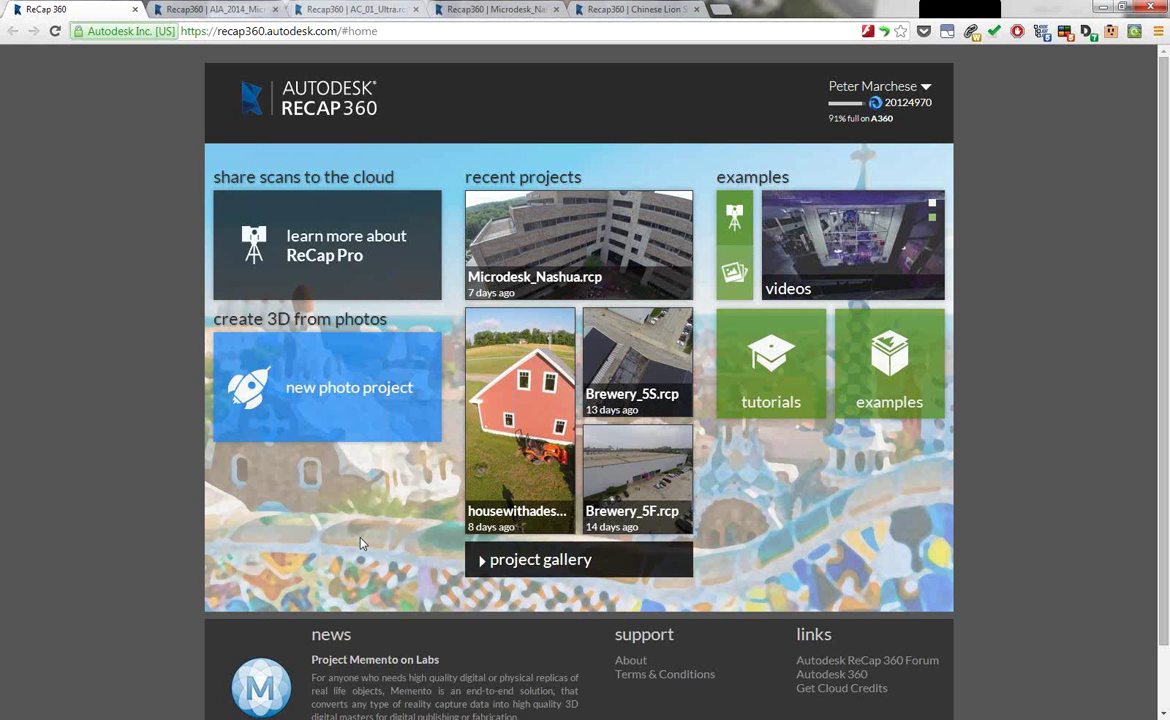
Pass through the open model viewers to the Chinese Lion model and look through its list of source photos.
mouse_move(533, 212)
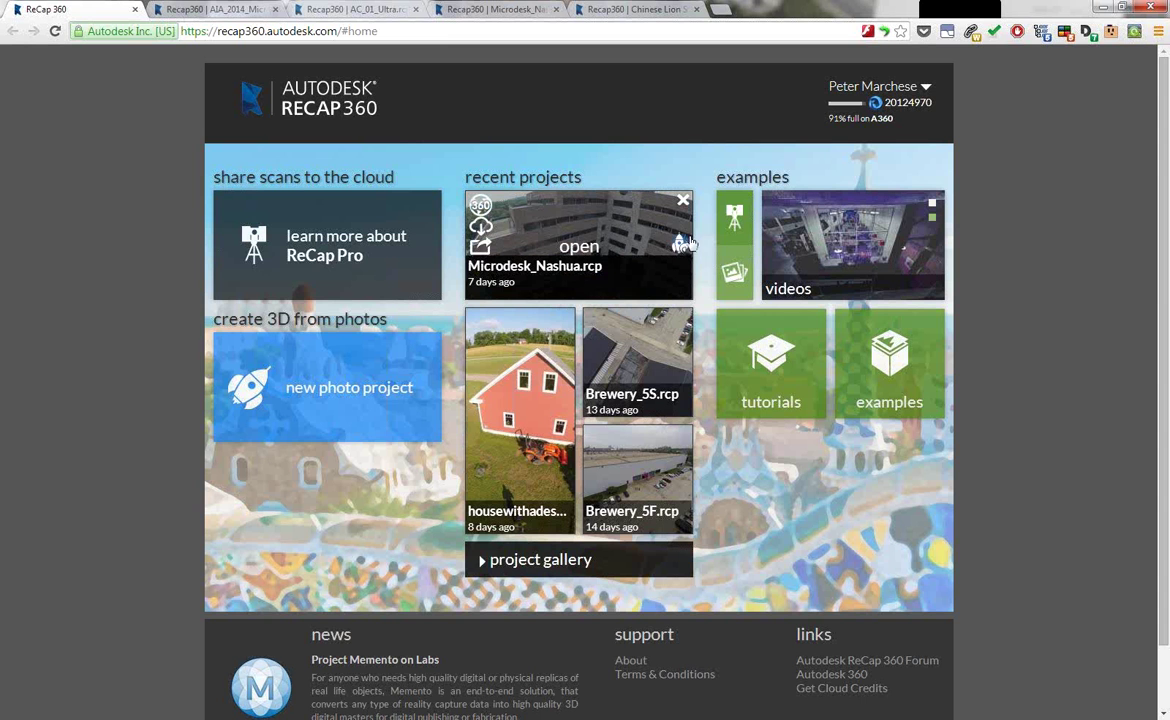
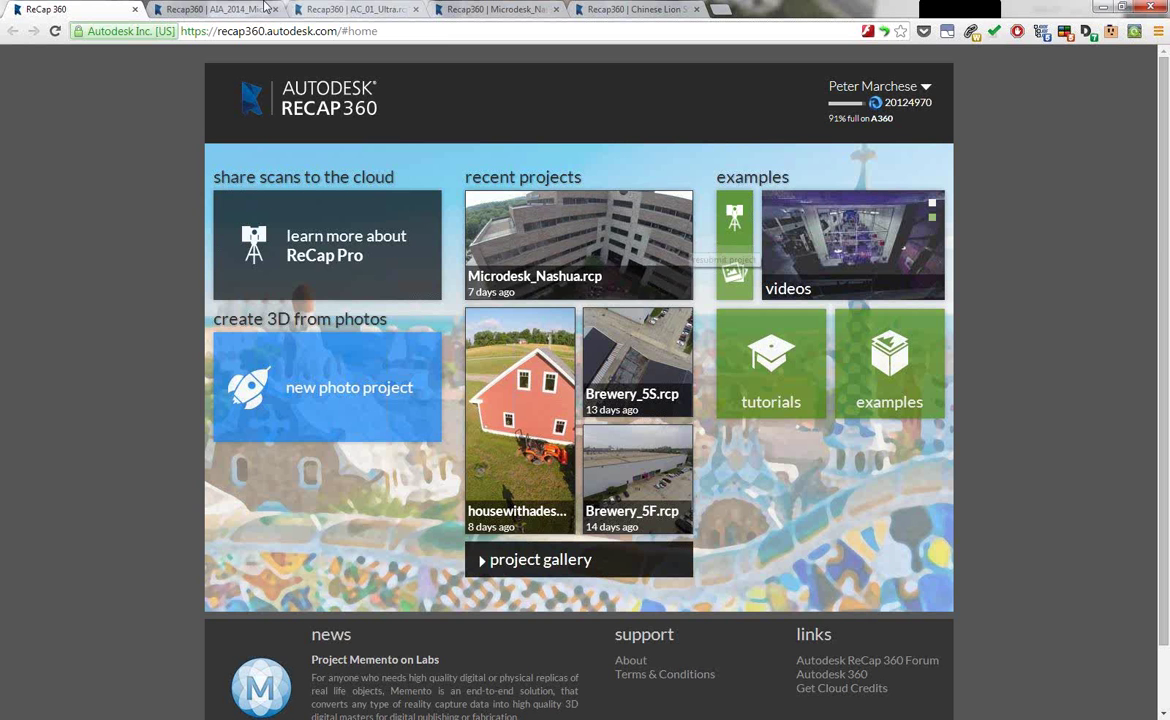
left_click(345, 9)
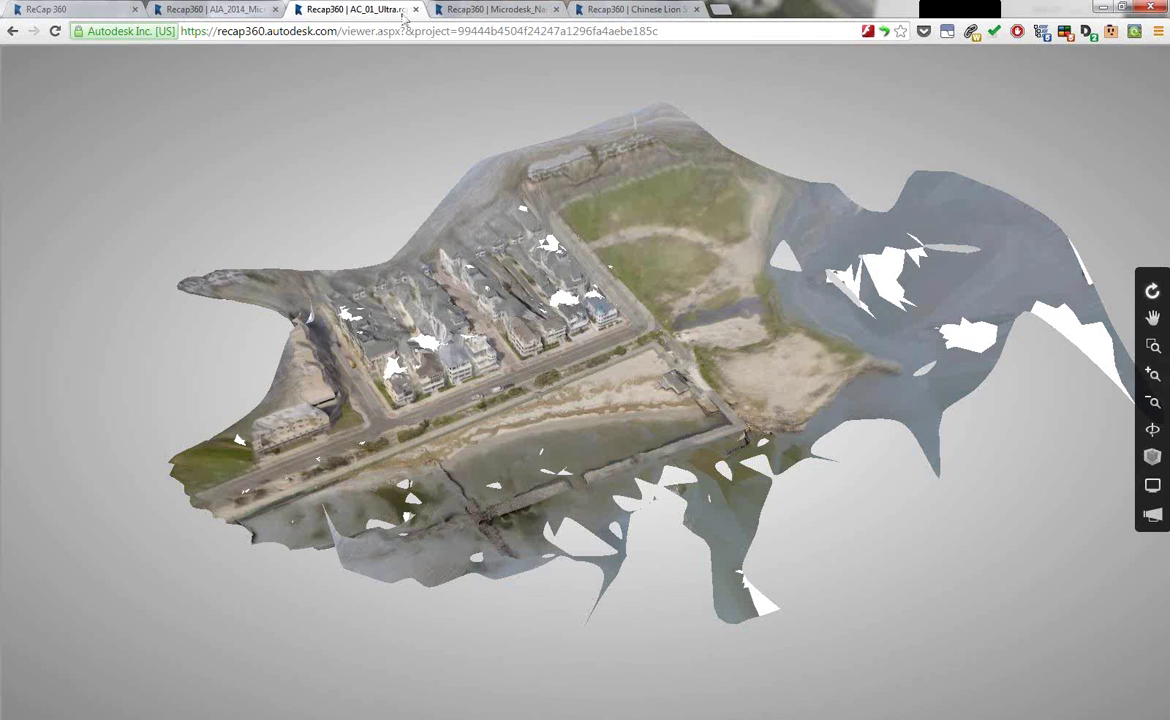
left_click(493, 9)
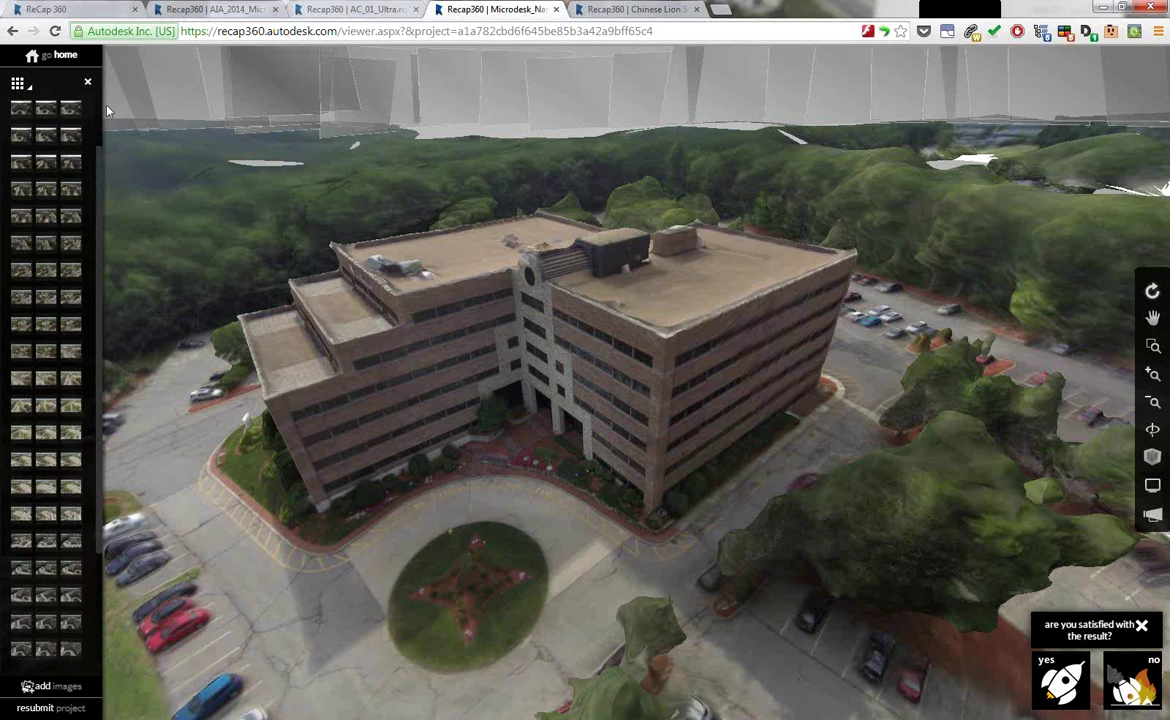
left_click(630, 9)
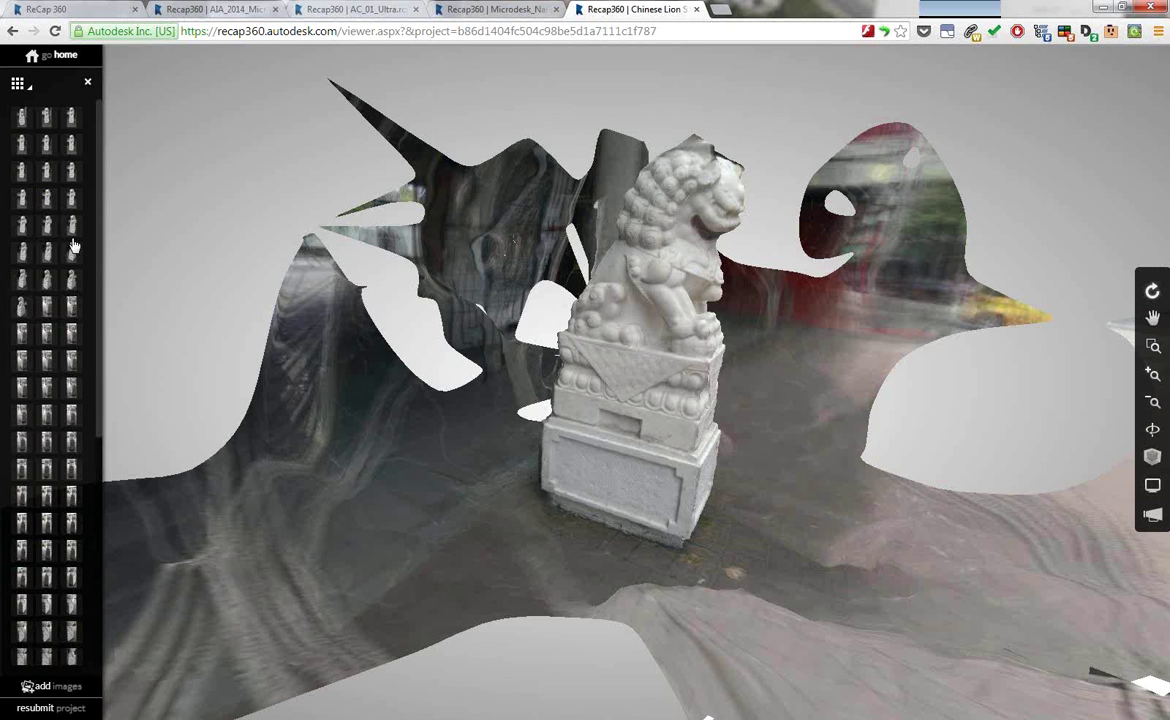
scroll(95, 300, "down", 5)
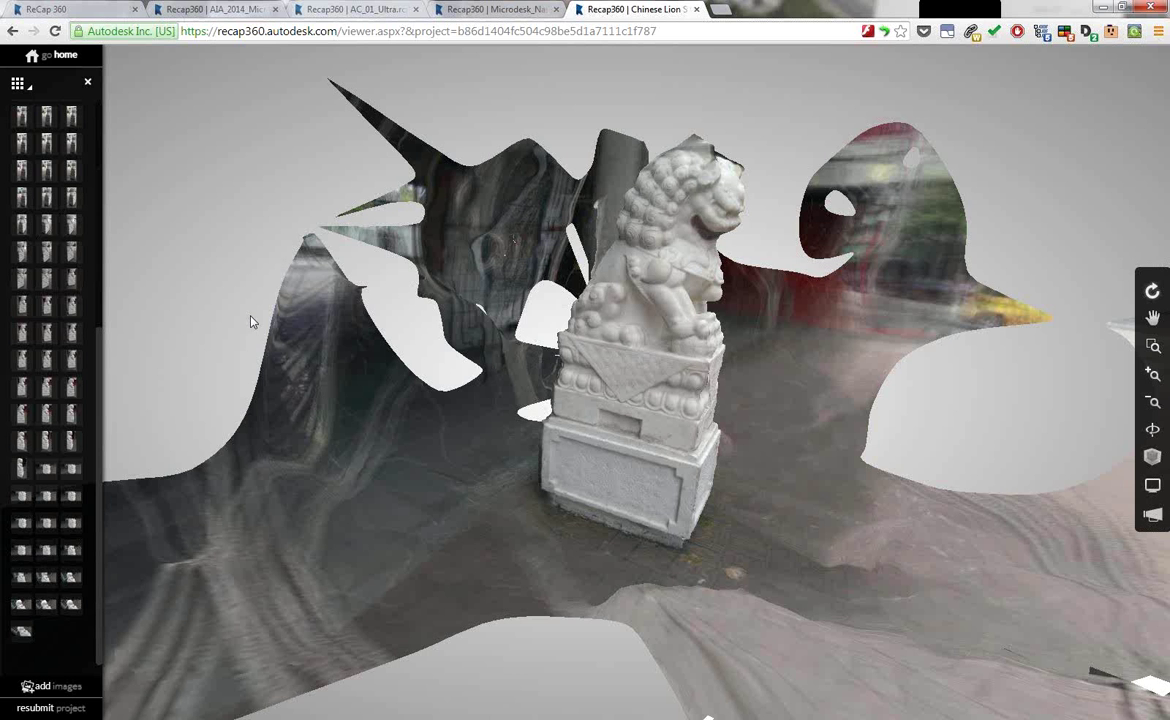
Inspect the lion statue's pedestal and surroundings up close, and view the model from one of its source photos.
left_click_drag(405, 300, 617, 352)
scroll(708, 405, "down", 5)
left_click_drag(708, 405, 505, 431)
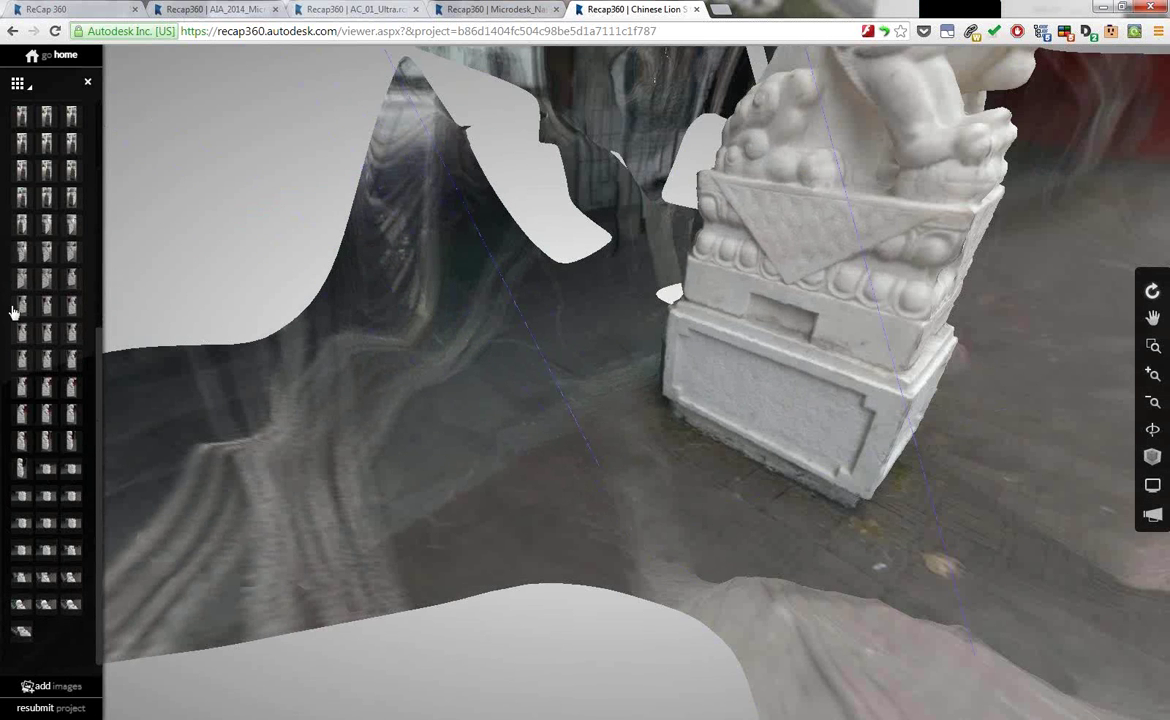
left_click(72, 309)
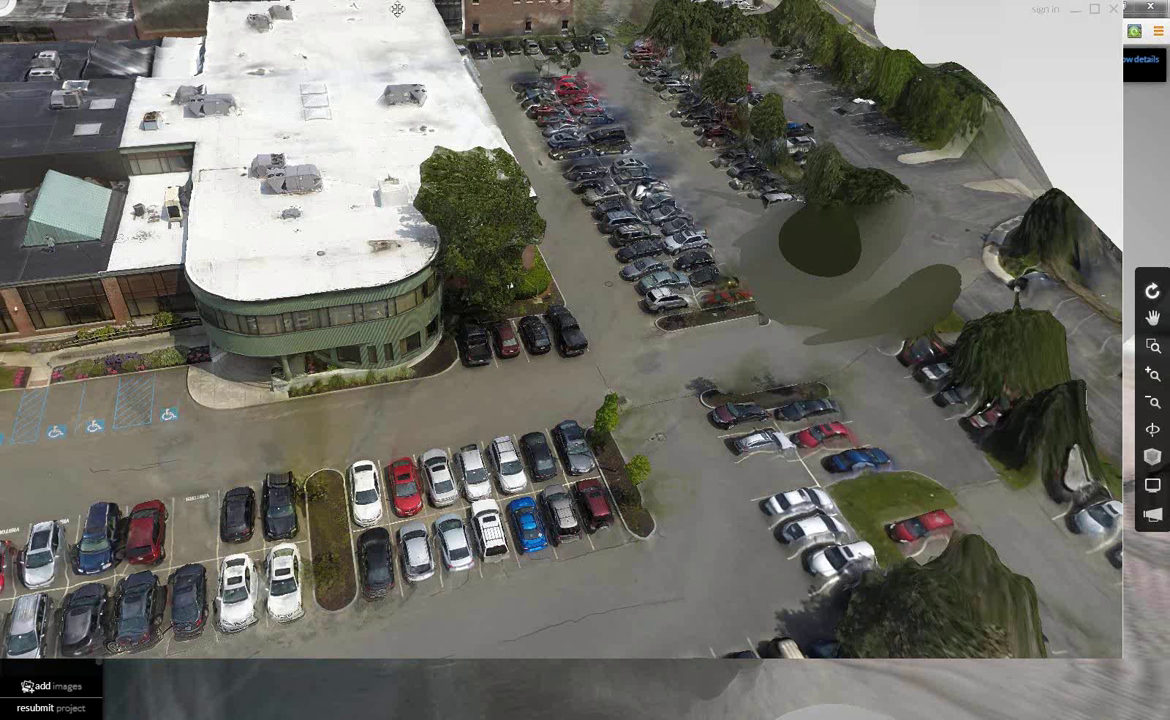
Run the defect search on the brewery mesh in Memento, and inspect the lion model and the whole brewery site meanwhile.
left_click(560, 18)
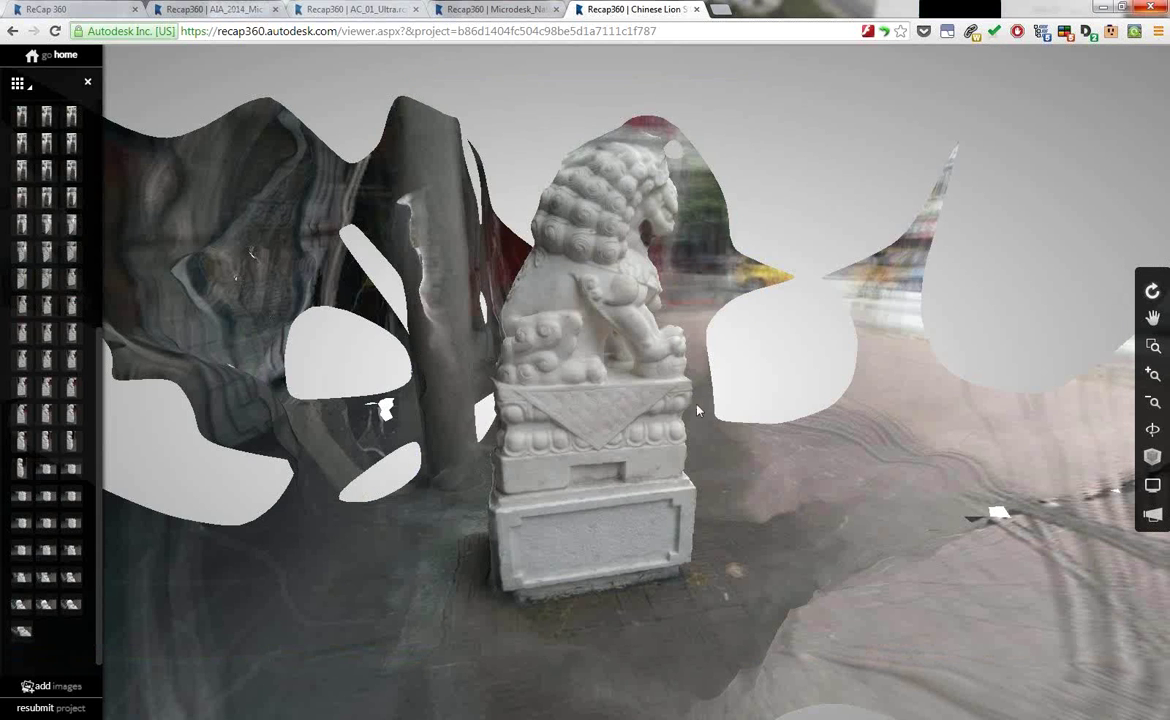
left_click_drag(698, 410, 874, 471)
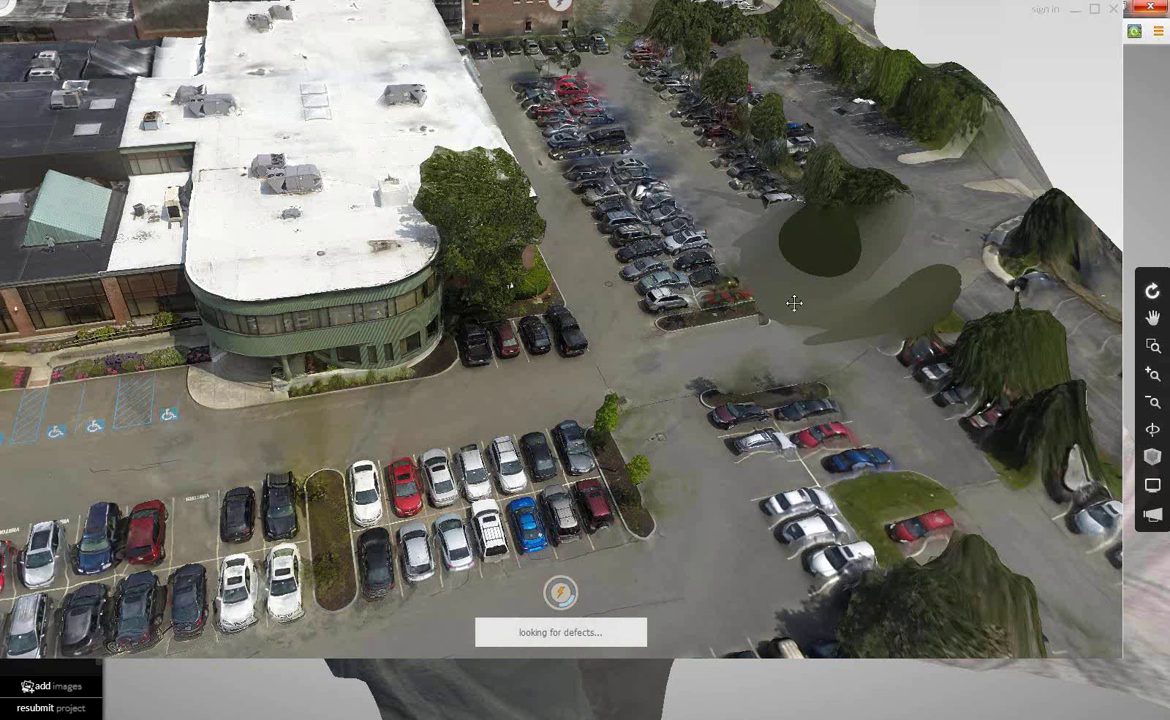
left_click_drag(793, 303, 633, 431)
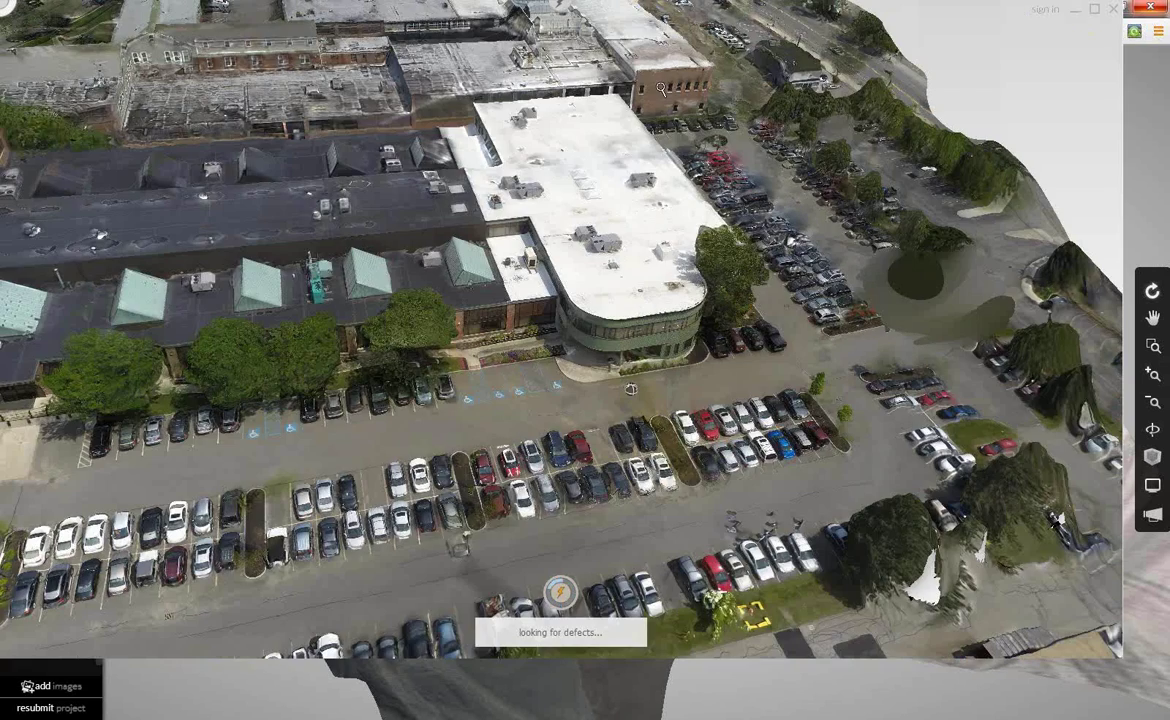
left_click_drag(865, 483, 757, 336)
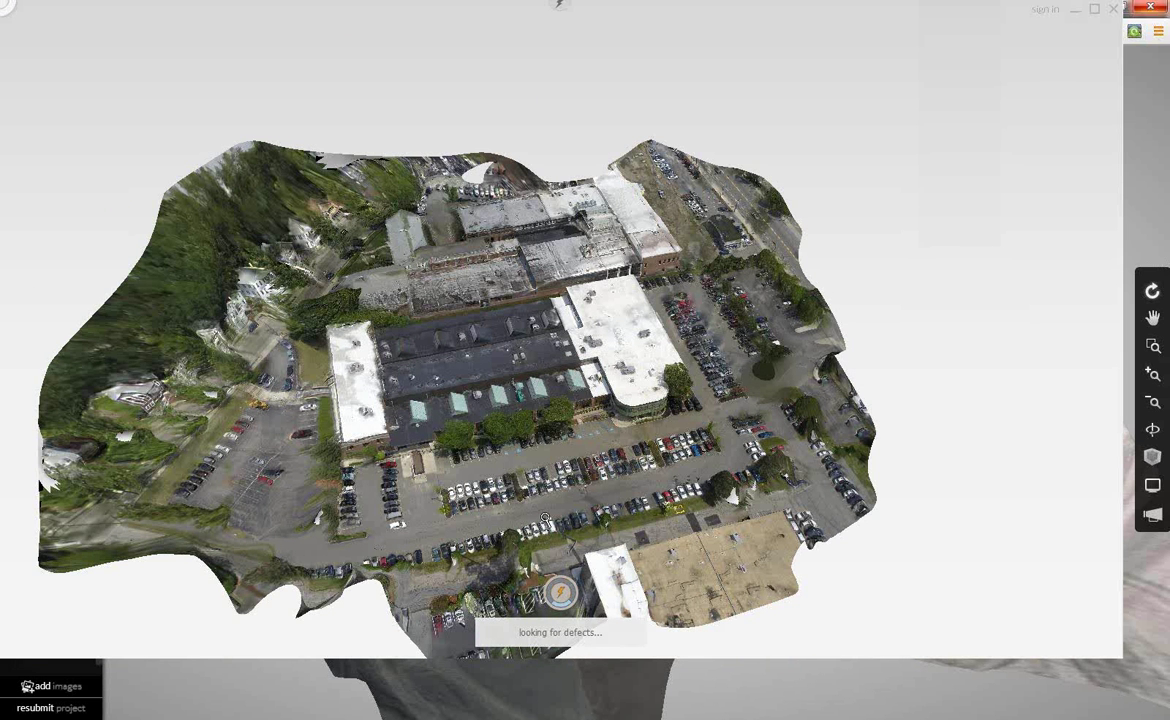
scroll(545, 517, "up", 3)
scroll(557, 497, "up", 2)
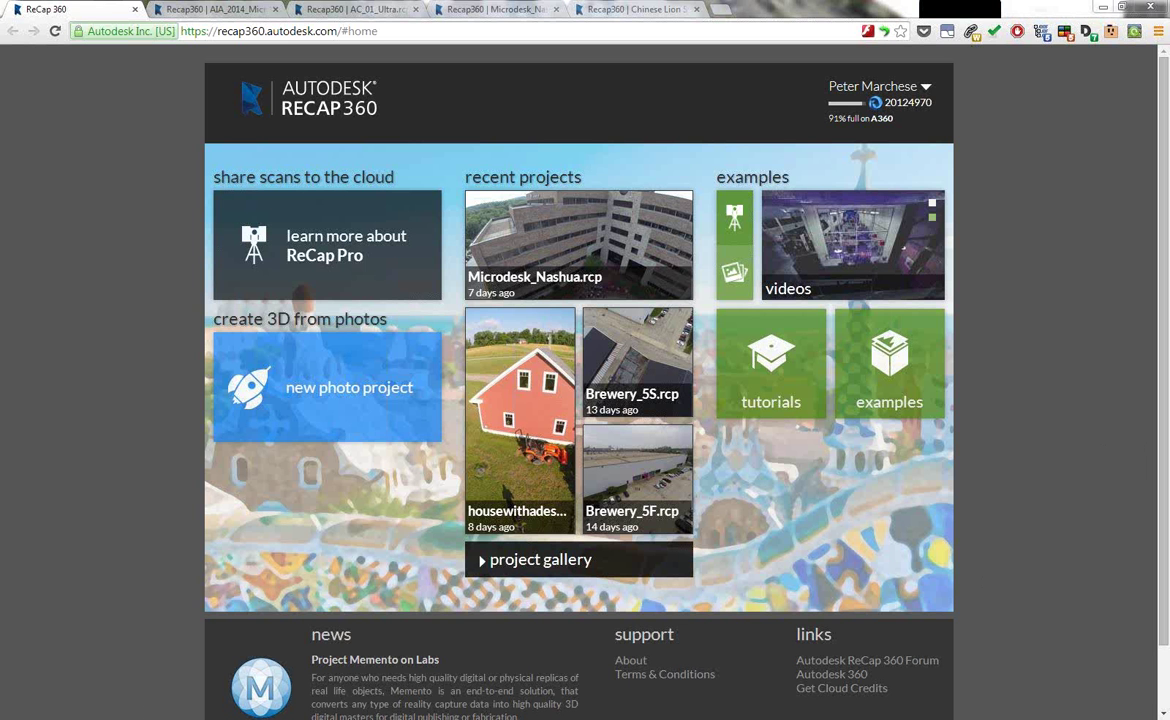
Bring up the PowerPoint slide show at the Demonstration slide.
mouse_move(140, 719)
left_click(274, 626)
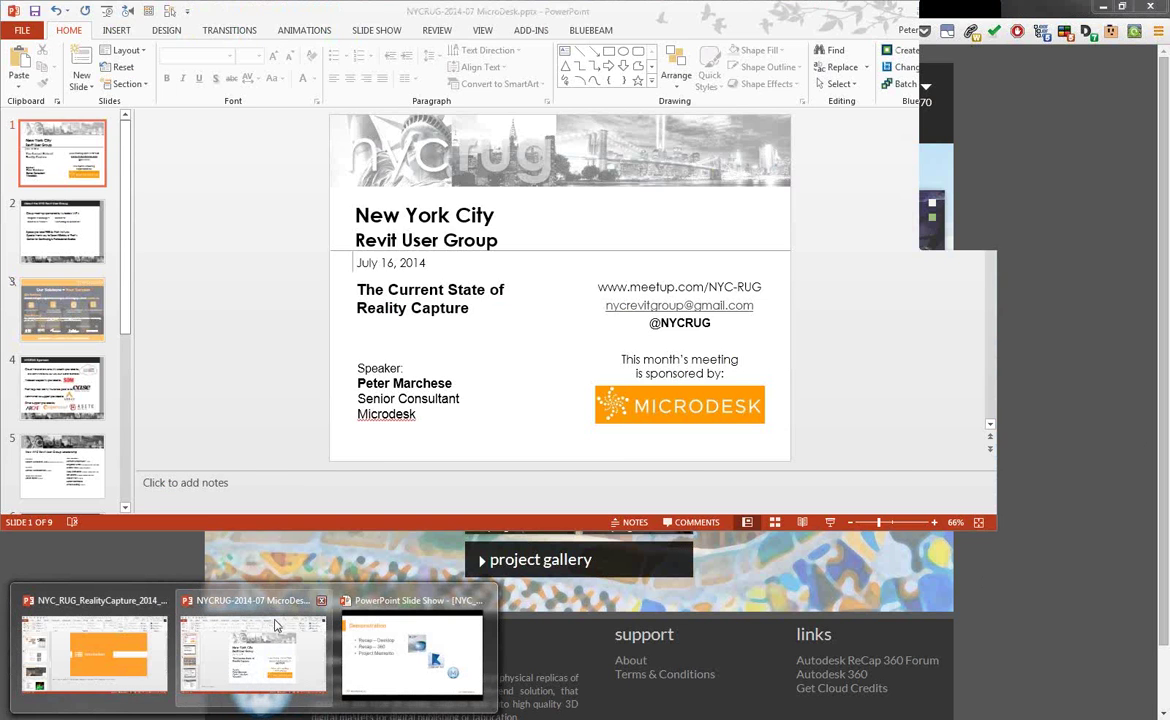
mouse_move(368, 627)
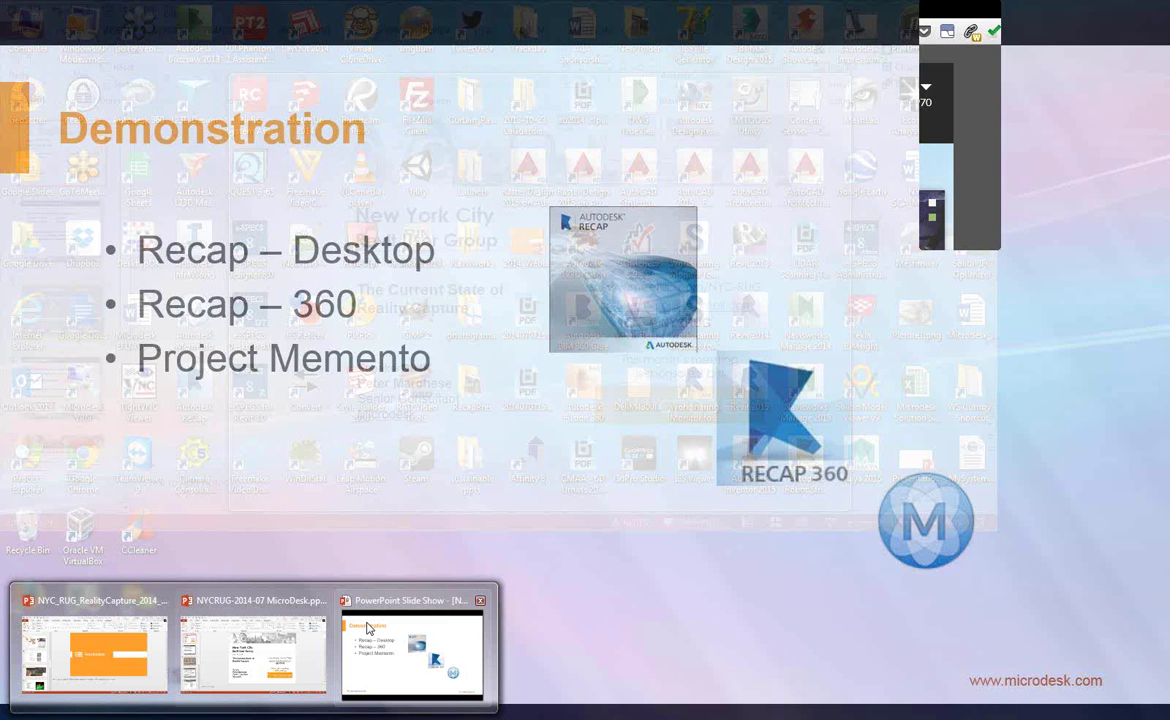
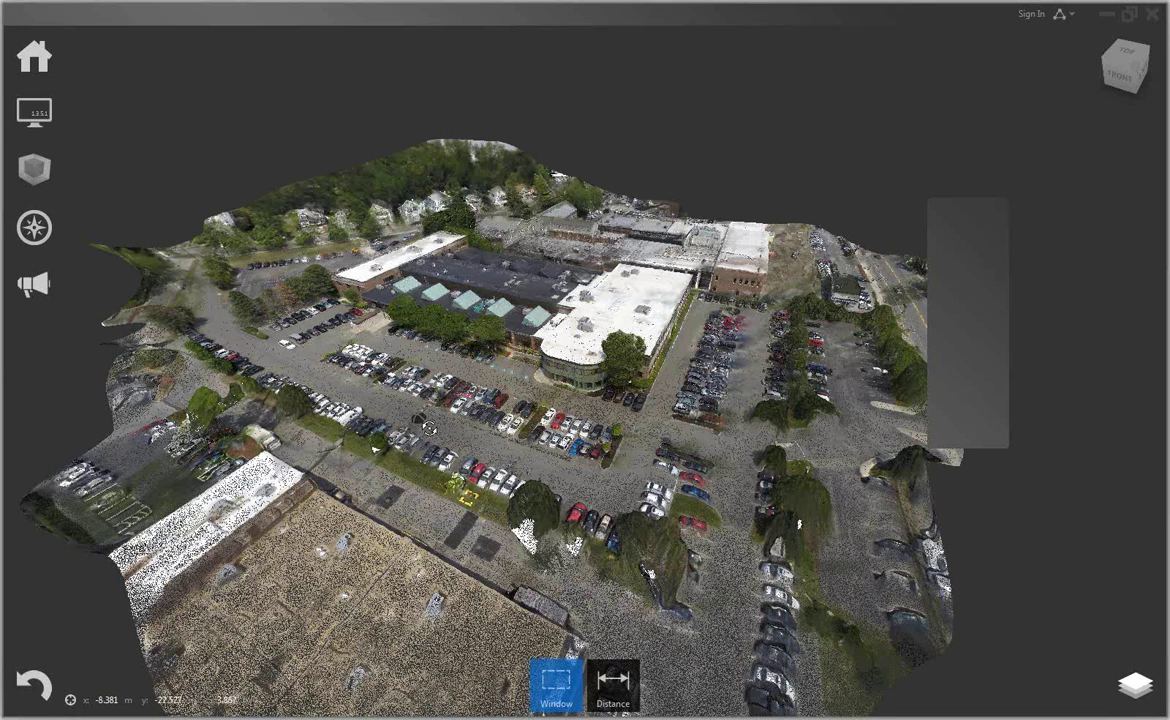
In ReCap Pro, view the Brewery point cloud near the curved building, check the export dialog's Unified RCS file type, and close it without exporting.
left_click_drag(450, 434, 327, 316)
scroll(457, 343, "up", 3)
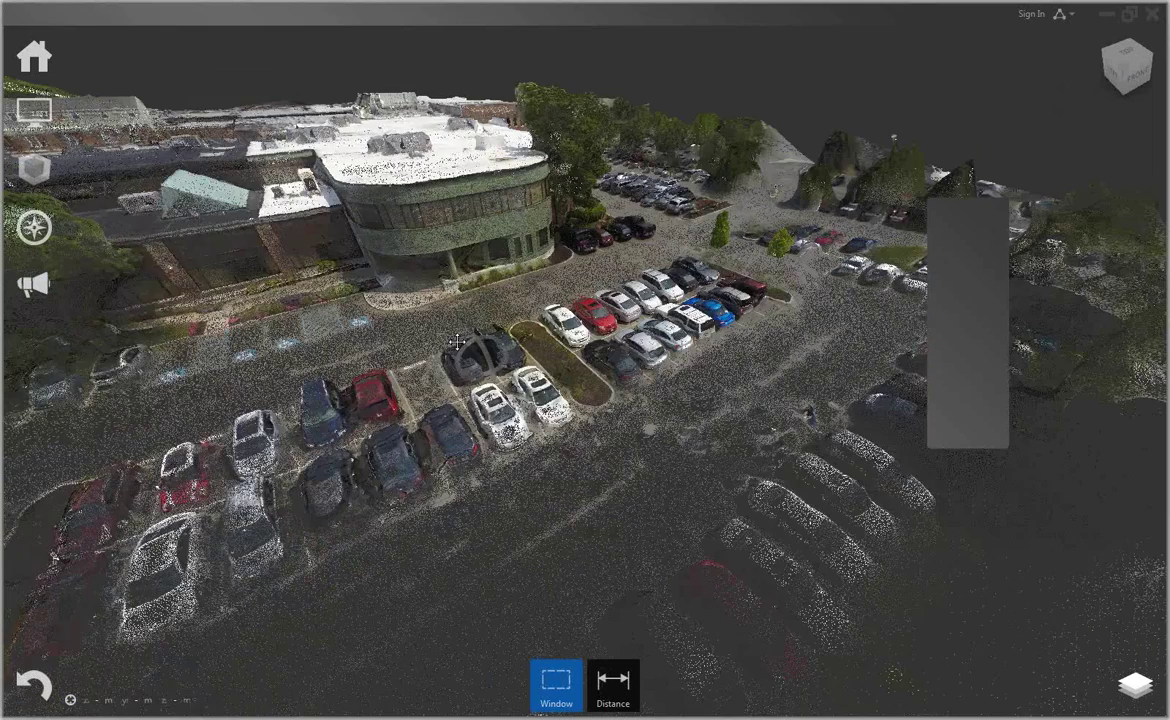
left_click_drag(457, 343, 463, 318)
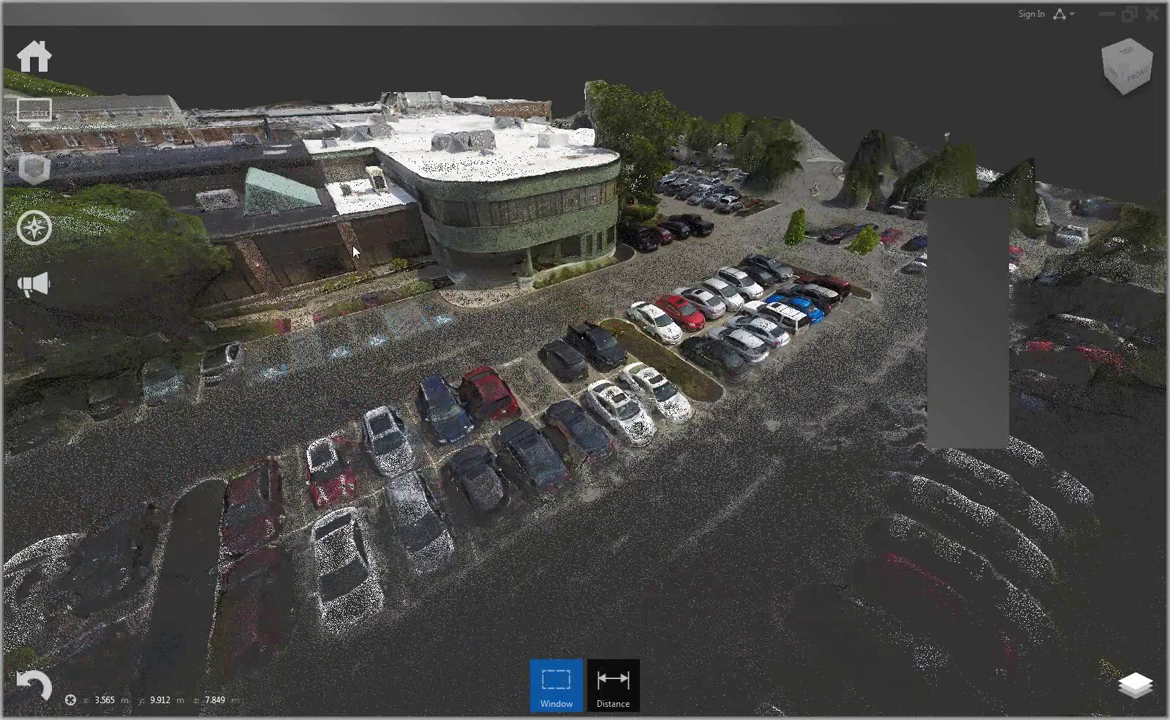
mouse_move(56, 50)
mouse_move(212, 55)
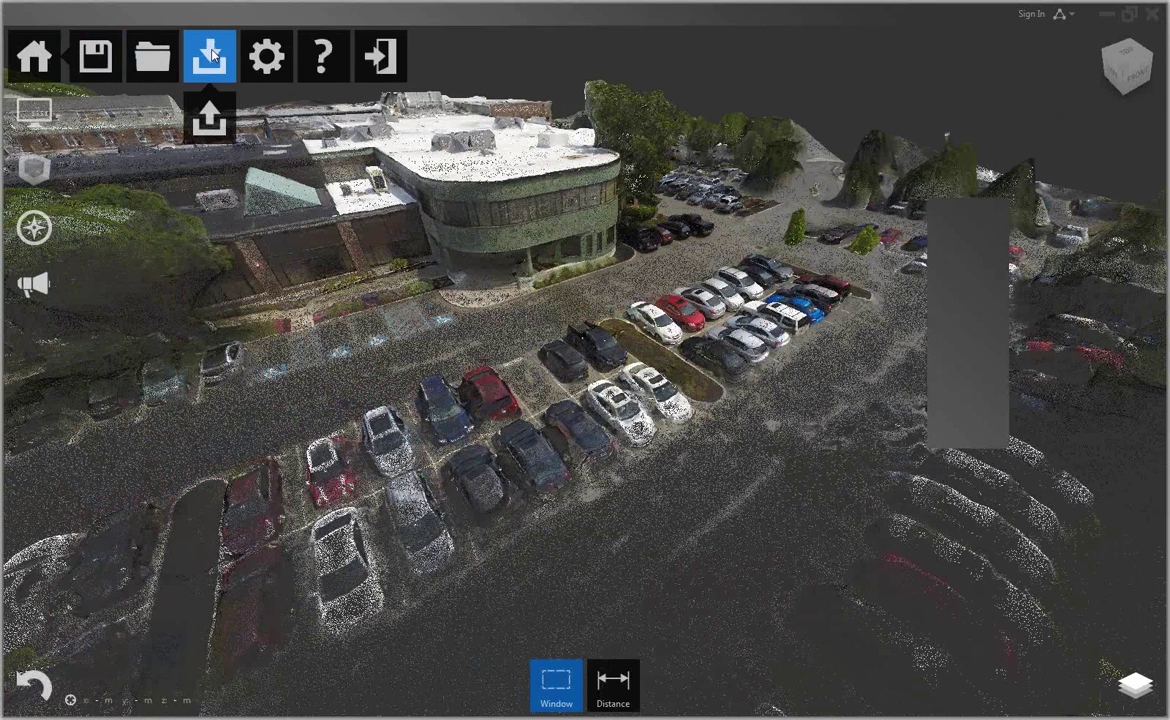
left_click(215, 136)
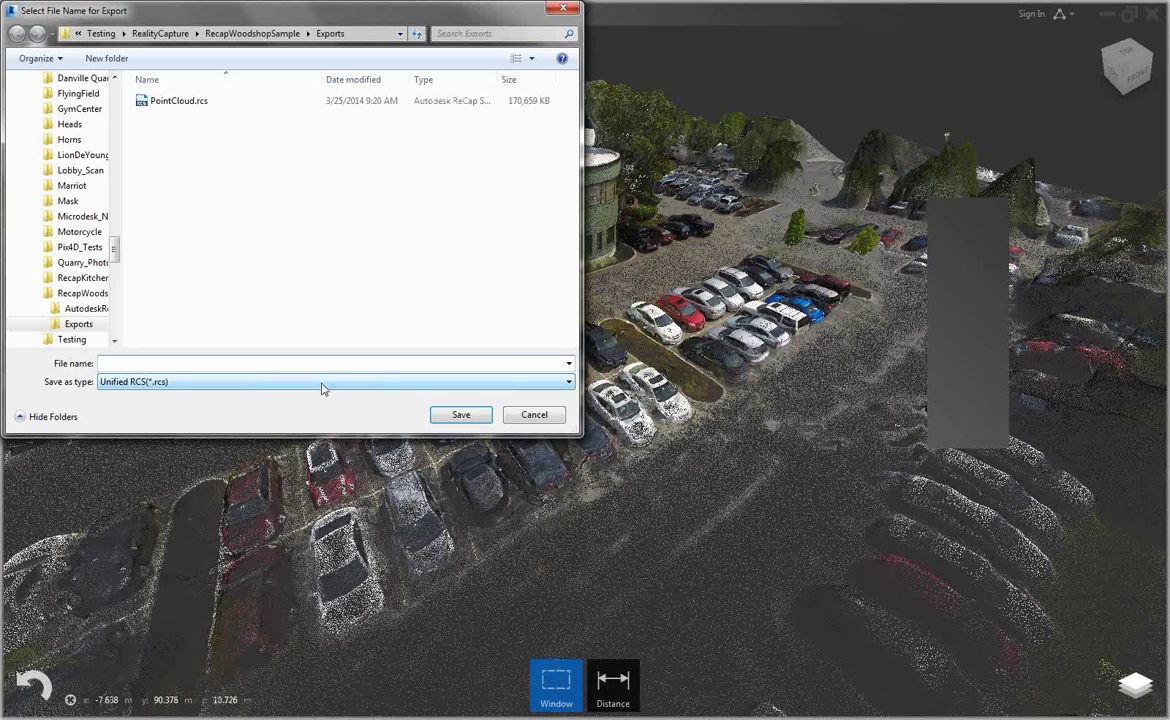
left_click(323, 388)
left_click(527, 10)
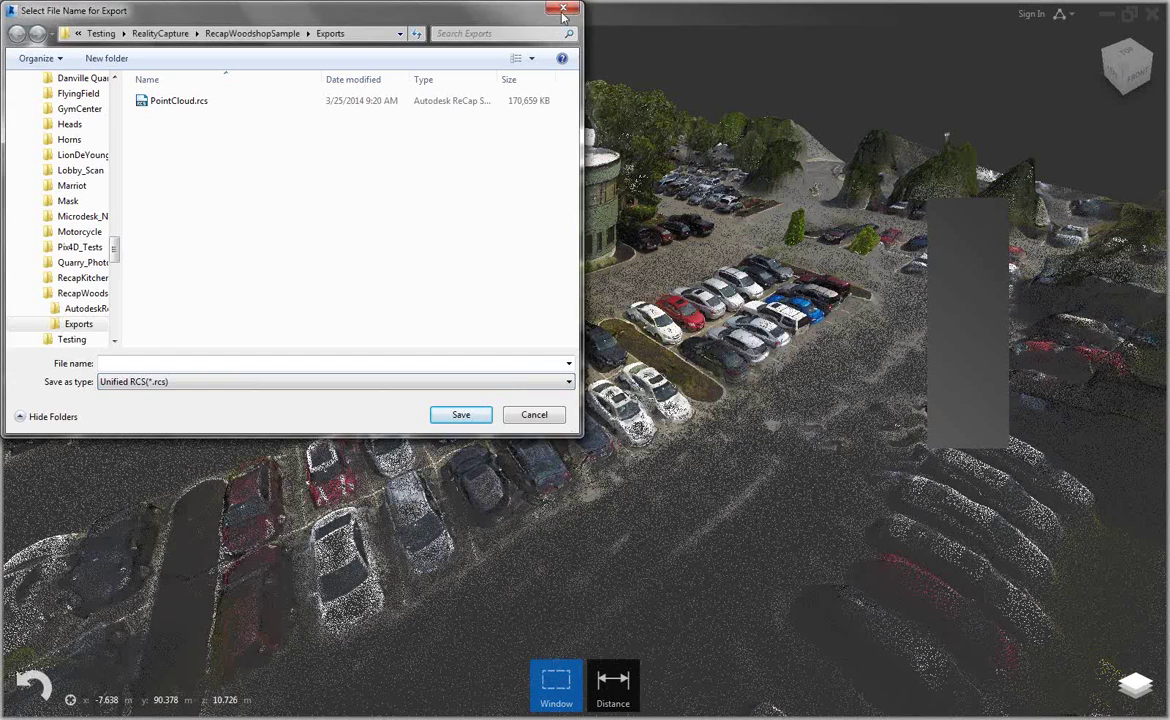
left_click(563, 12)
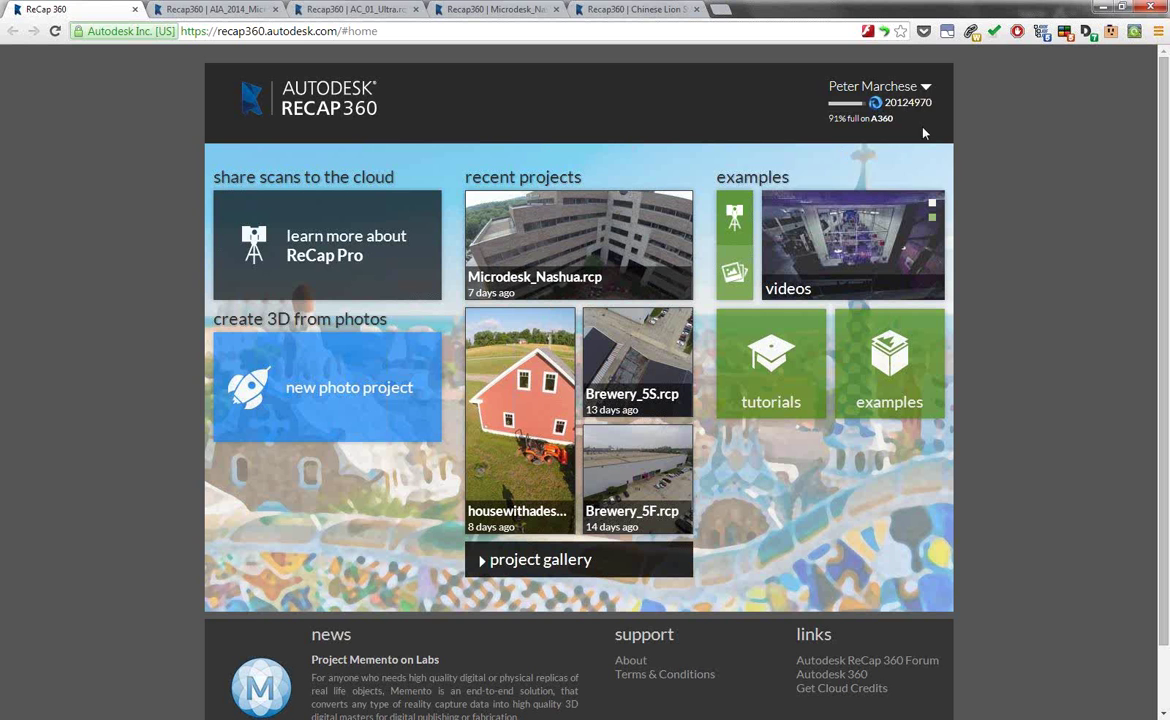
In ReCap 360, start a new photo project, compare the preview and ultra options with their export formats, and cancel it.
left_click(846, 120)
mouse_move(590, 360)
left_click(336, 395)
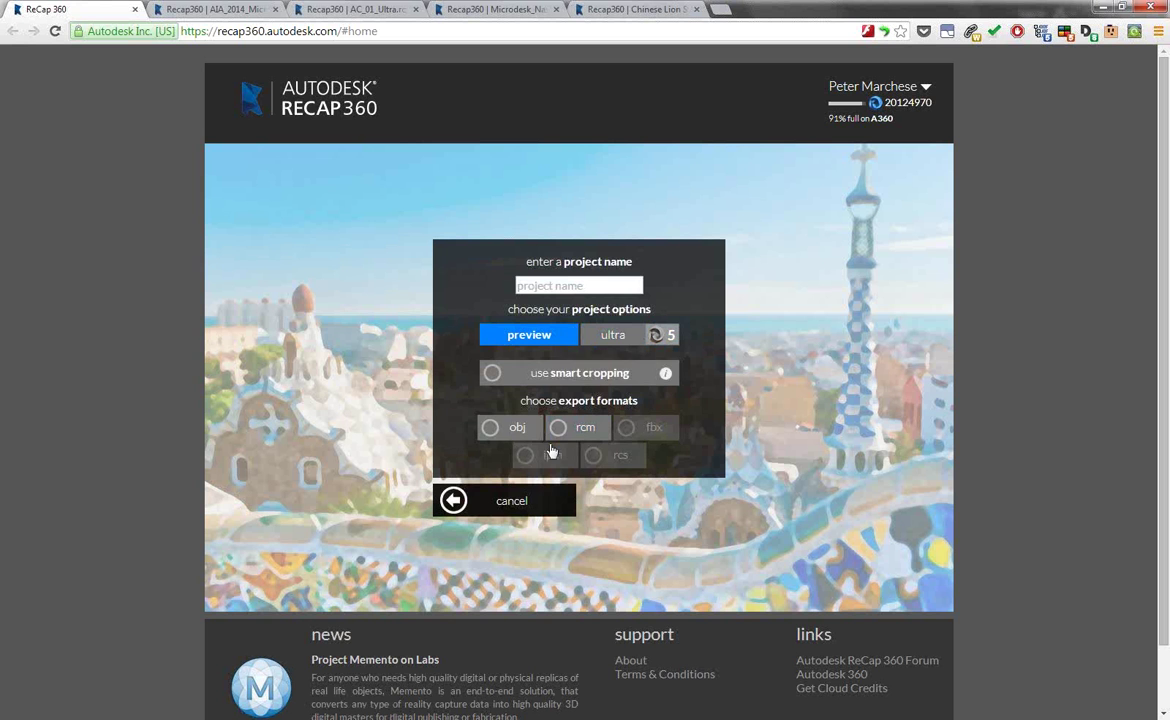
left_click(575, 427)
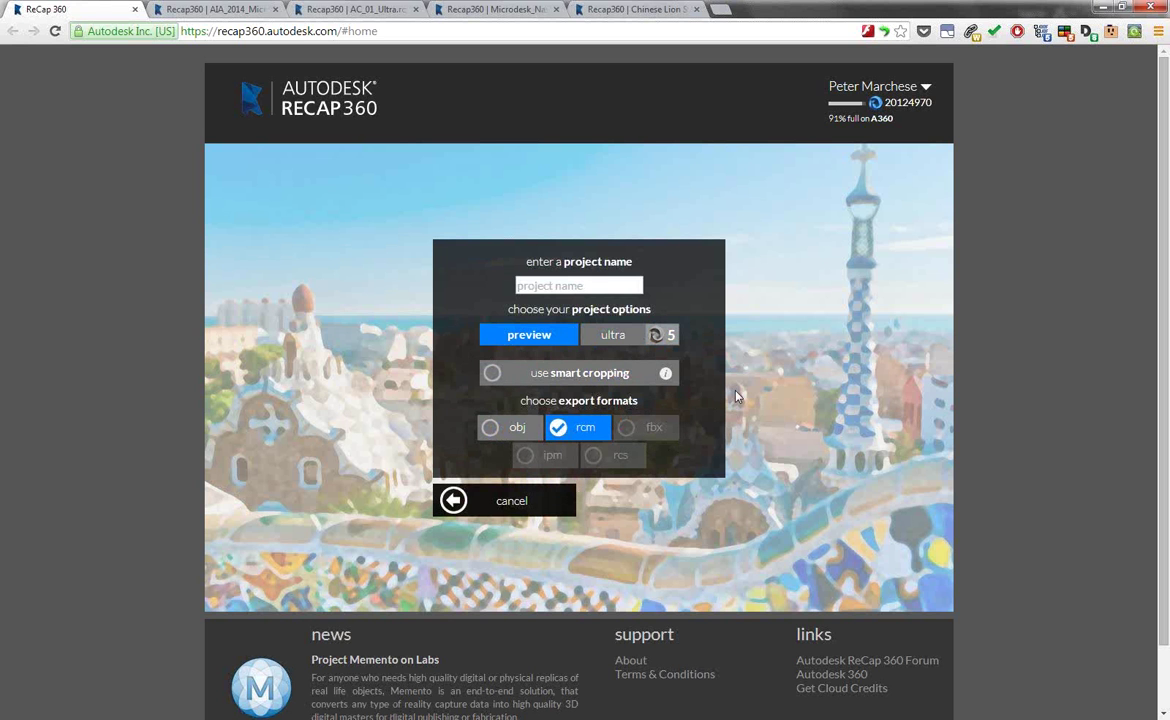
left_click(626, 337)
left_click(611, 488)
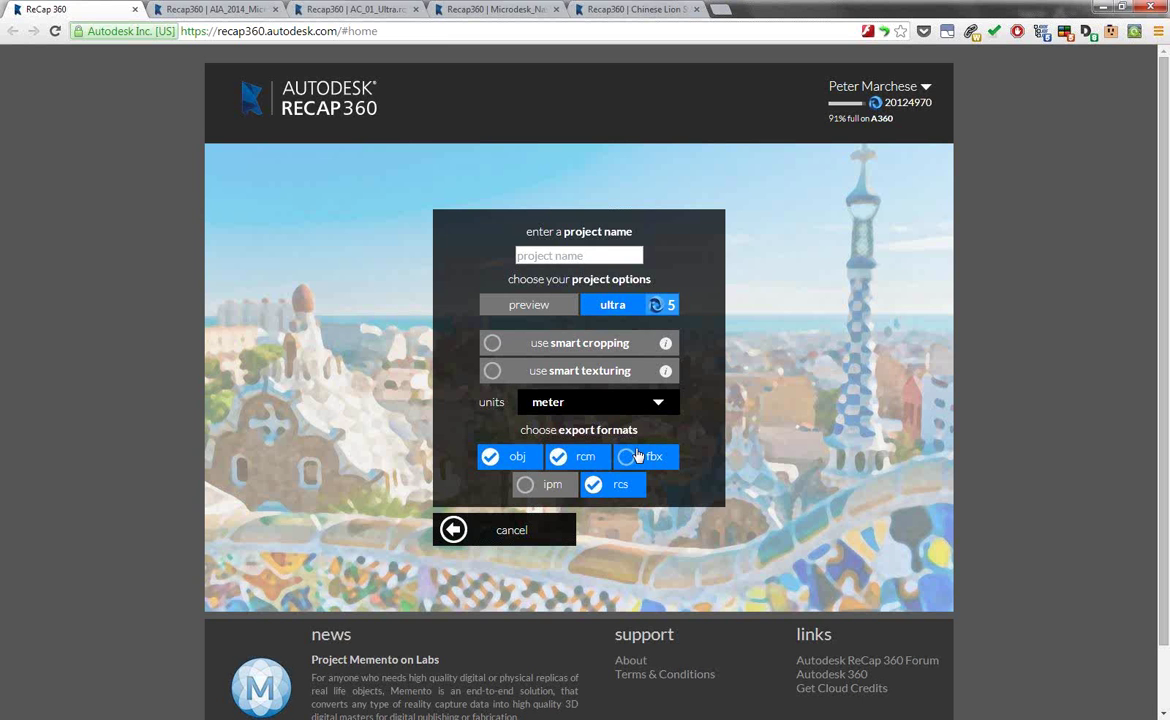
left_click(545, 305)
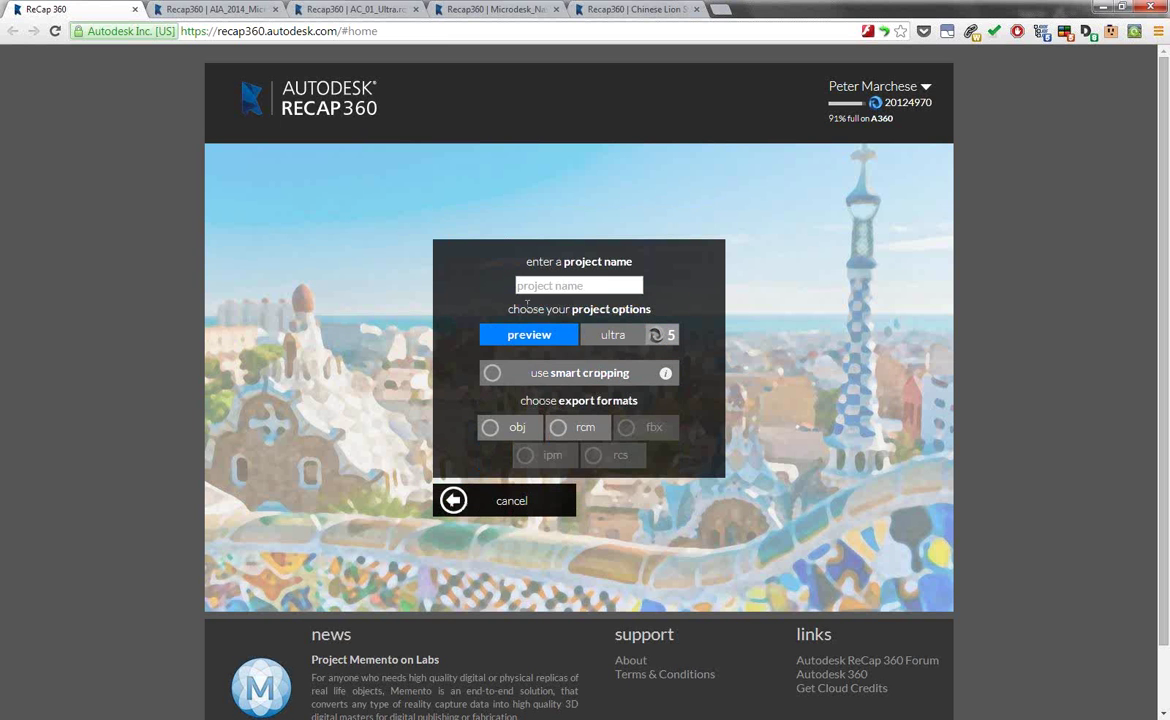
left_click(543, 499)
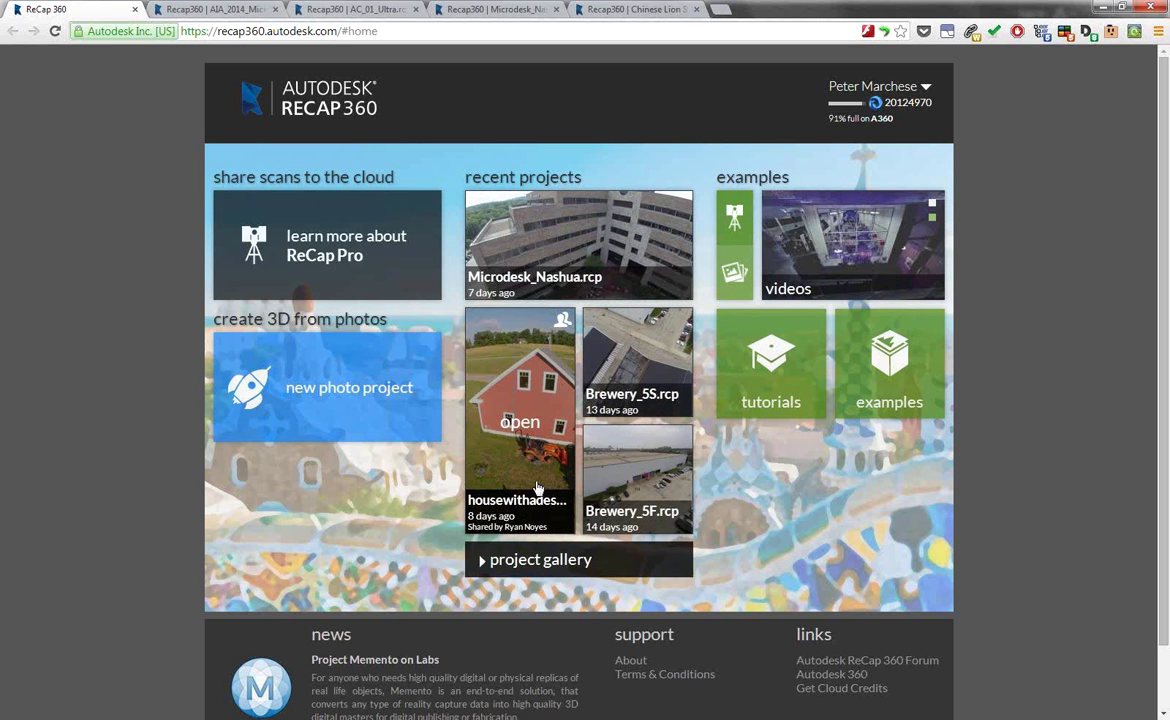
Open the resubmit options for the Microdesk_Nashua project and turn on review project before submission.
left_click(679, 244)
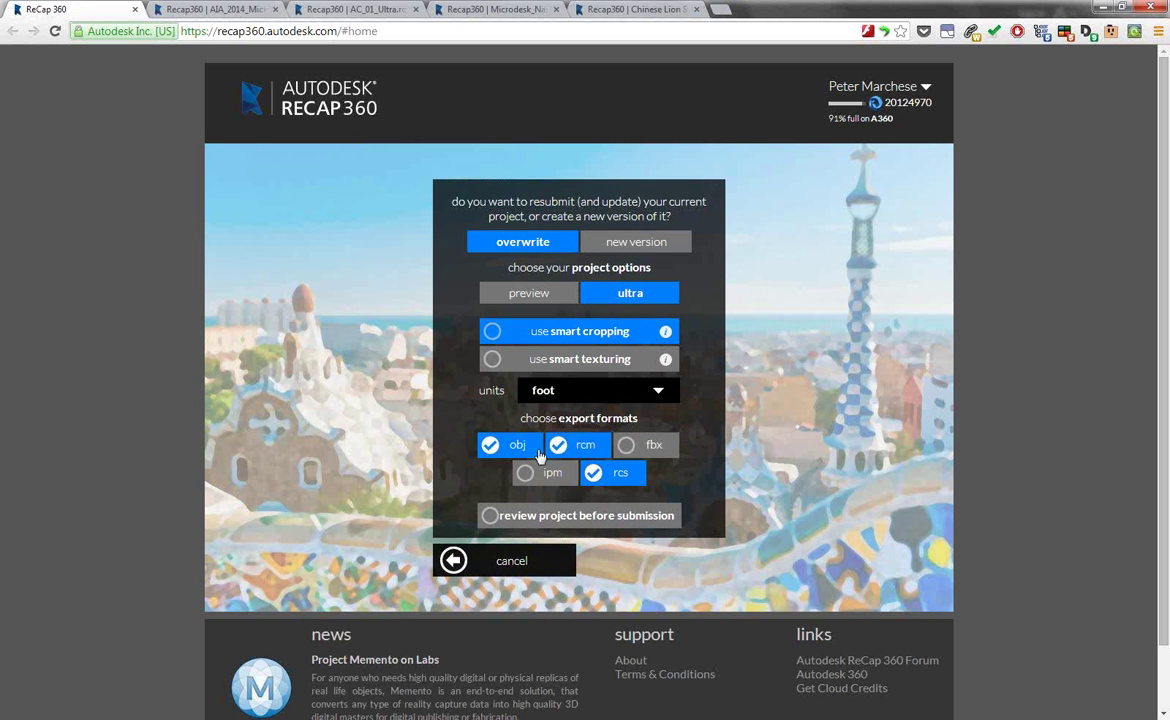
left_click(556, 515)
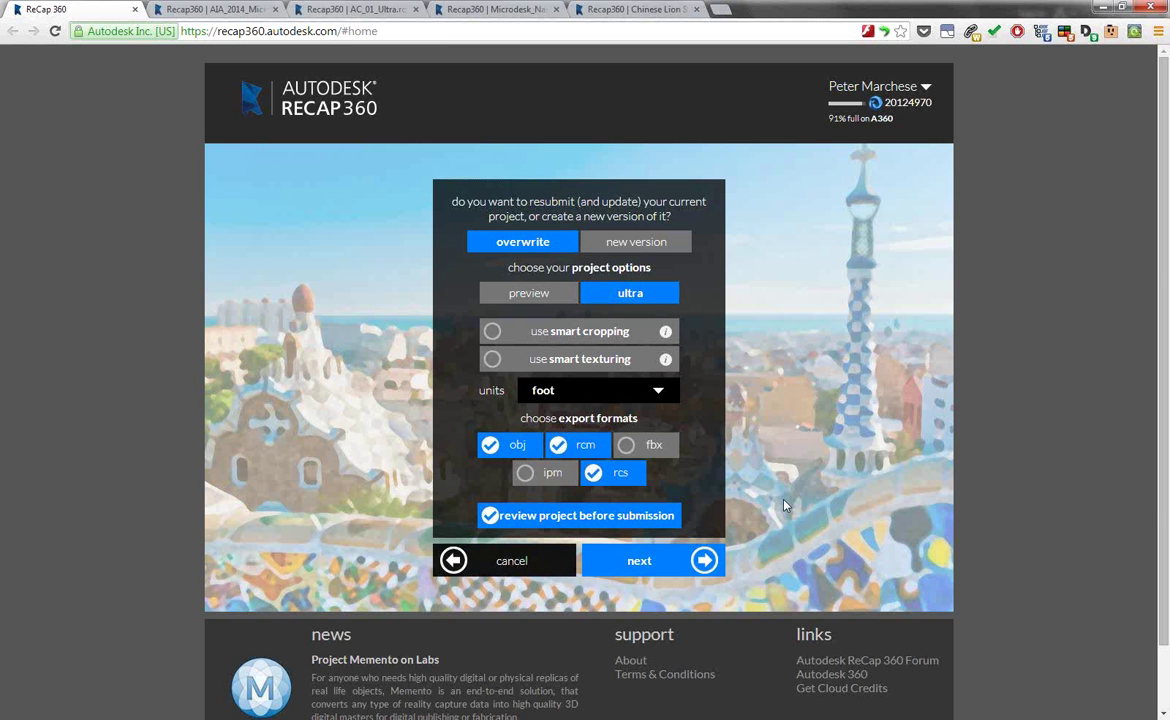
right_click(955, 260)
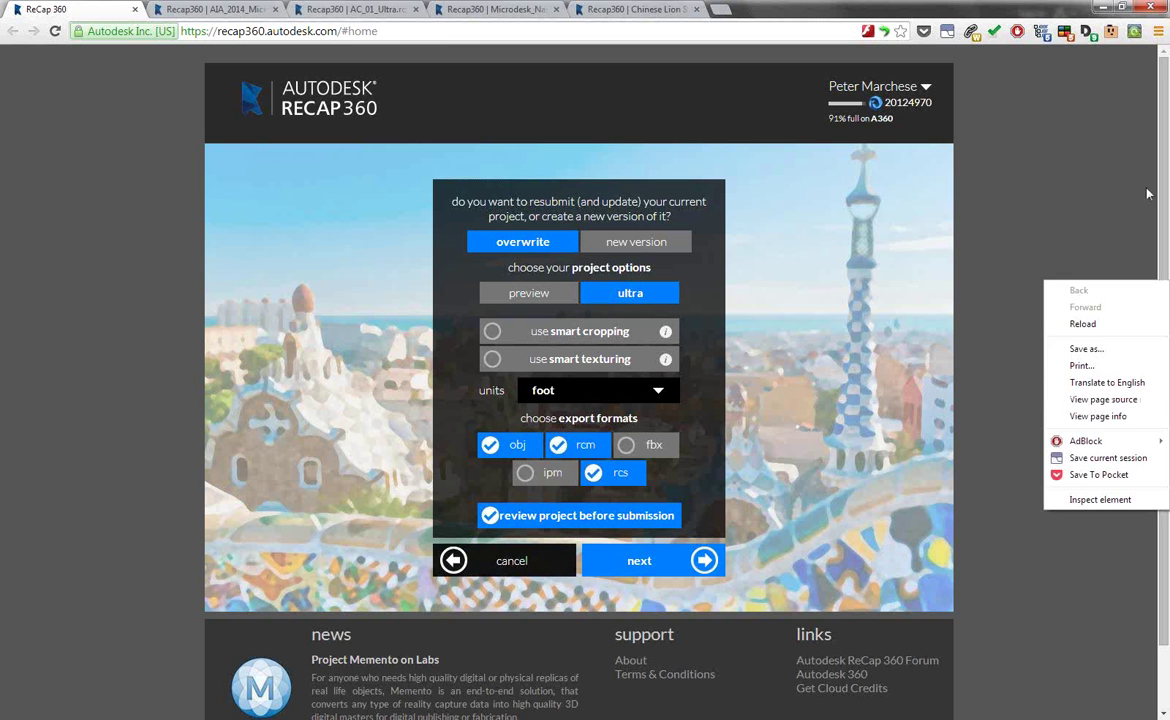
left_click(962, 250)
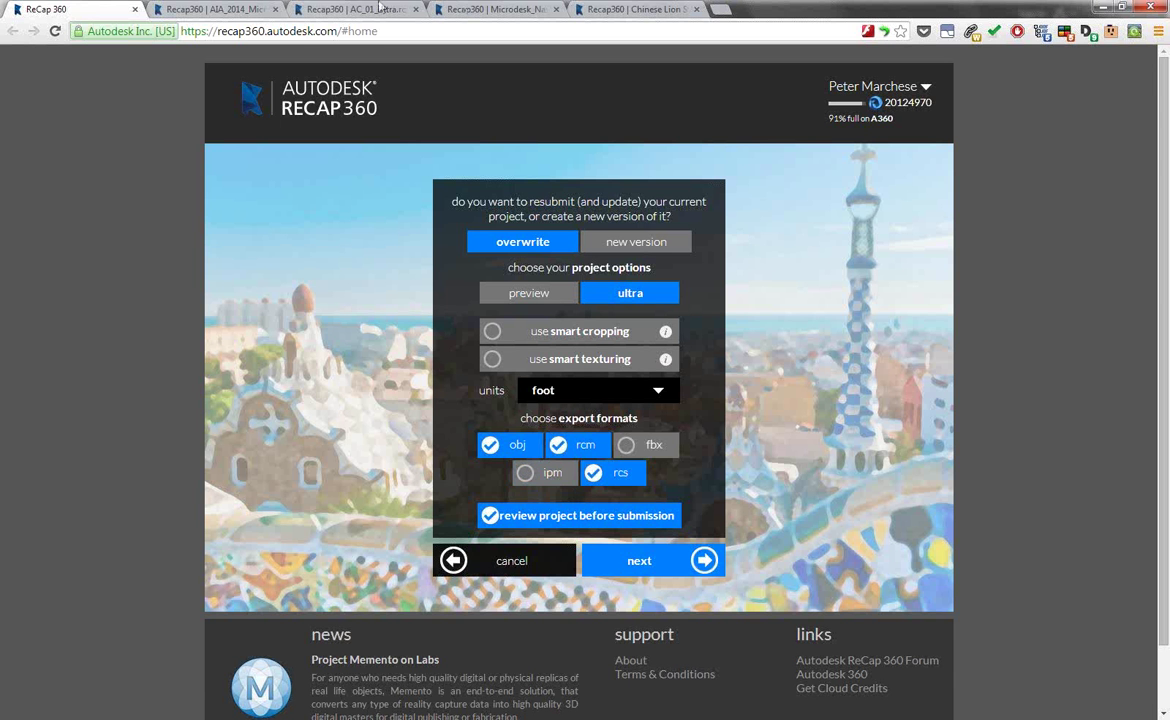
Examine the Microdesk_Nashua office building model from several angles and from the source photo defish_g0015058.
left_click(490, 9)
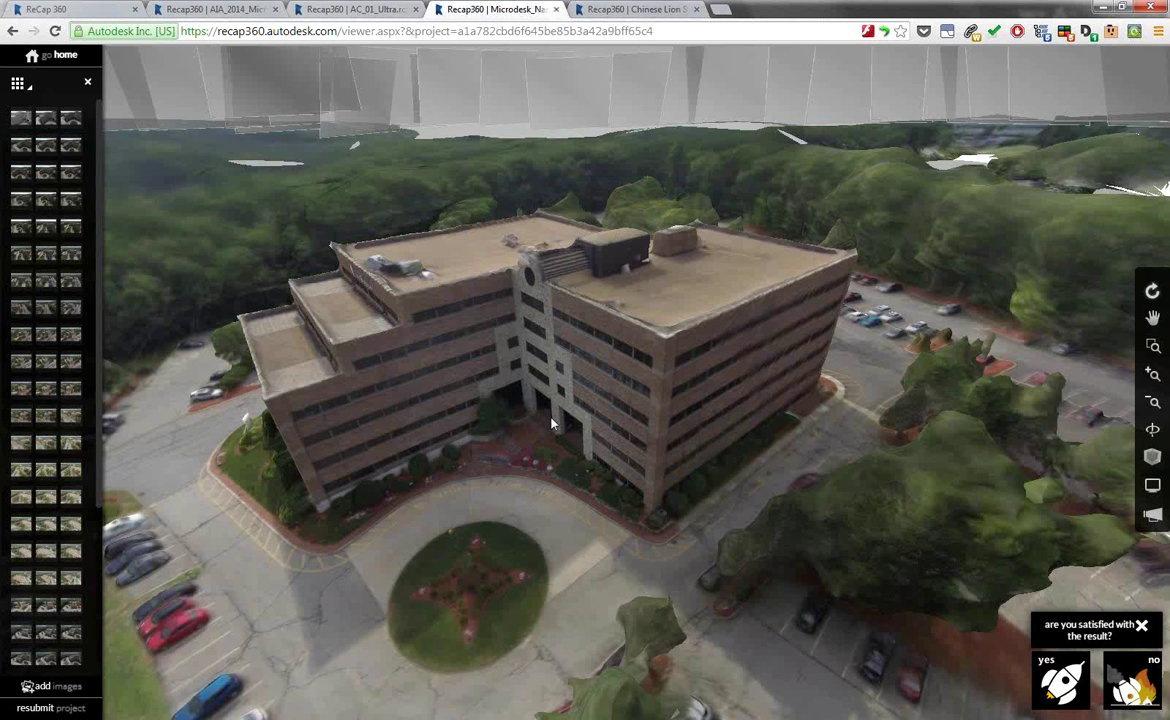
scroll(652, 420, "up", 10)
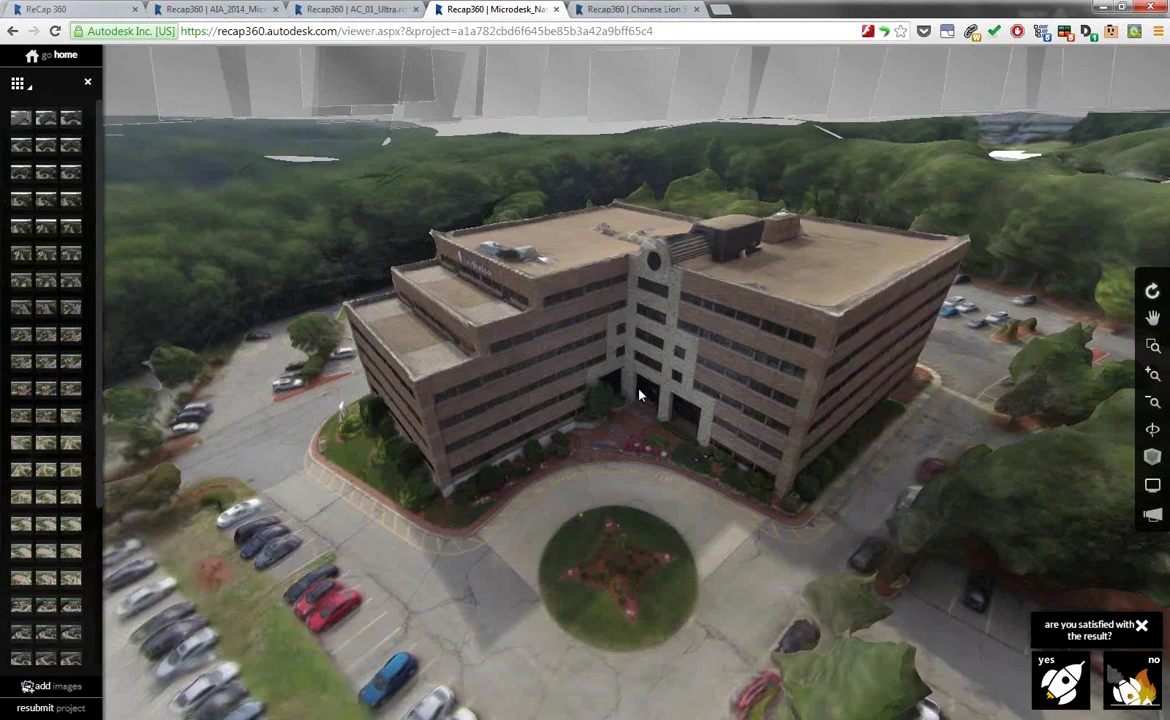
left_click_drag(613, 397, 645, 573)
scroll(710, 410, "down", 5)
scroll(716, 362, "up", 5)
scroll(716, 360, "down", 5)
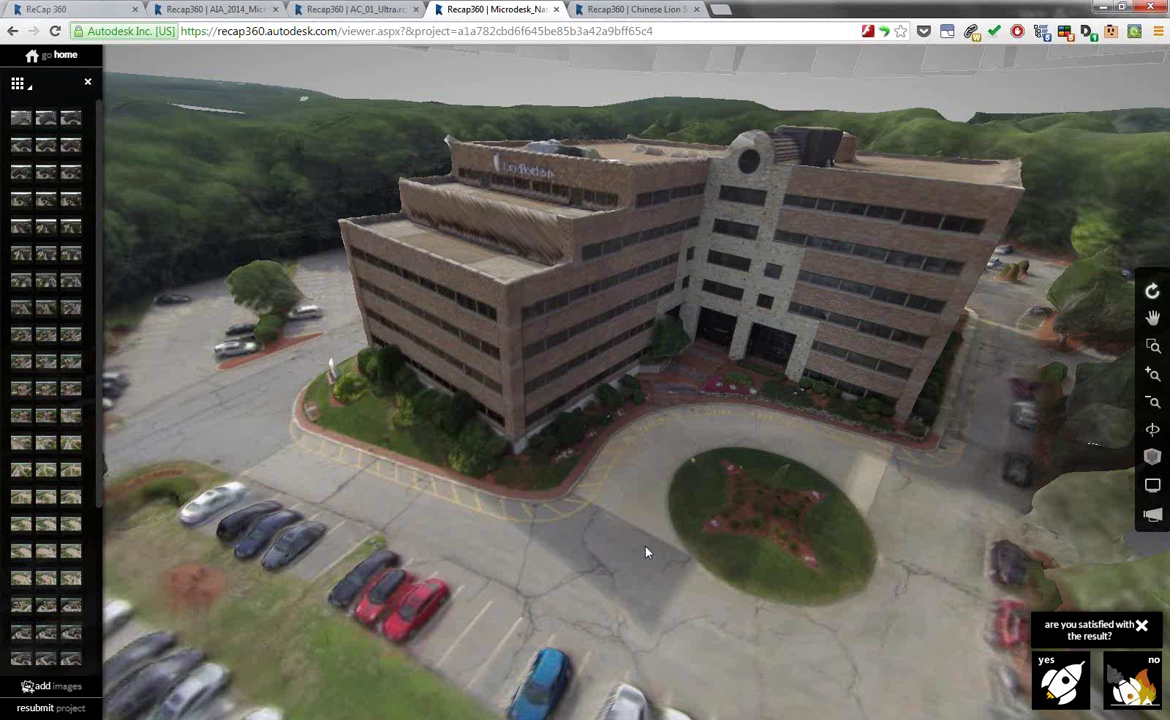
left_click(72, 119)
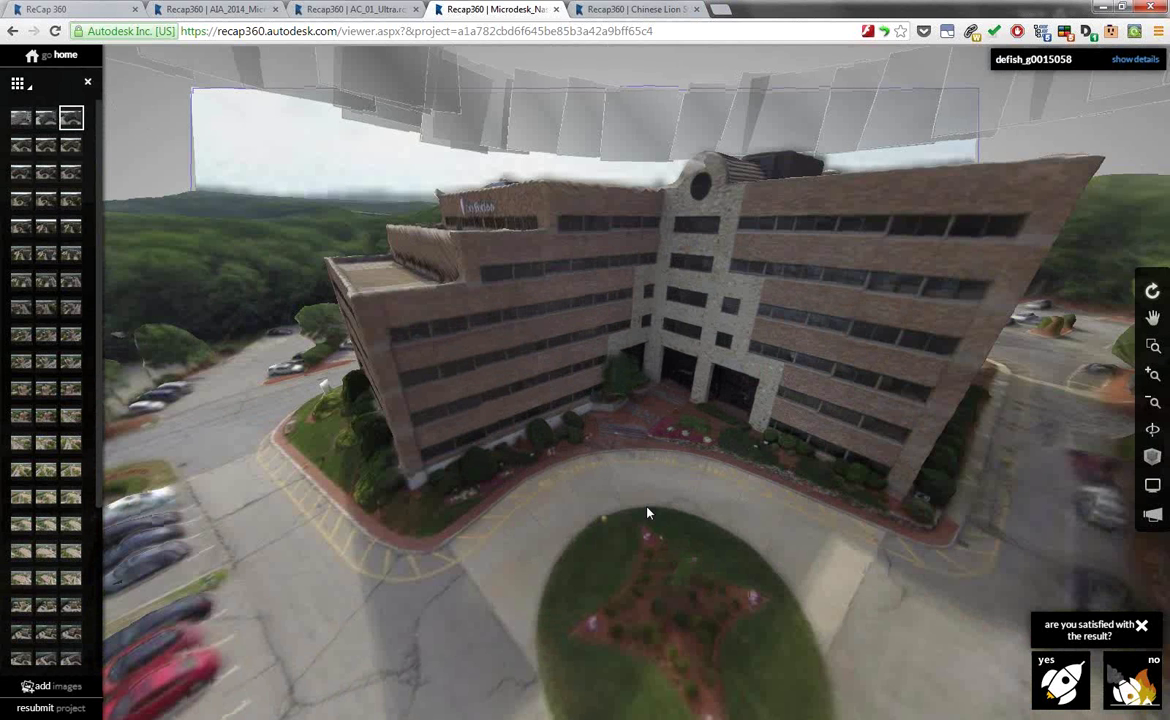
left_click_drag(647, 513, 576, 127)
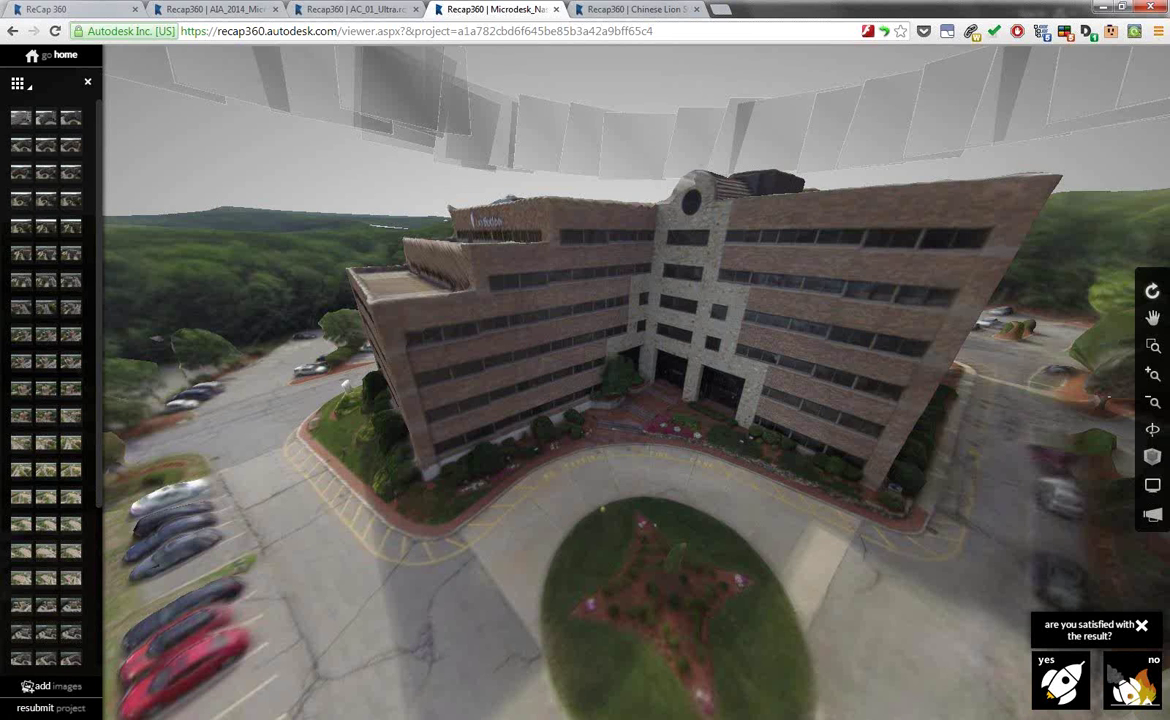
Switch to the PowerPoint slide show and advance from Resources & Events to the Our Solutions = Your Success slide.
left_click(410, 645)
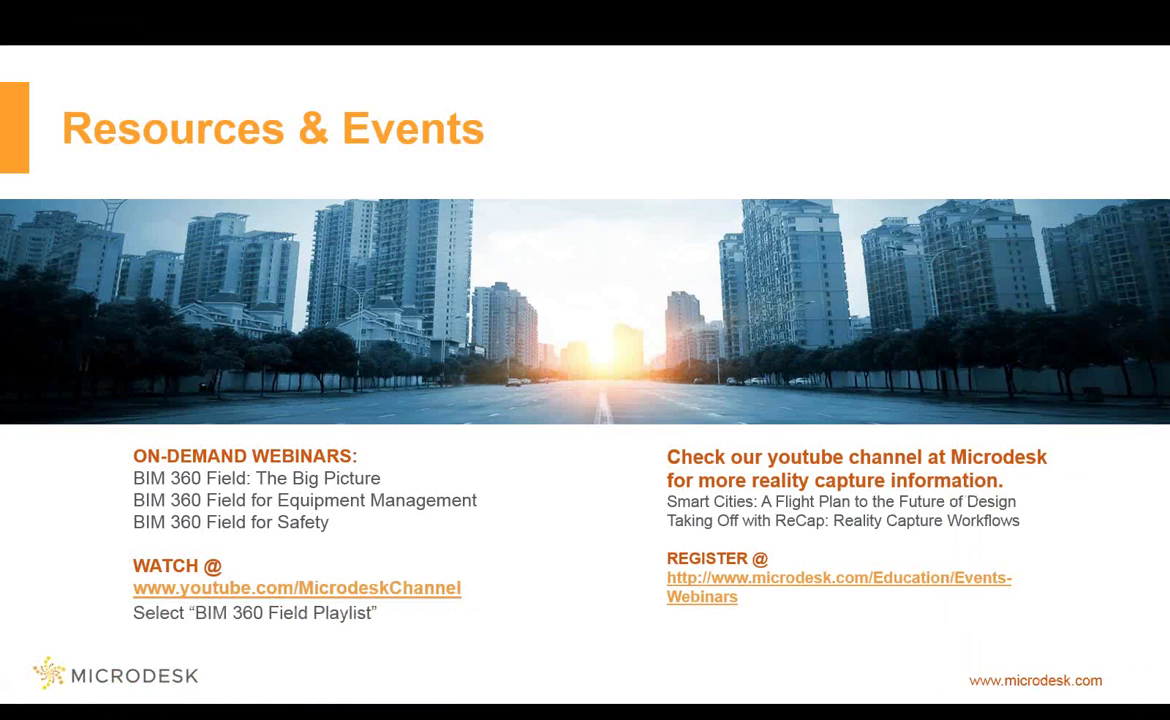
key("Right")
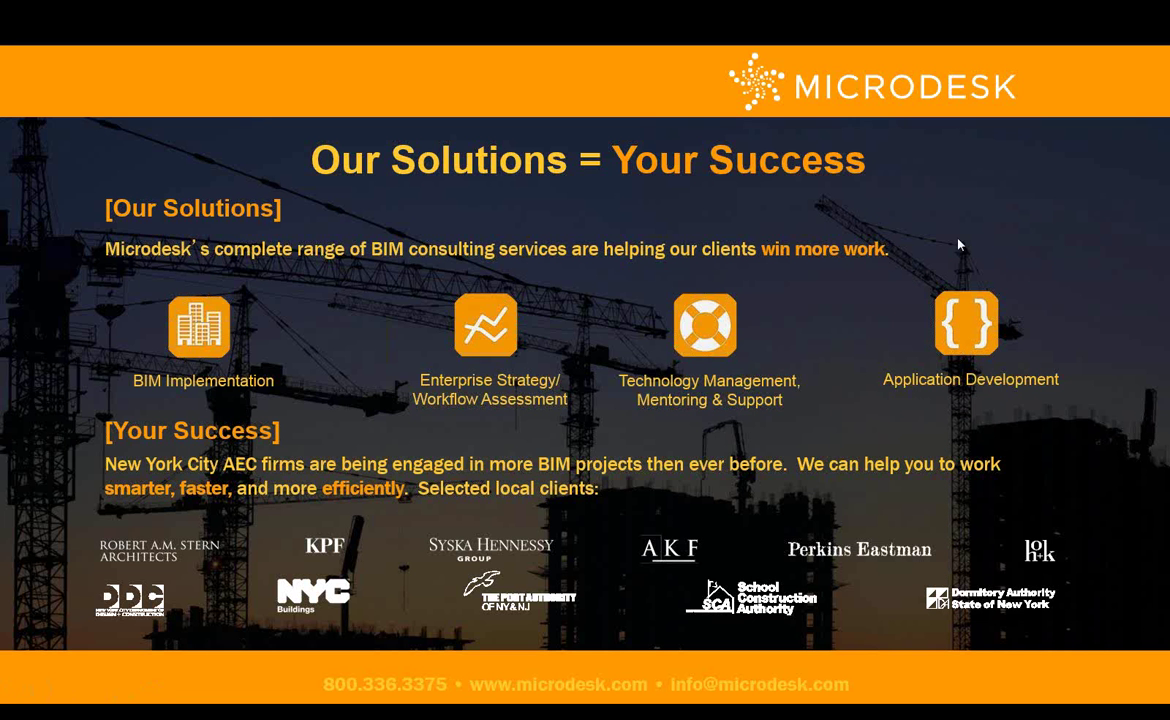